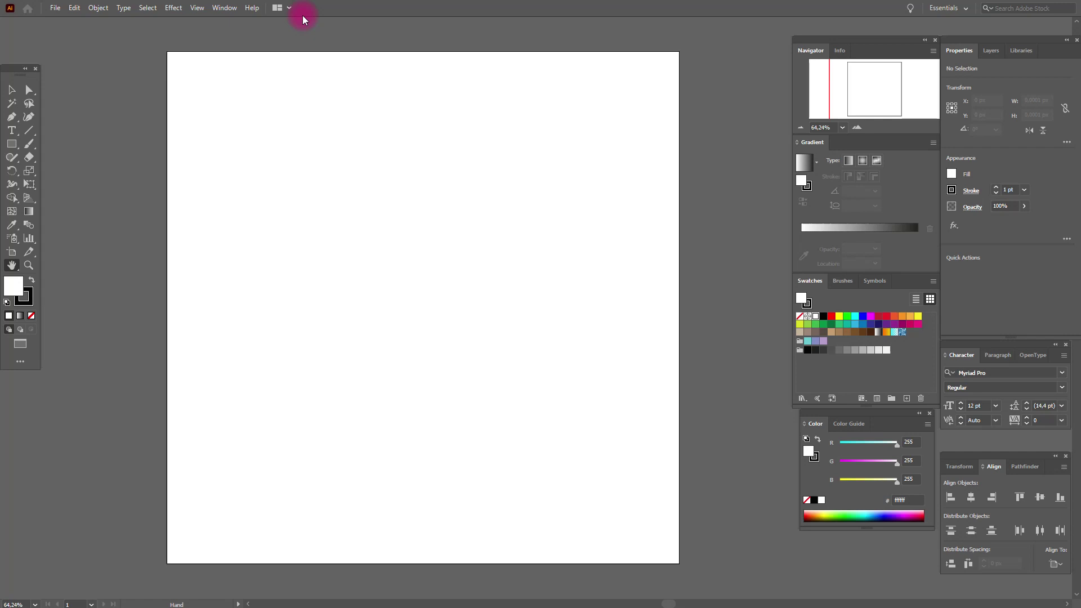
Step: Create a new document 3000 px wide and 2000 px high
left_click(60, 12)
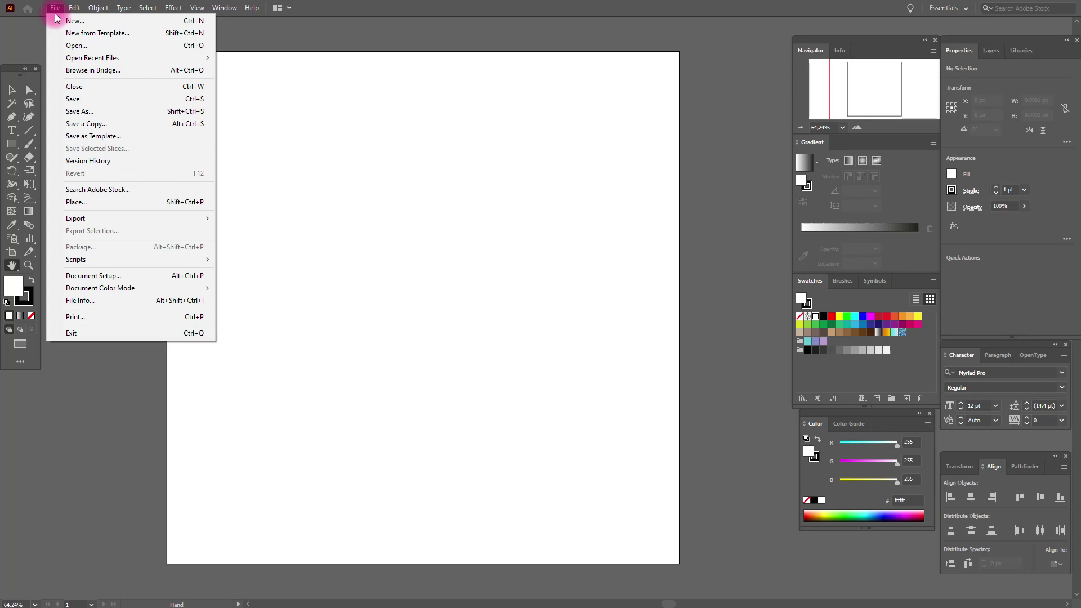
left_click(77, 23)
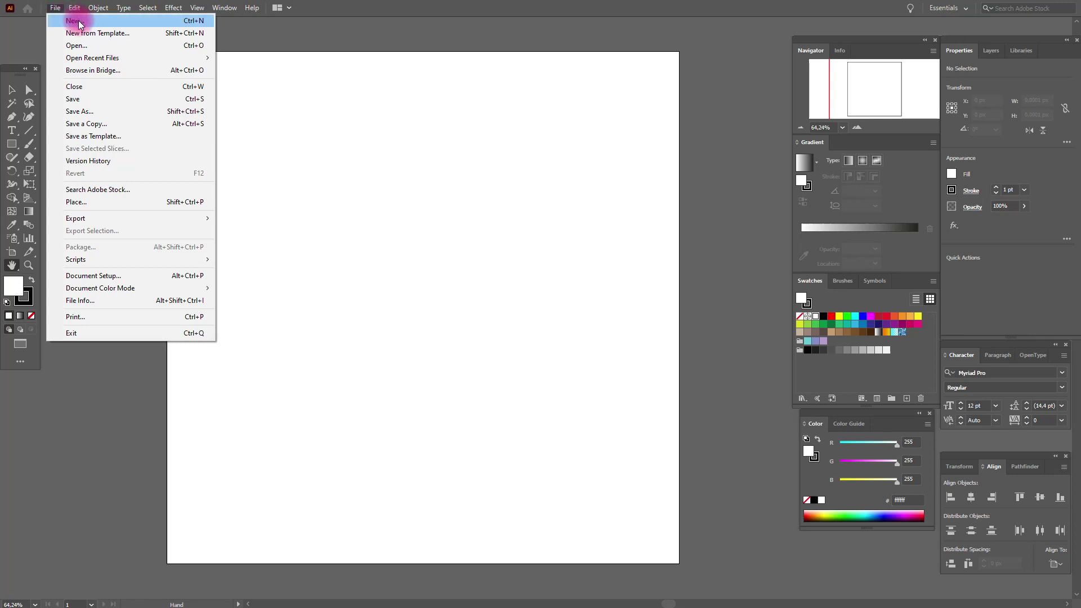
left_click(77, 23)
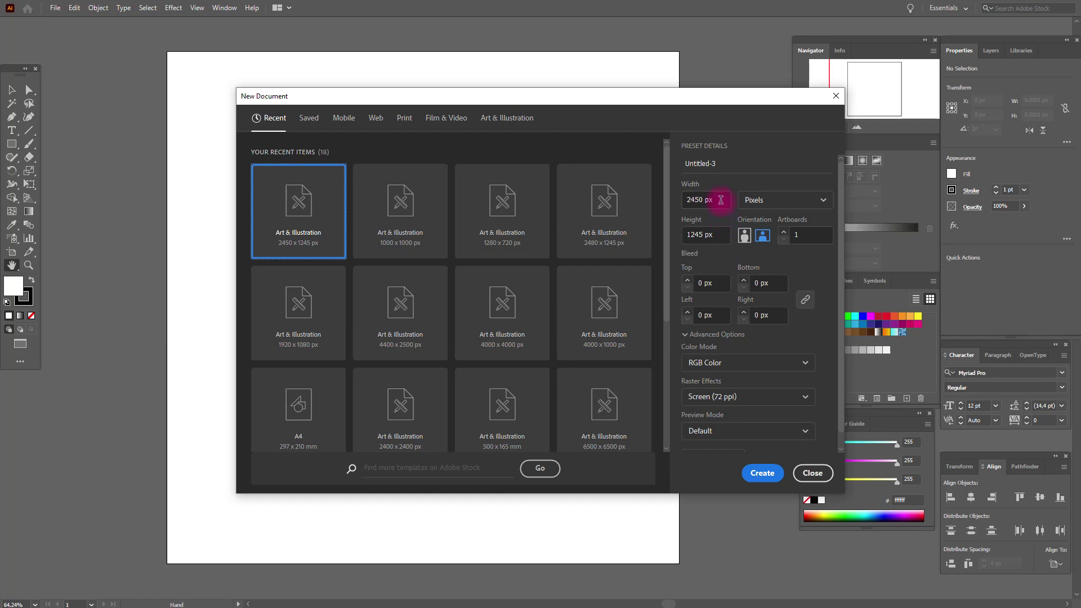
left_click_drag(721, 200, 655, 204)
type("3000")
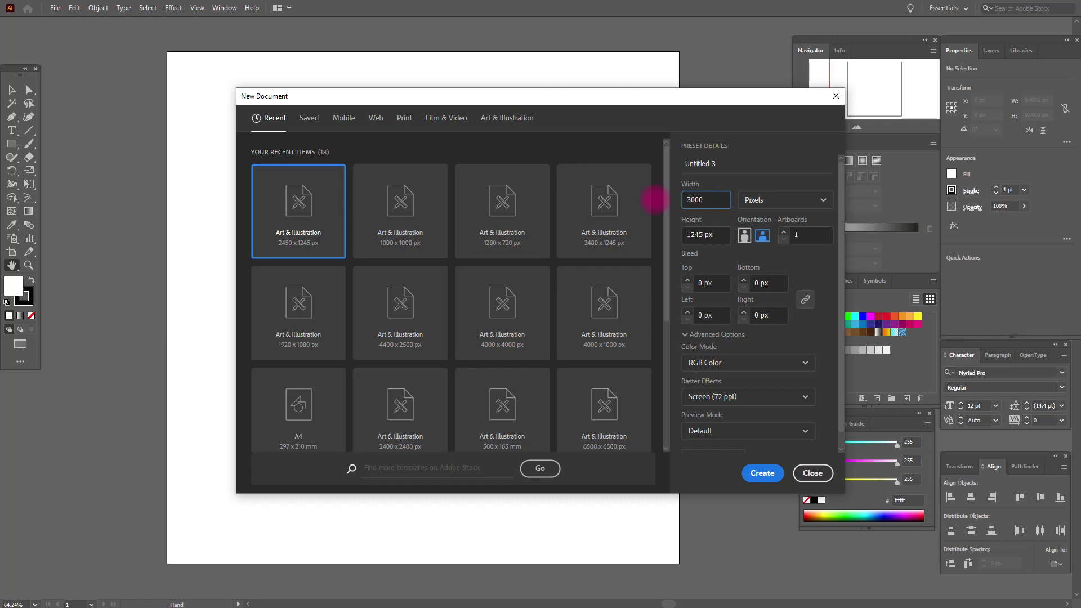
left_click_drag(720, 234, 665, 234)
type("2000")
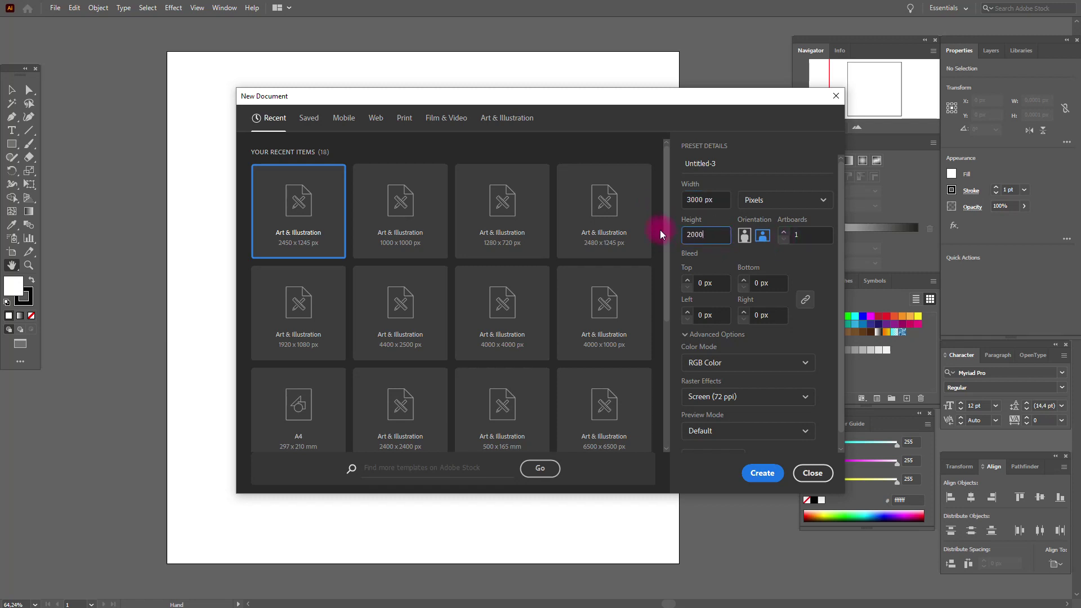
left_click(770, 475)
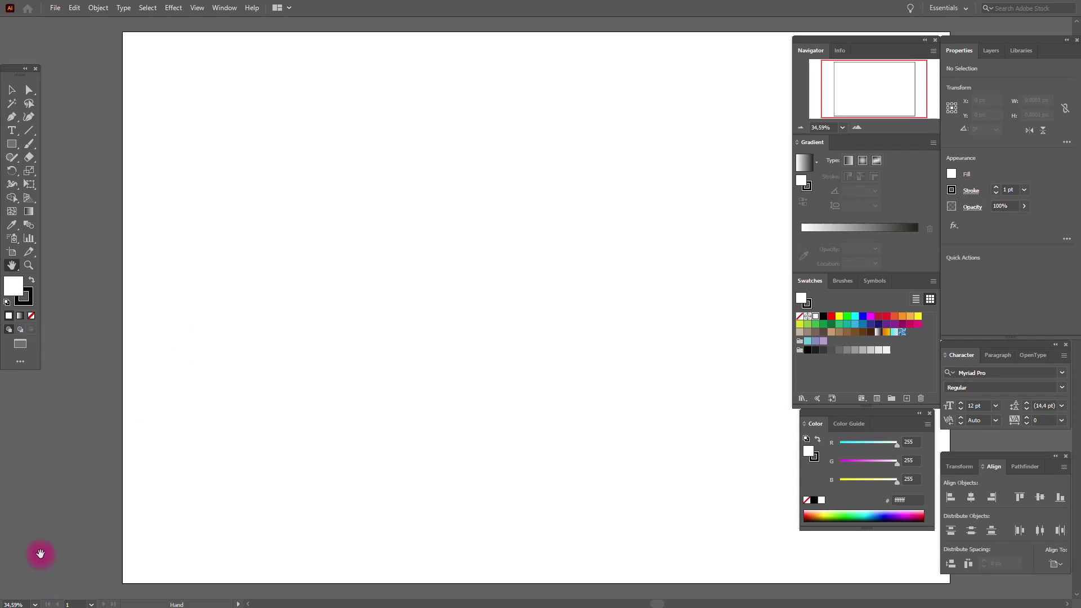
Step: Set the document zoom to 20% and bring the whole artboard into view
left_click_drag(566, 393, 499, 383)
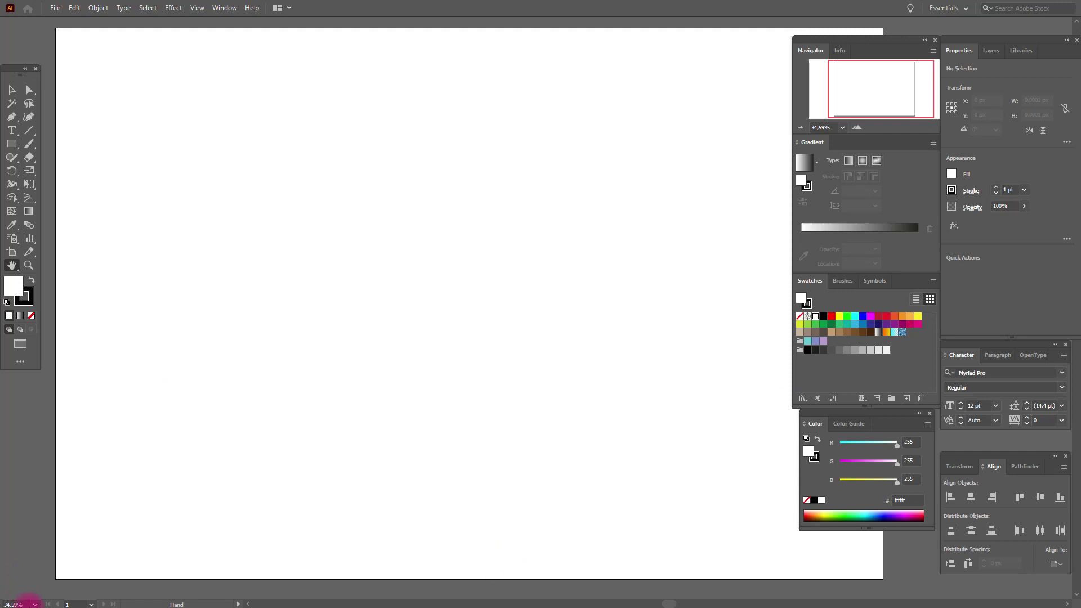
left_click_drag(25, 604, 2, 604)
type("20")
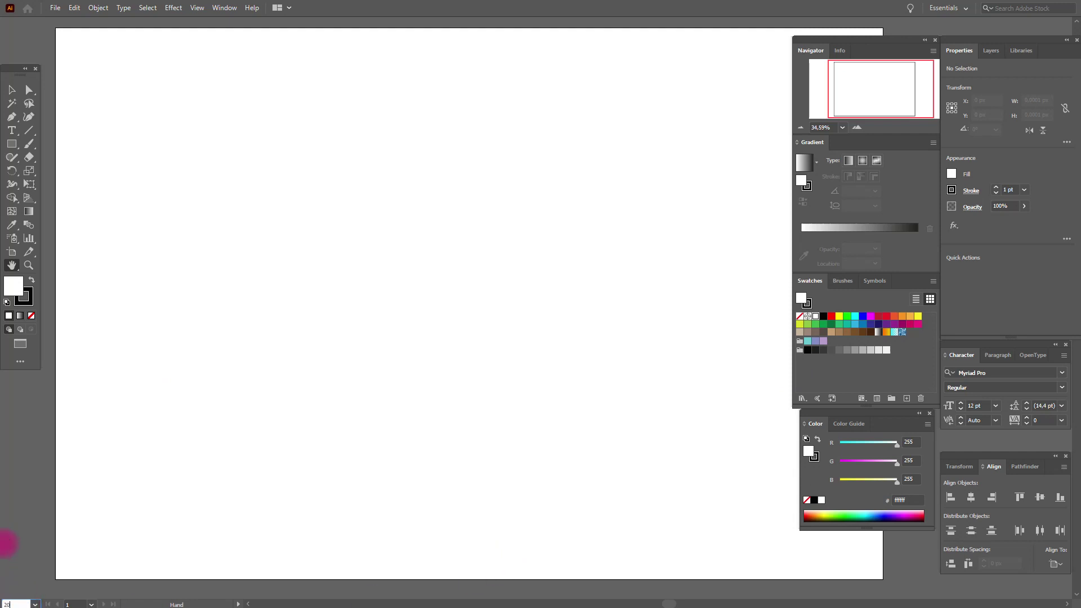
key("Return")
left_click_drag(625, 335, 568, 331)
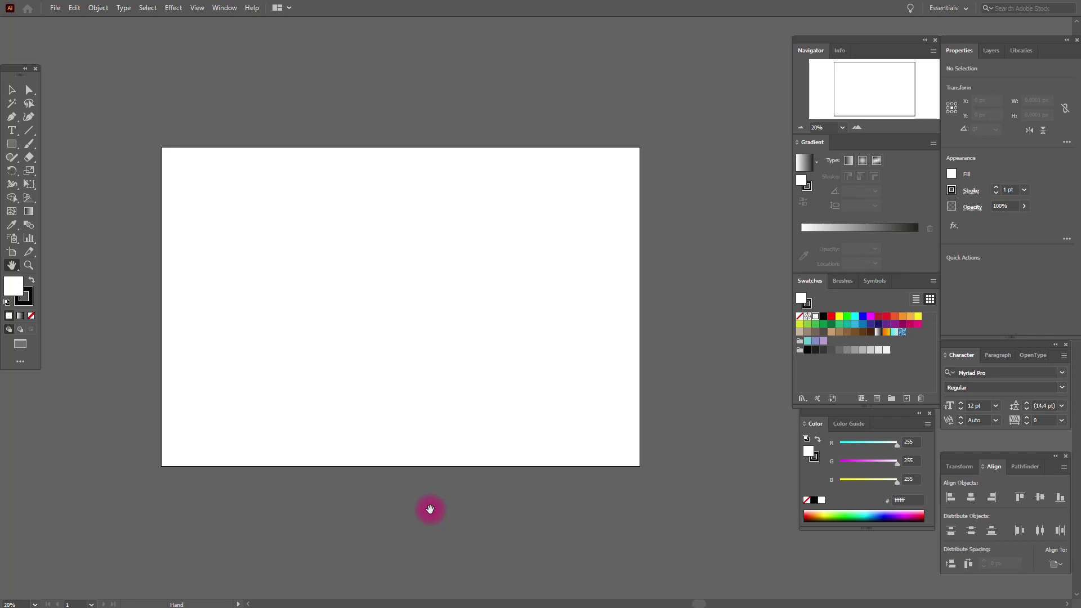
left_click(55, 9)
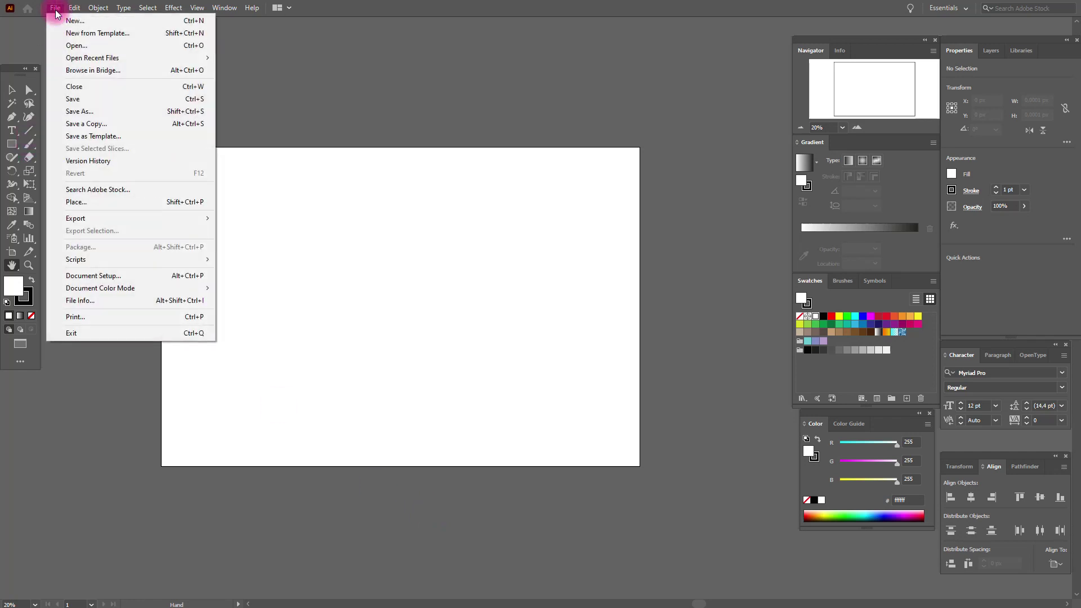
left_click(77, 46)
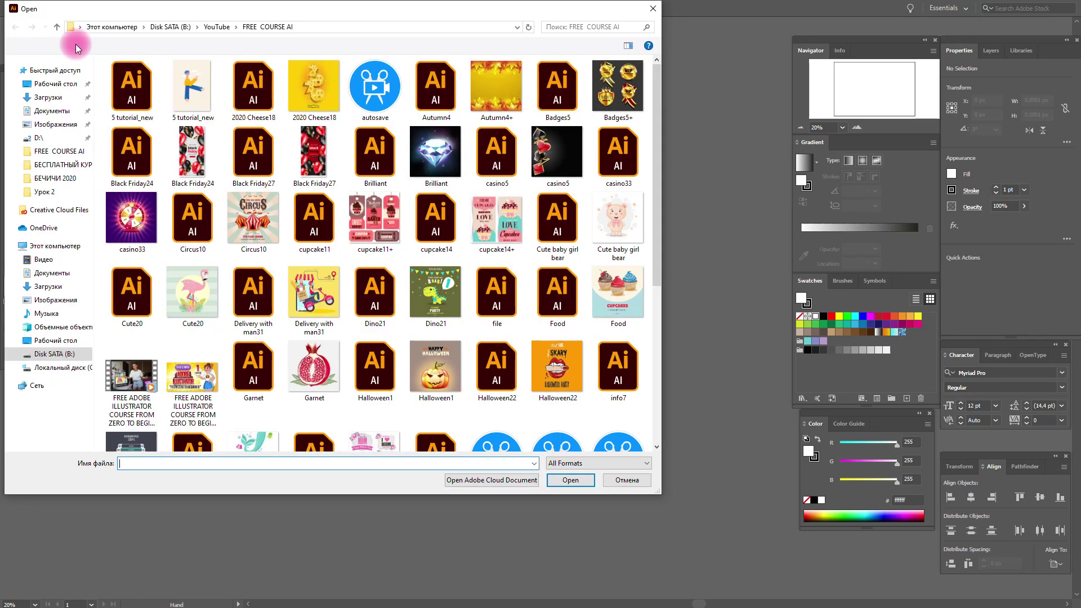
left_click(435, 161)
left_click(569, 479)
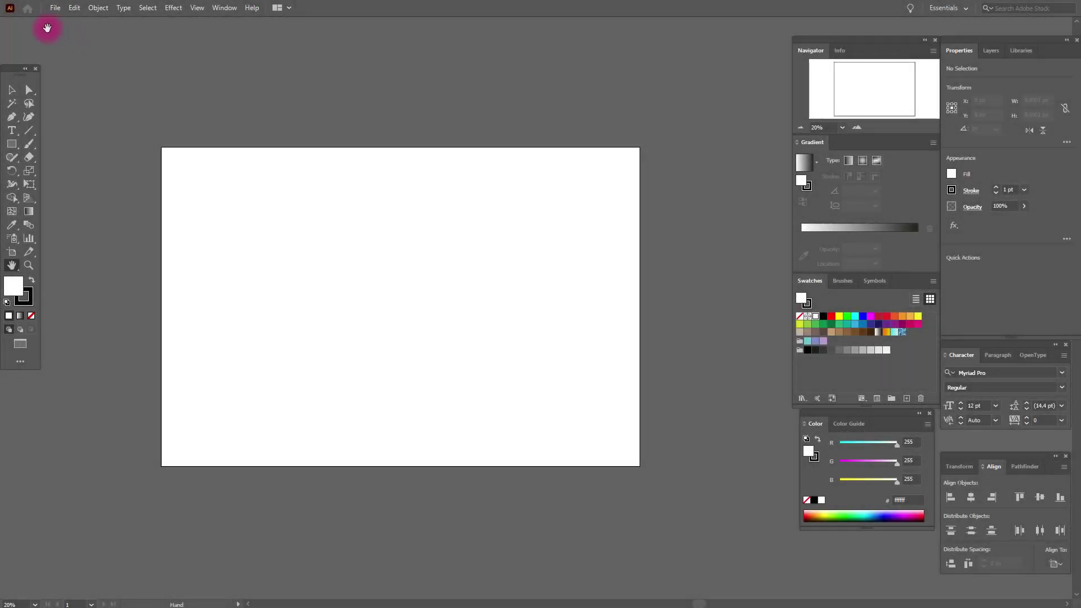
Step: Examine the file formats available for exporting the document, leaving without exporting anything
left_click(55, 8)
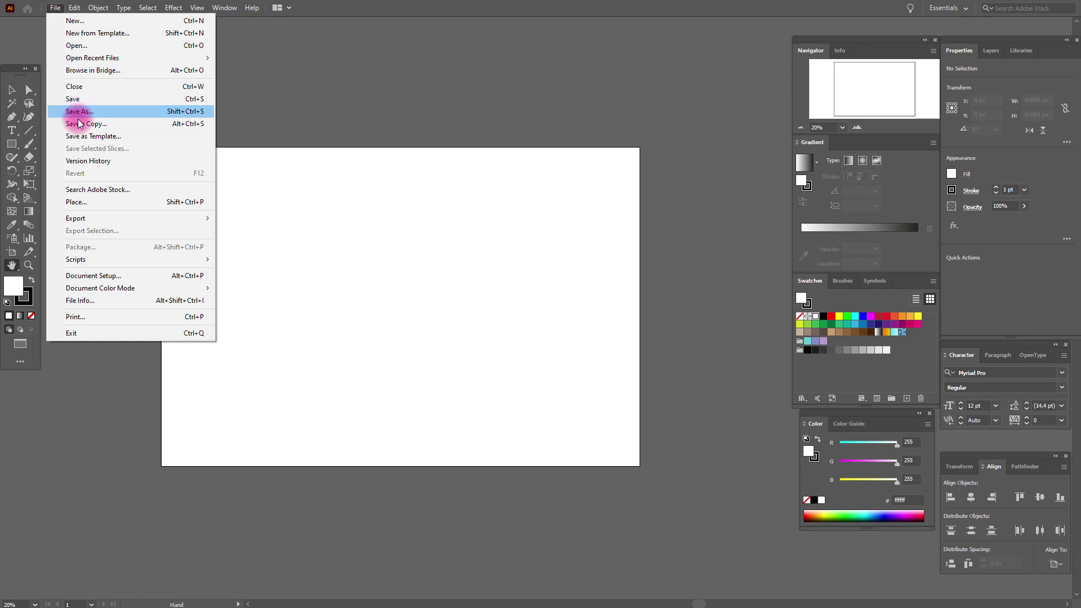
mouse_move(117, 219)
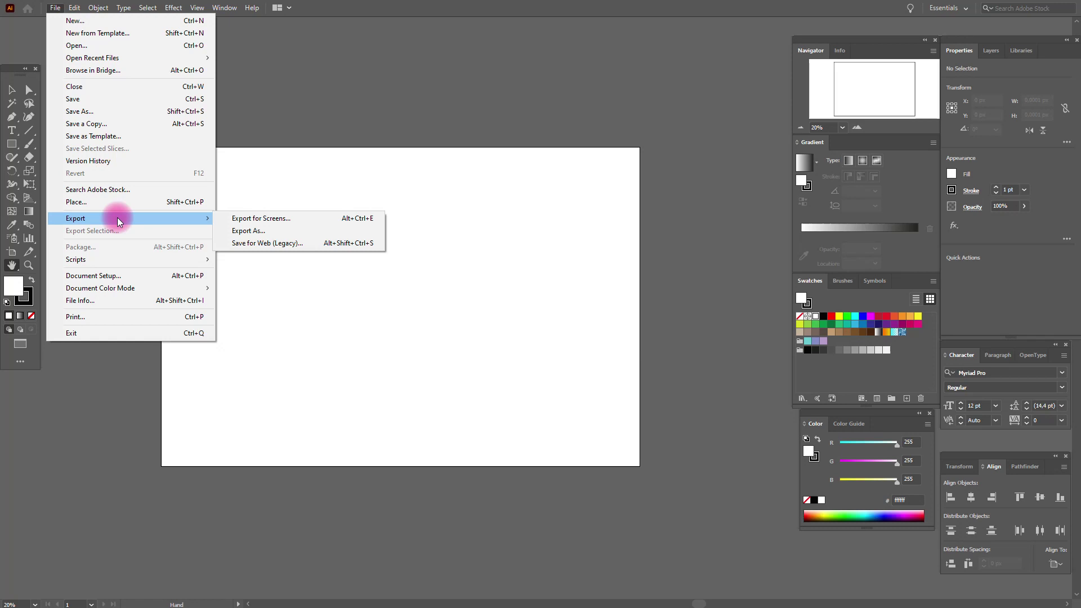
left_click(241, 233)
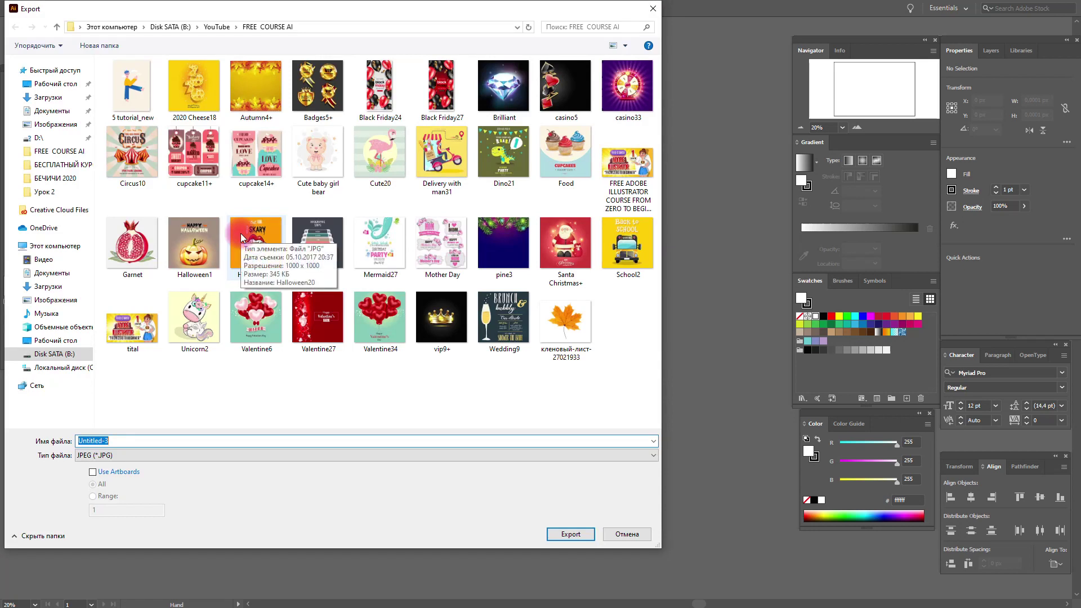
left_click(201, 458)
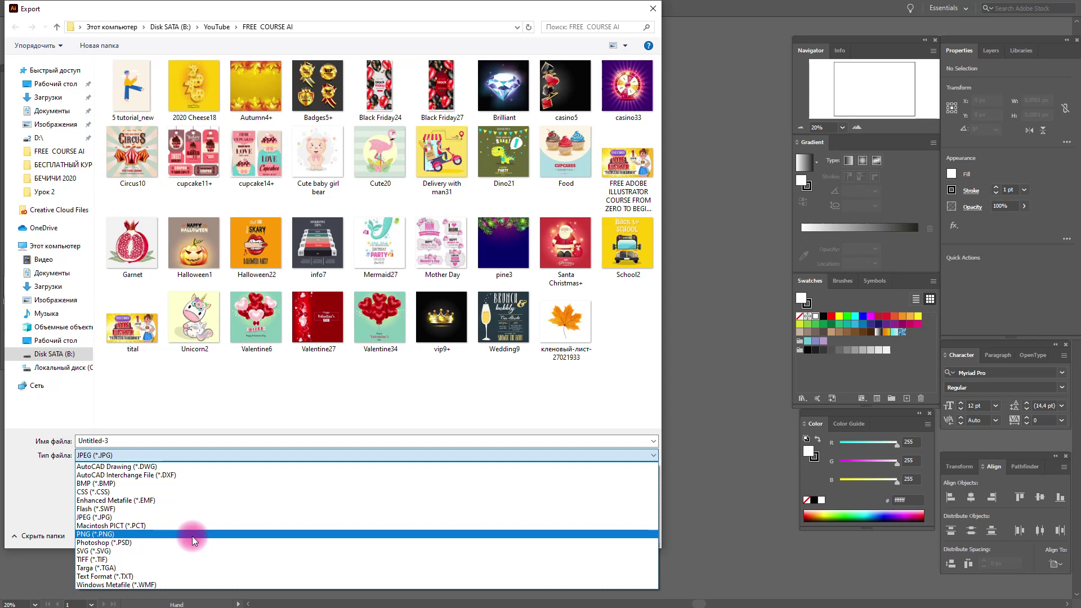
left_click(237, 446)
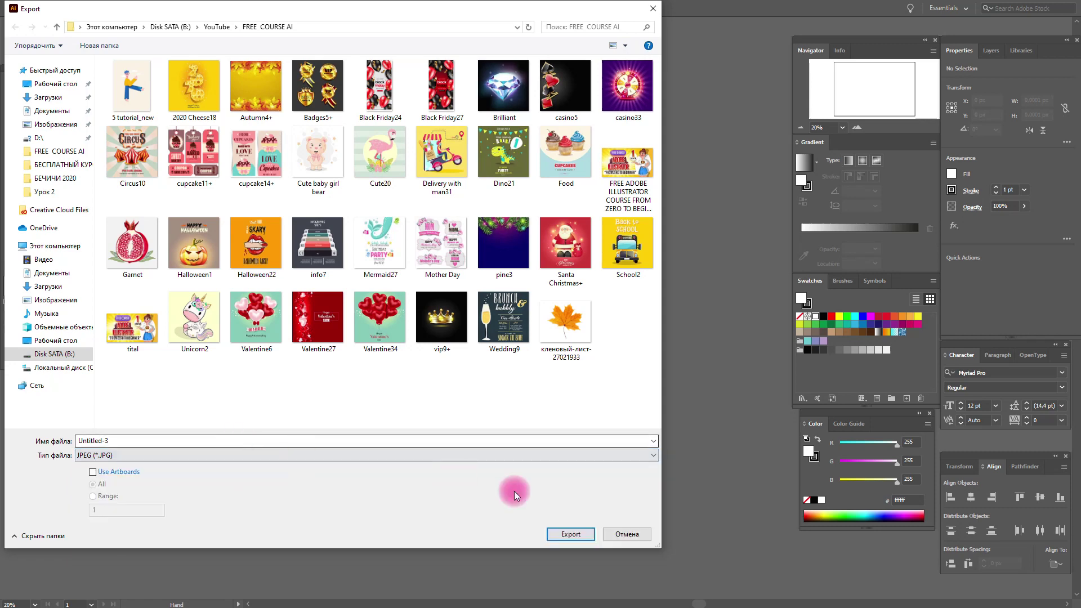
left_click(641, 535)
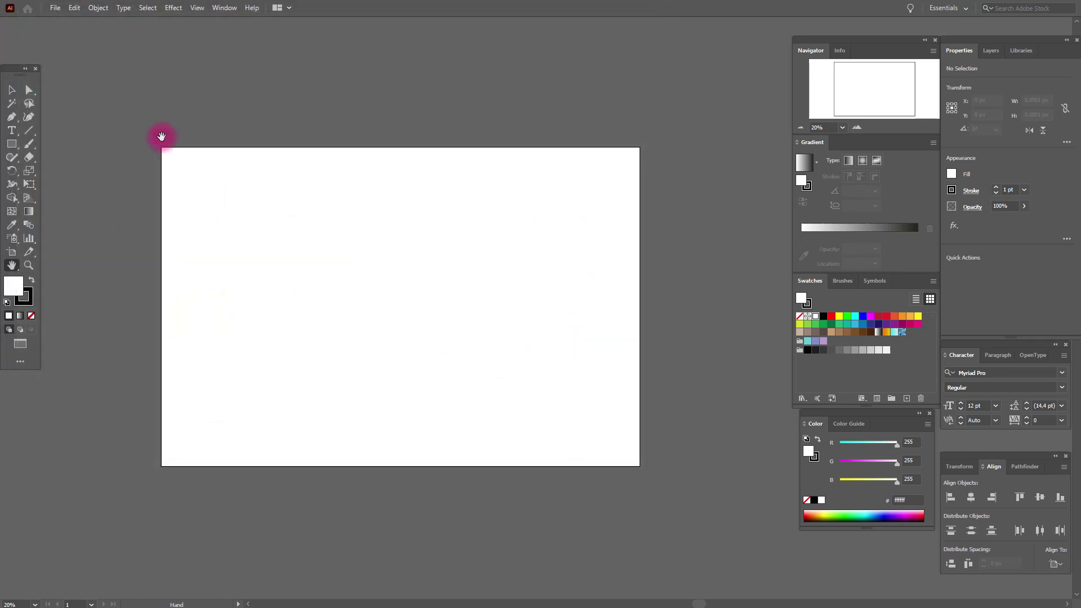
left_click(56, 8)
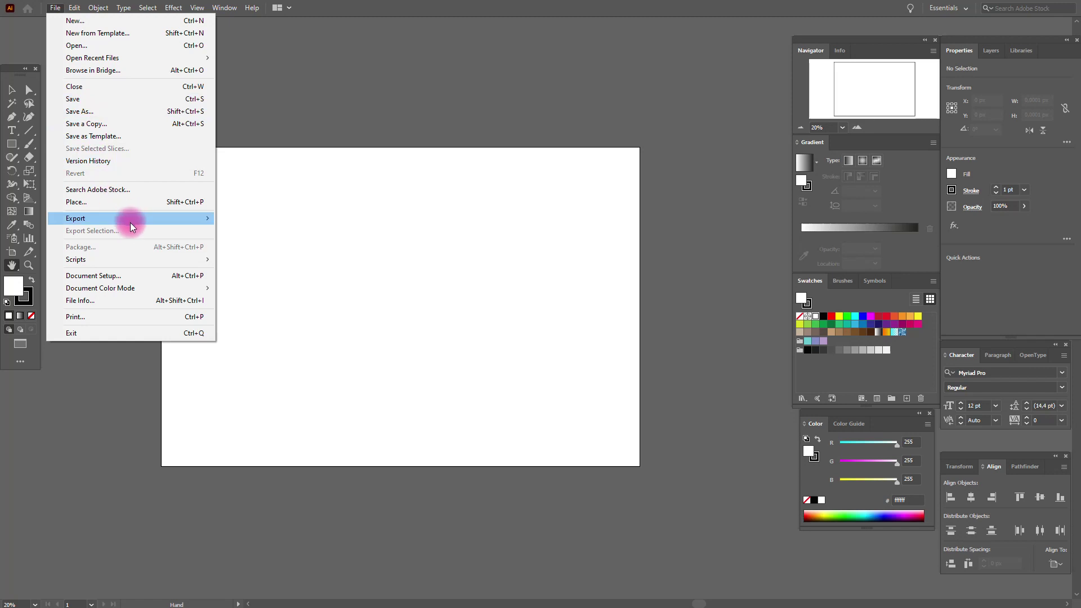
mouse_move(130, 289)
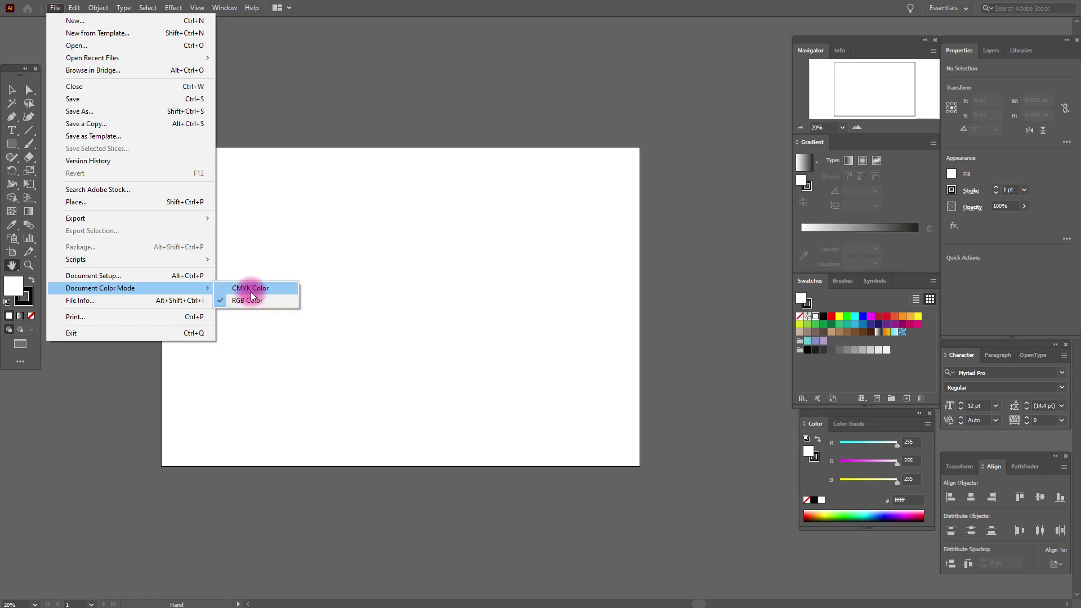
left_click(247, 229)
left_click(56, 12)
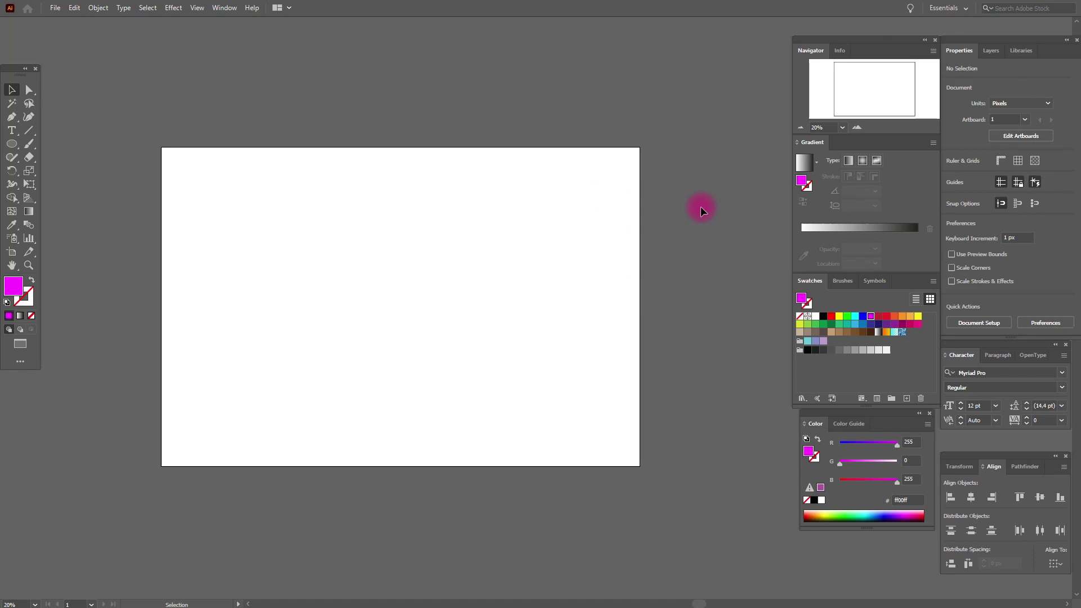
left_click(75, 9)
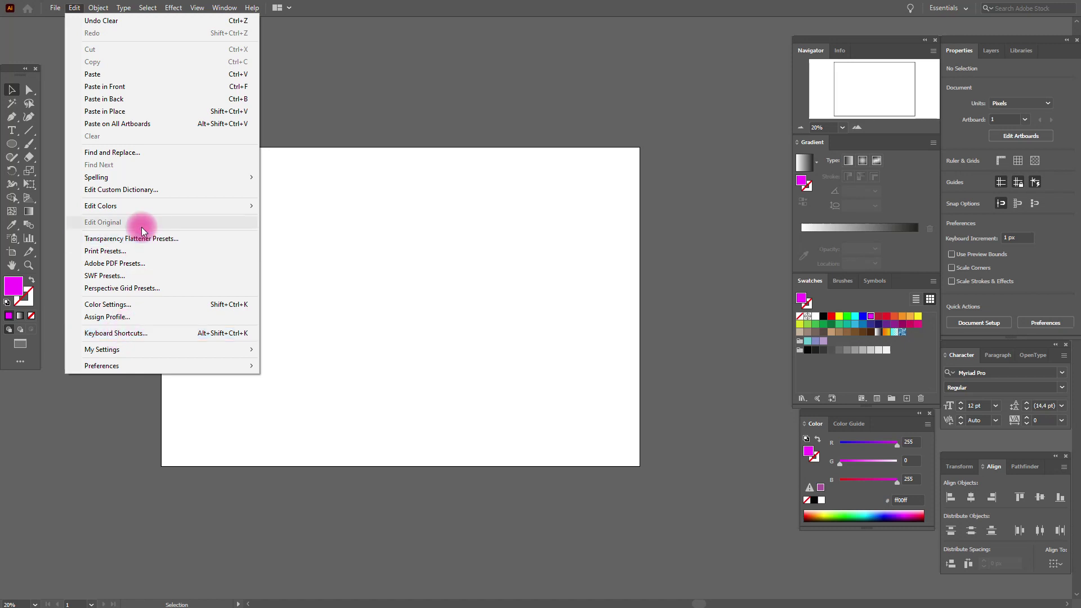
mouse_move(195, 345)
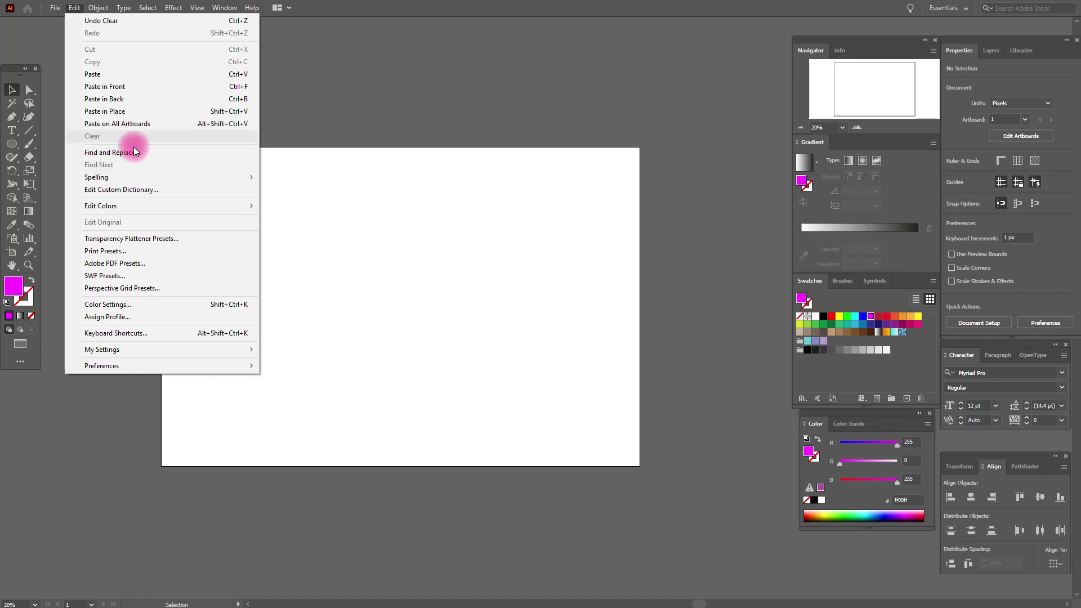
left_click(74, 66)
left_click(90, 6)
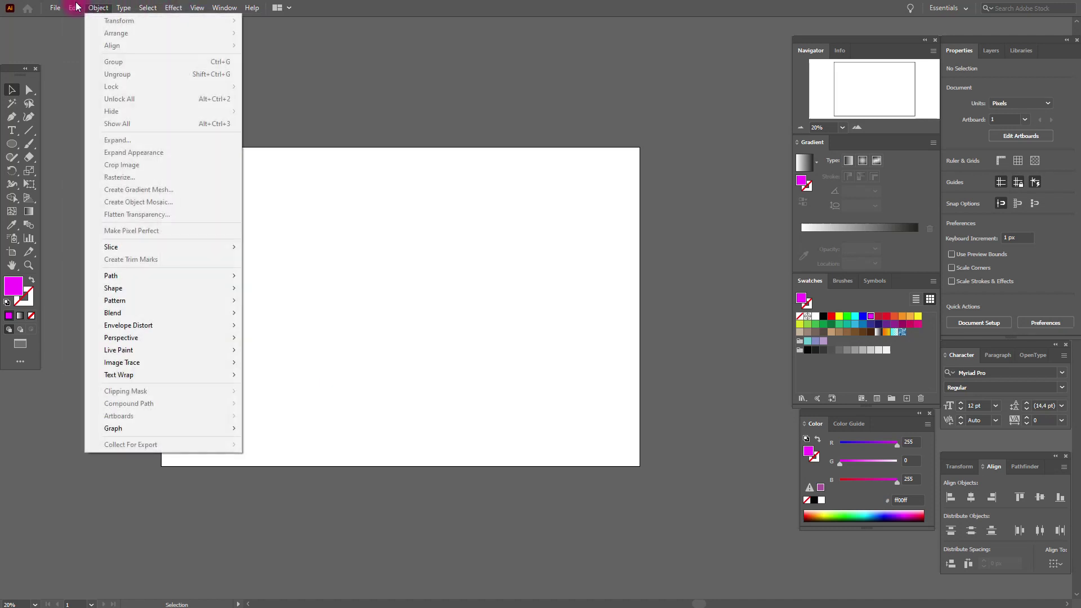
mouse_move(79, 8)
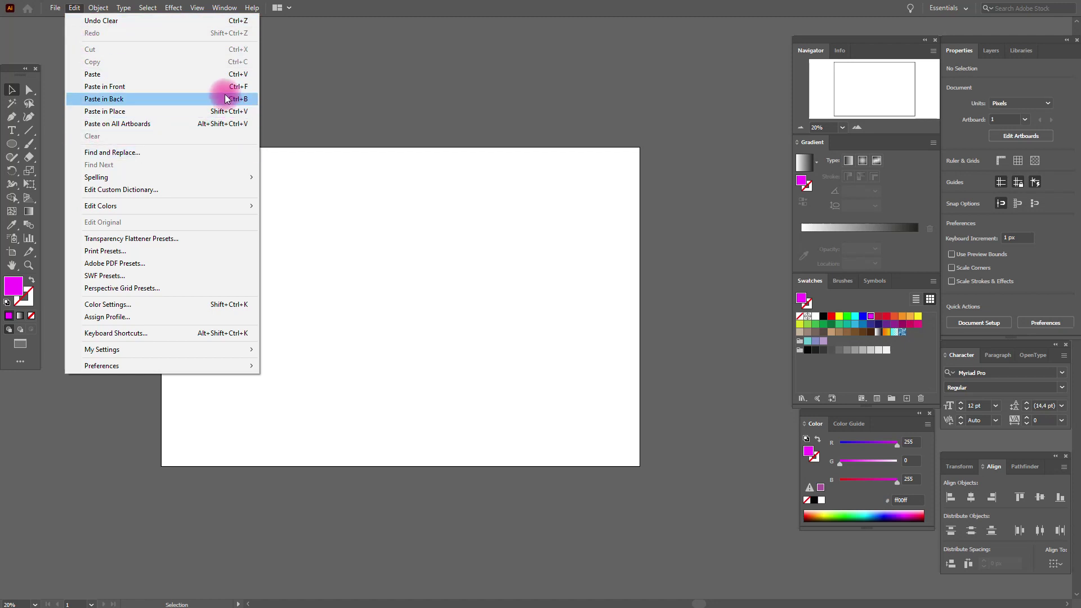
left_click(377, 171)
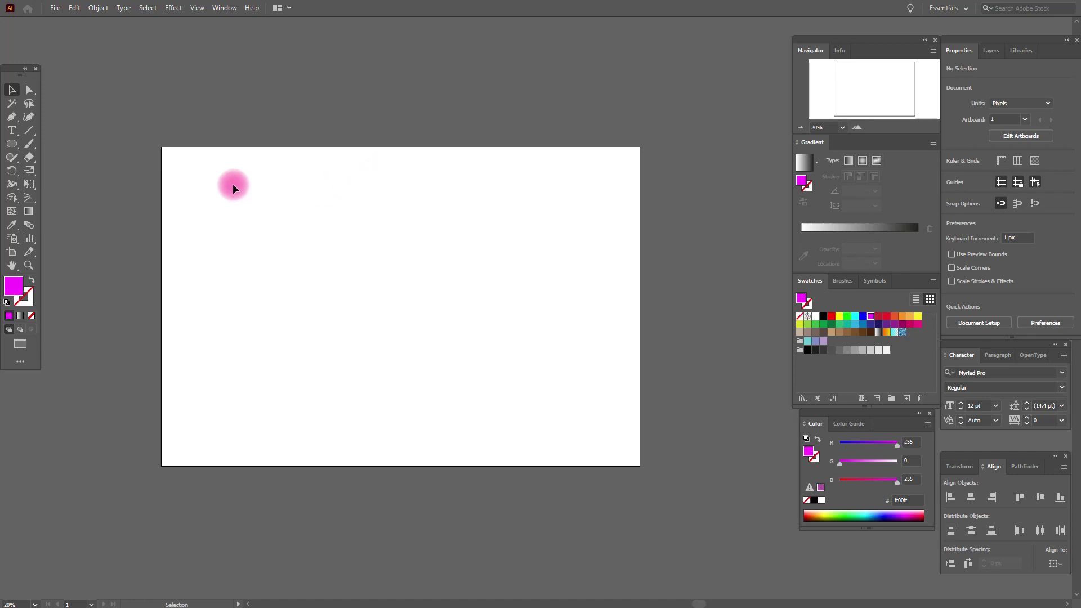
Step: Draw a magenta circle about 1599 px in diameter with the Ellipse tool and move it to the middle of the artboard
left_click(12, 144)
left_click_drag(244, 203, 499, 399)
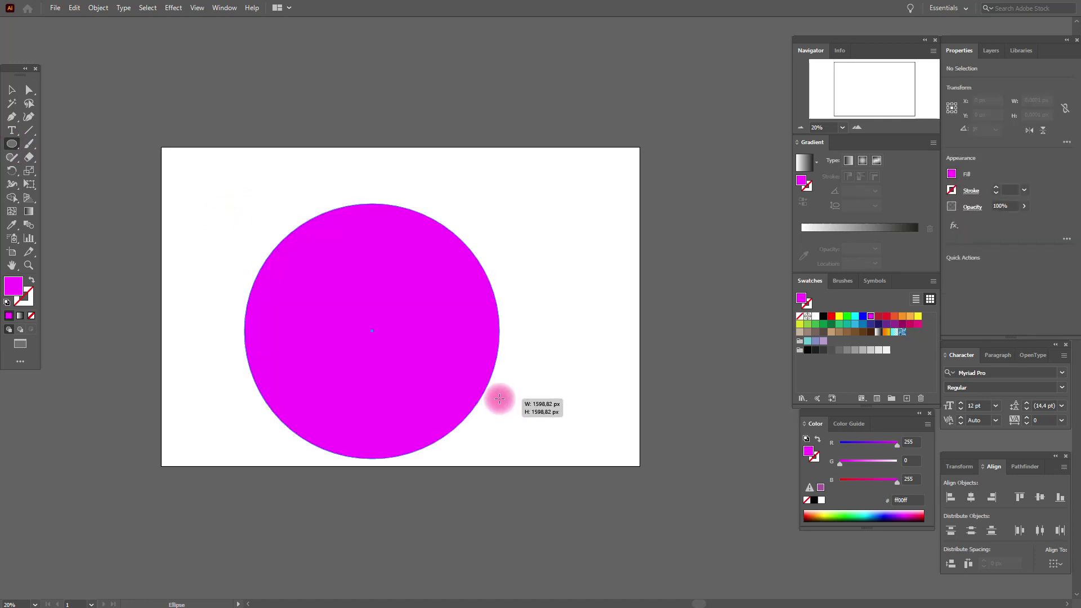
left_click(12, 90)
left_click_drag(358, 274, 383, 257)
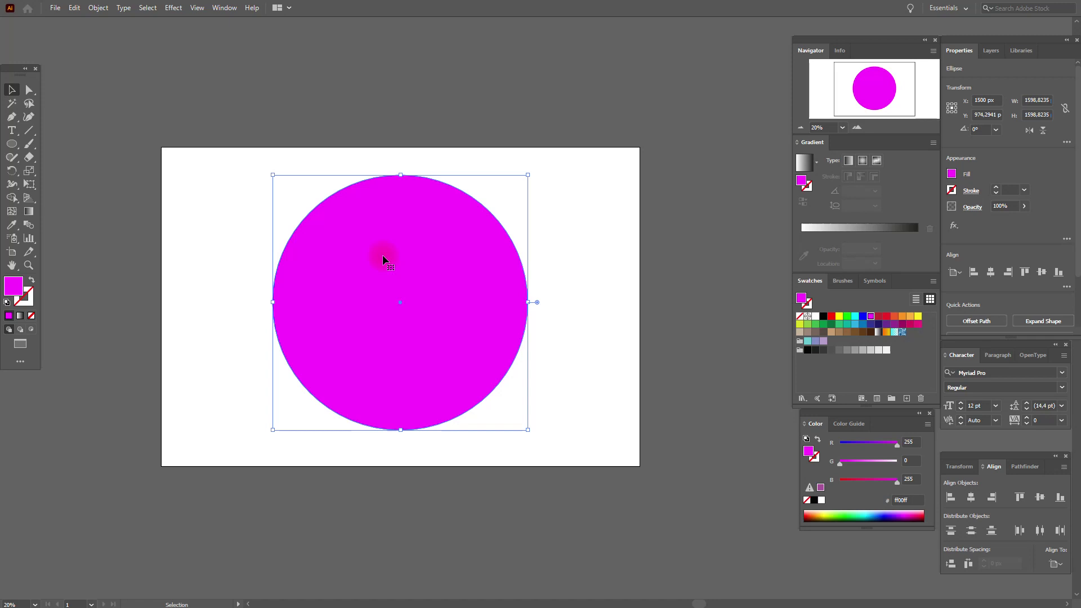
Step: Copy the magenta circle, paste the copy in front, and move it over the artboard's upper-right corner
left_click(74, 8)
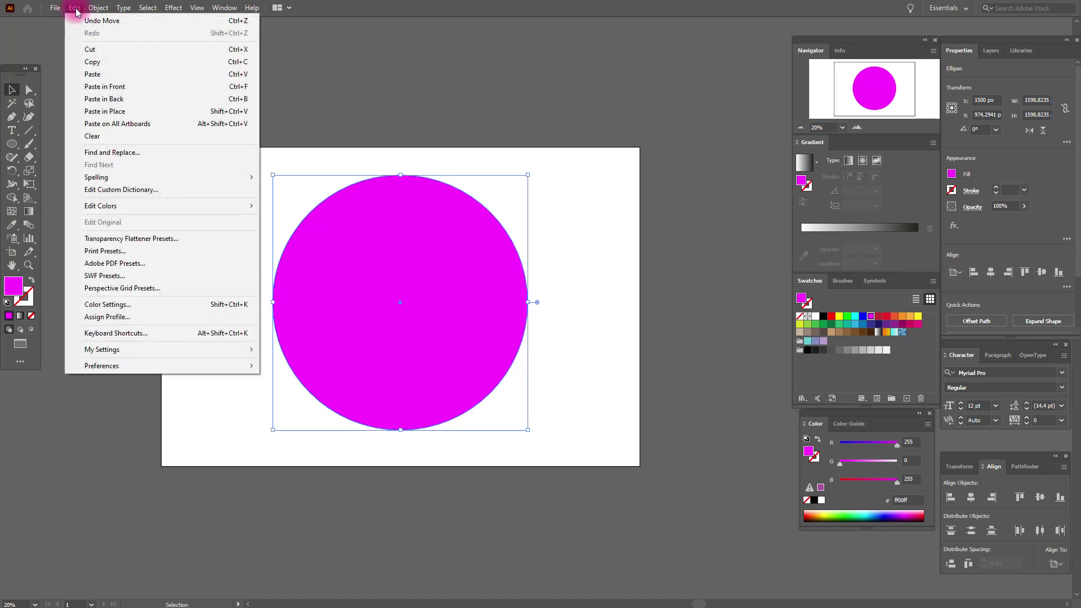
left_click(96, 62)
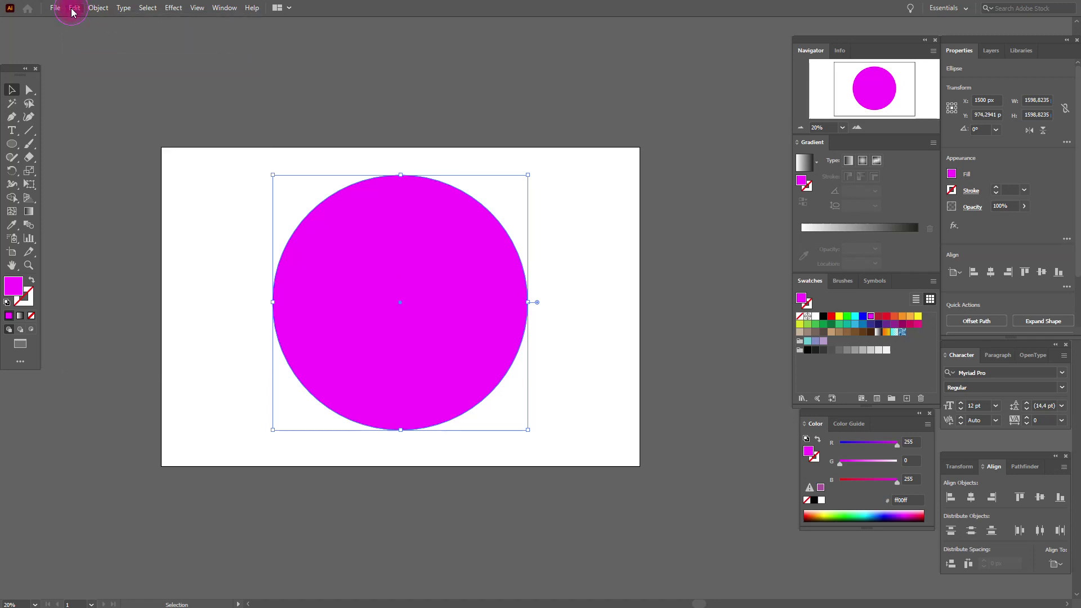
left_click(74, 9)
left_click(74, 9)
left_click(74, 8)
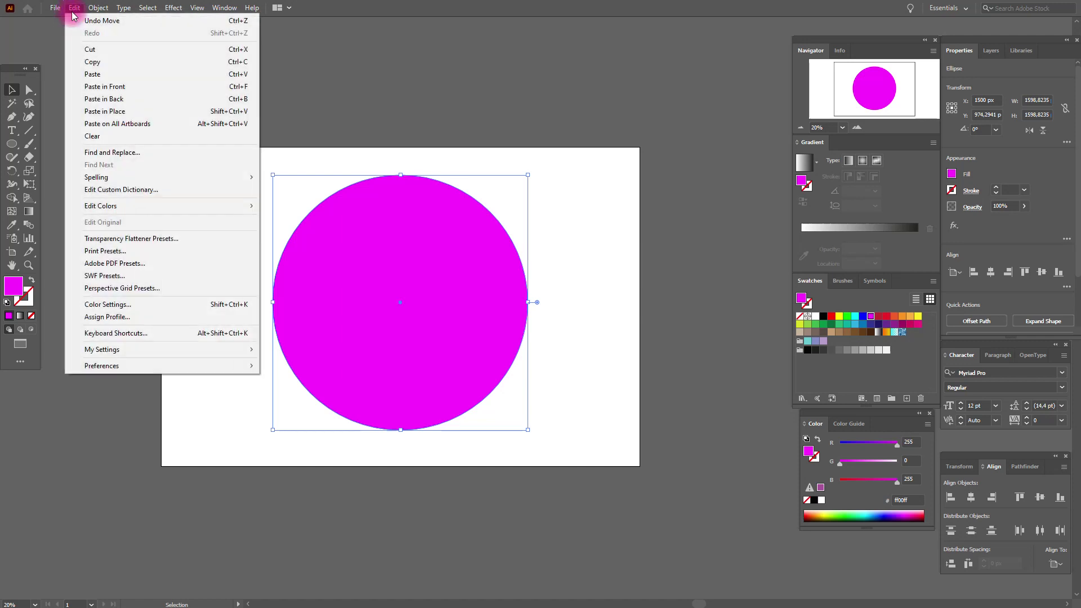
left_click(109, 85)
left_click_drag(536, 259, 641, 144)
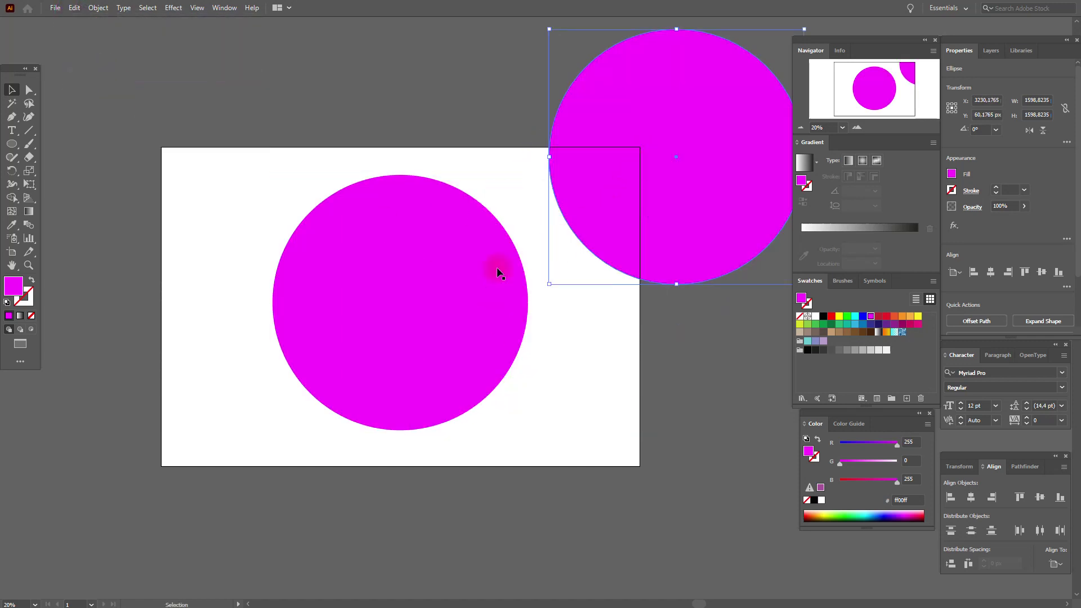
Step: Copy the magenta circle in the middle of the artboard and paste the copy in front of it
left_click(461, 276)
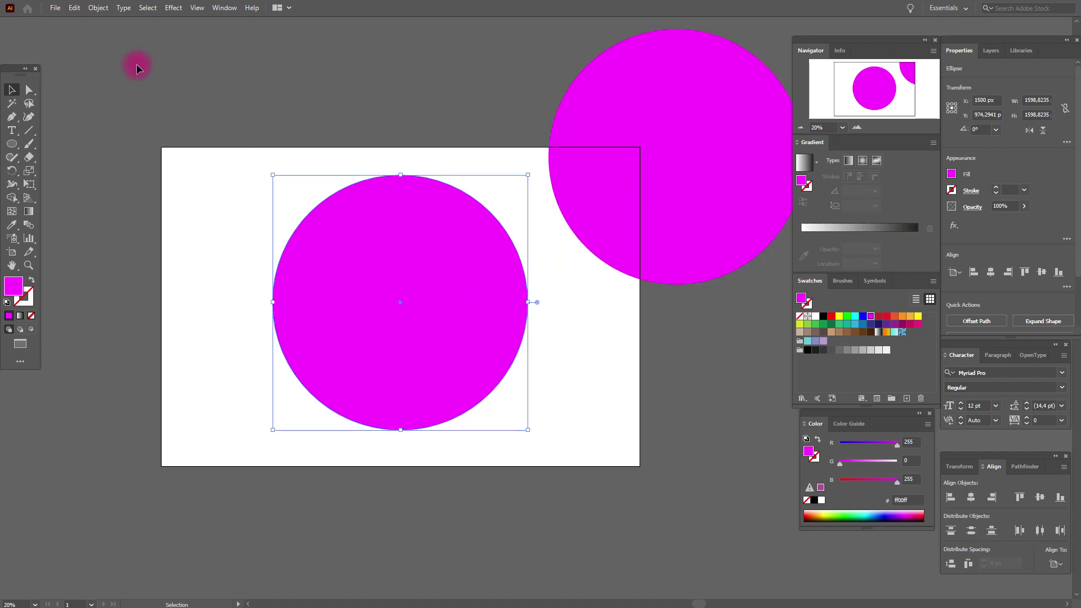
left_click(76, 10)
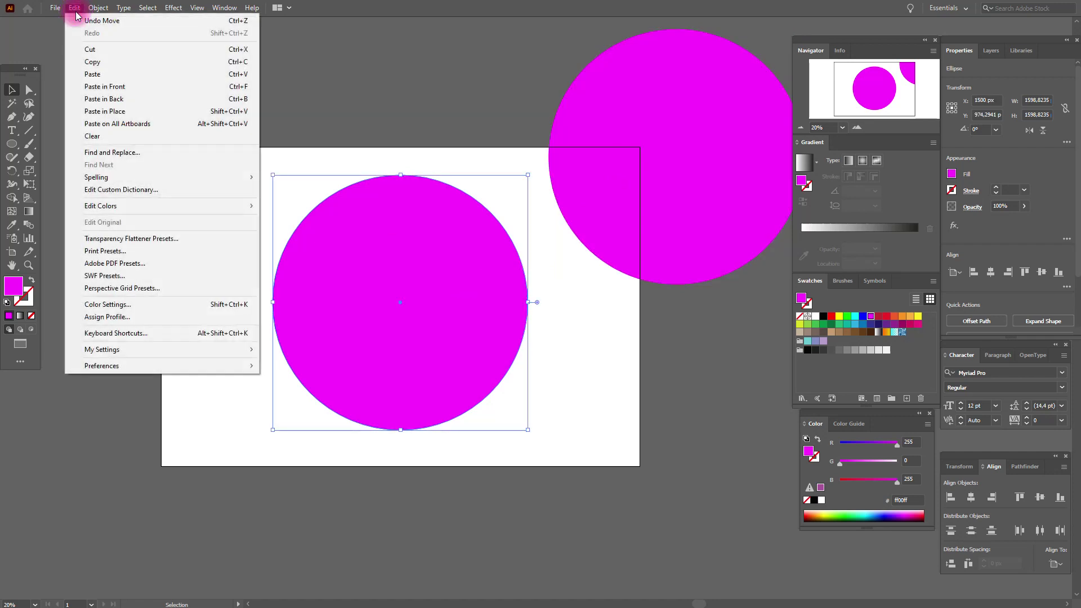
left_click(91, 59)
left_click(75, 10)
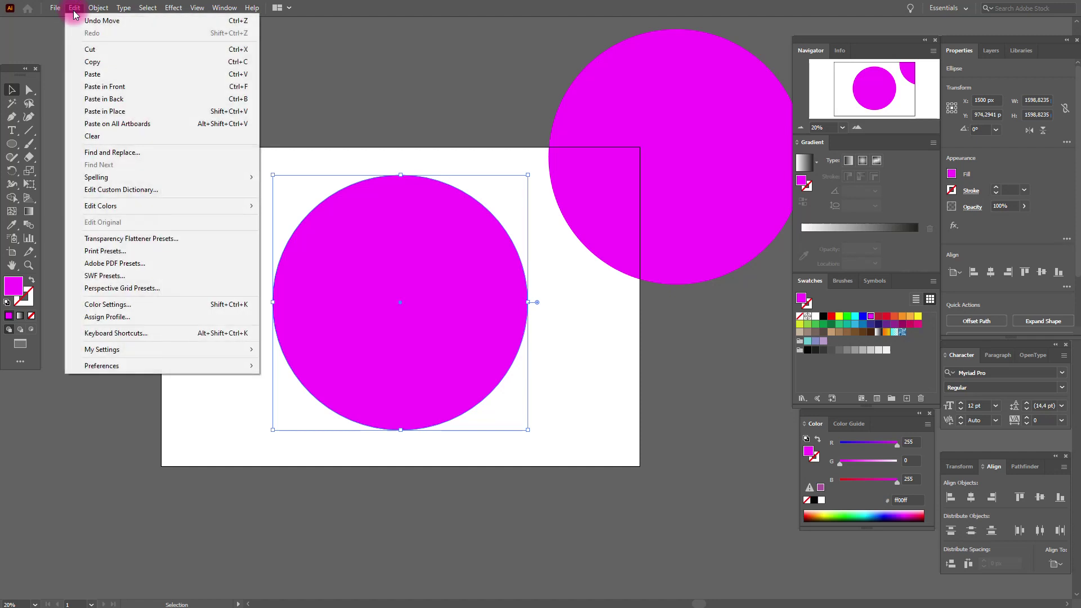
left_click(130, 87)
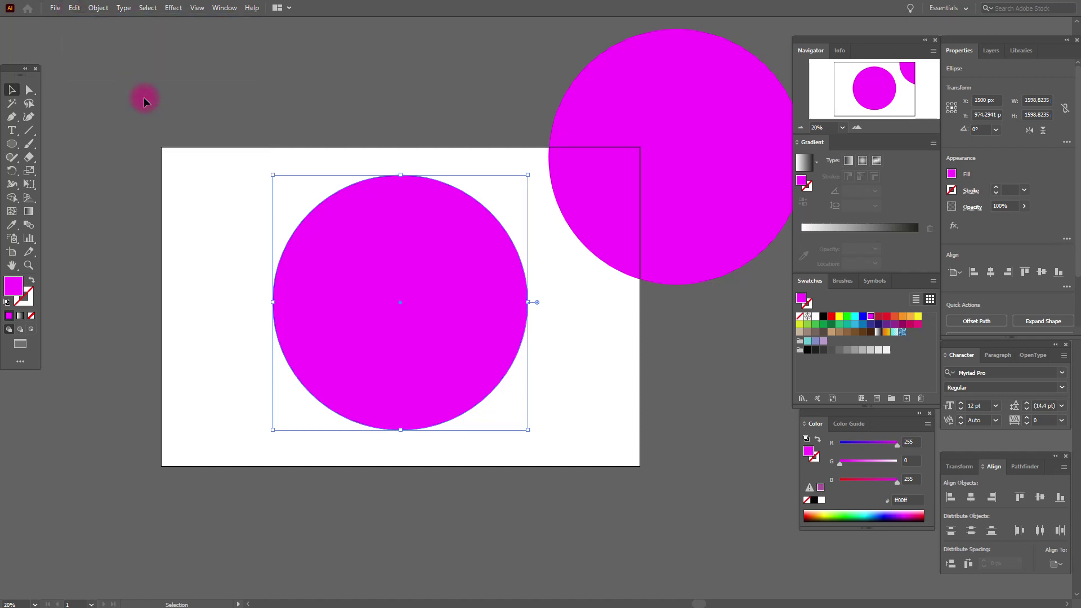
Step: Fill the pasted circle with cyan and move it over the artboard's left edge to uncover the magenta circle
left_click(854, 317)
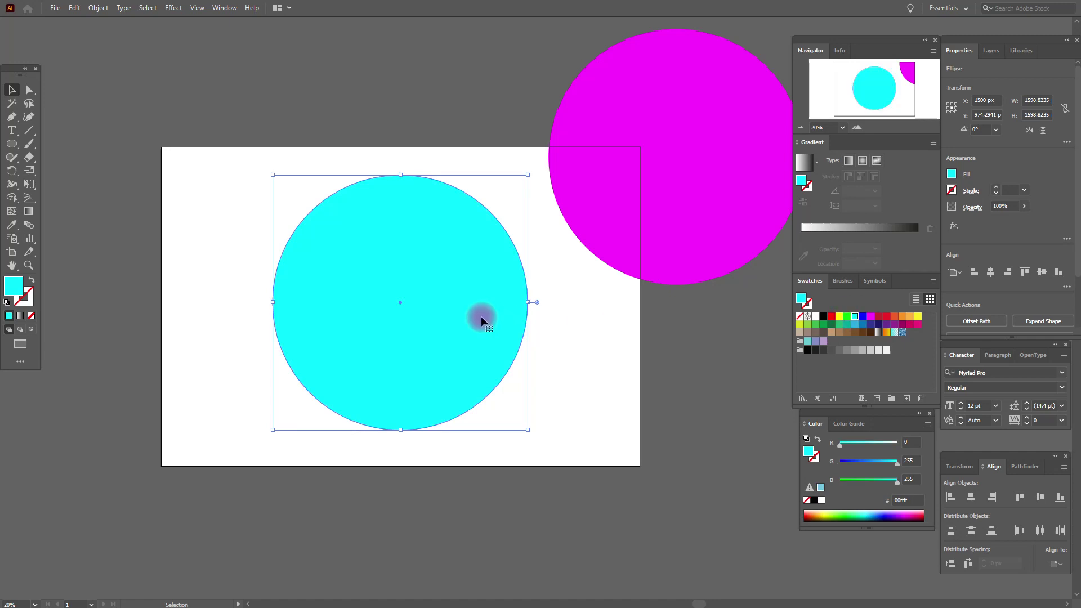
left_click_drag(481, 316, 316, 310)
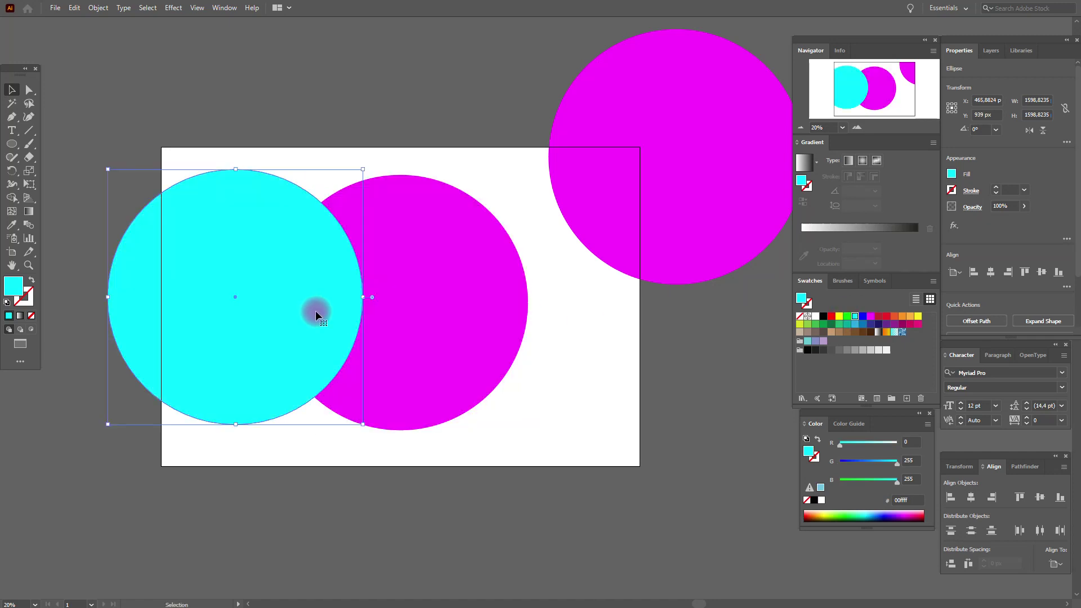
left_click(475, 288)
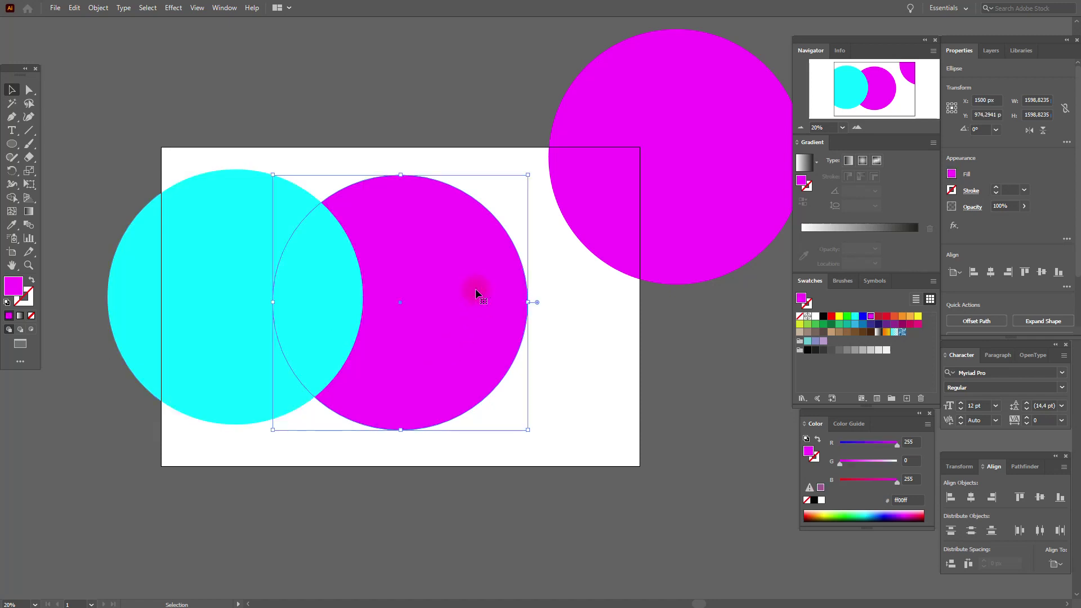
Step: Cut the cyan circle out of the artwork
left_click(178, 244)
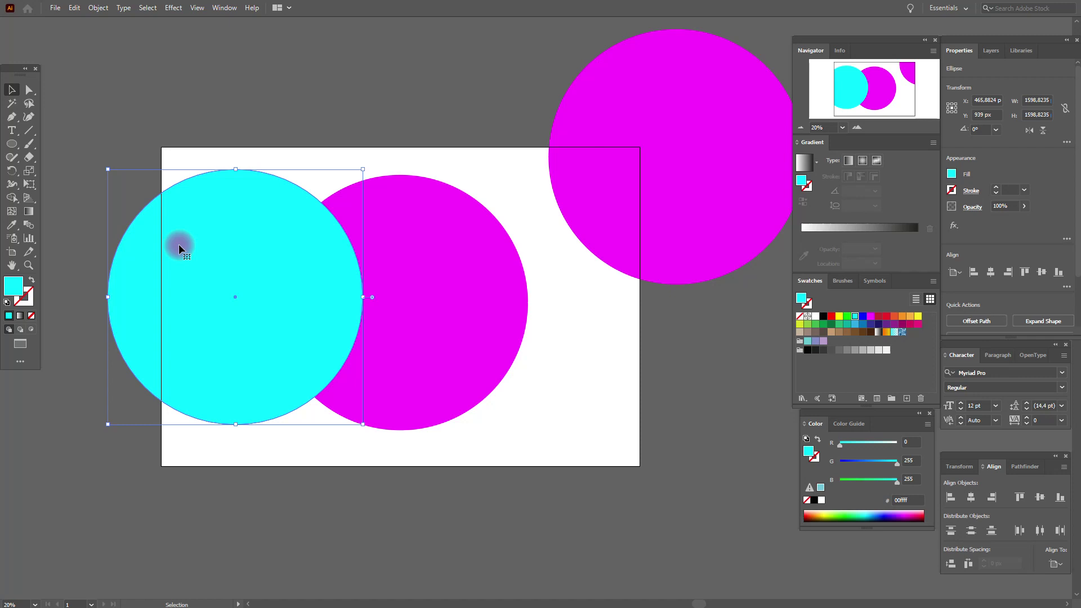
left_click(74, 8)
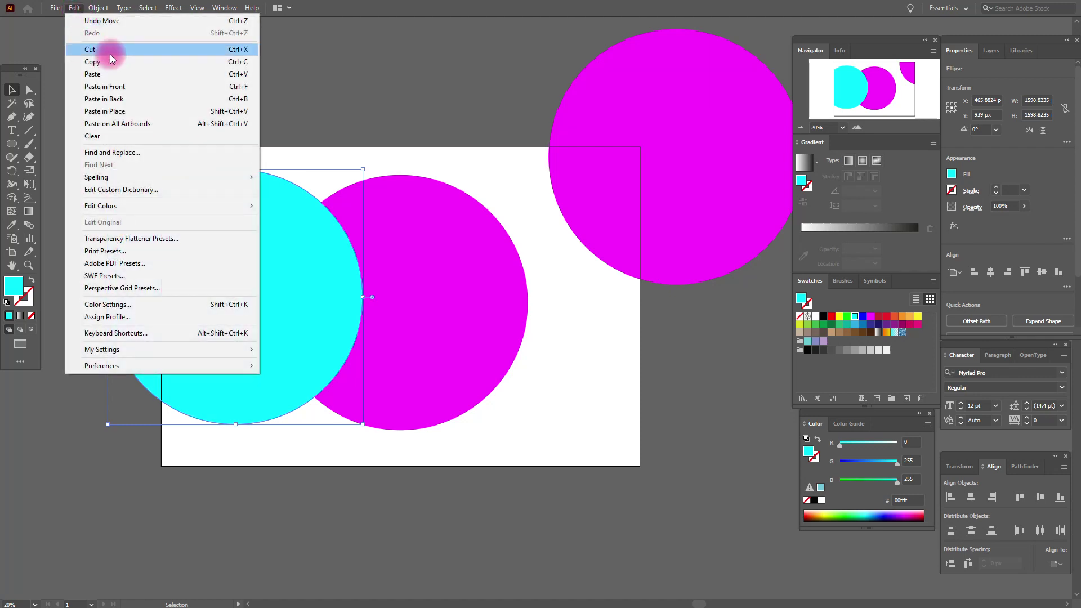
left_click(90, 49)
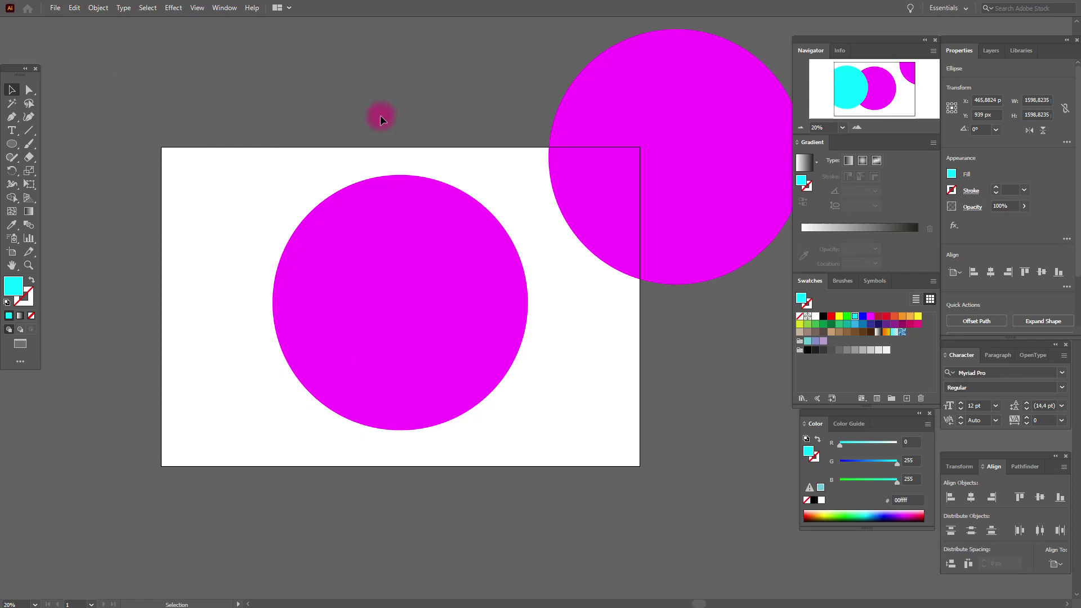
left_click_drag(289, 235, 154, 207)
left_click_drag(642, 205, 497, 322)
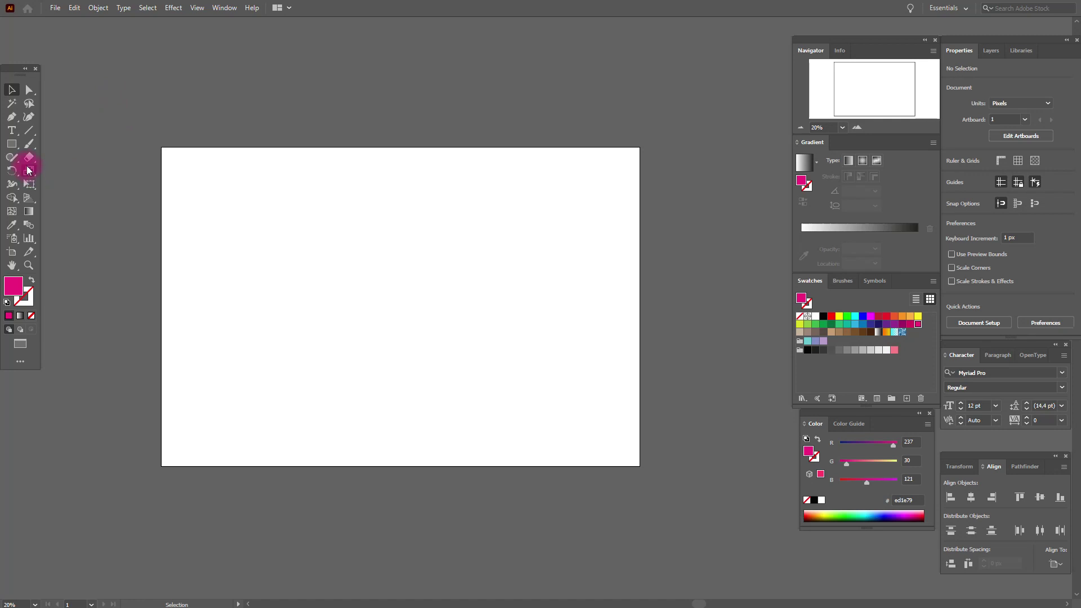
Step: Draw a red square about 1122 px wide on the empty artboard with the Rectangle tool and move it near the middle
left_click(13, 151)
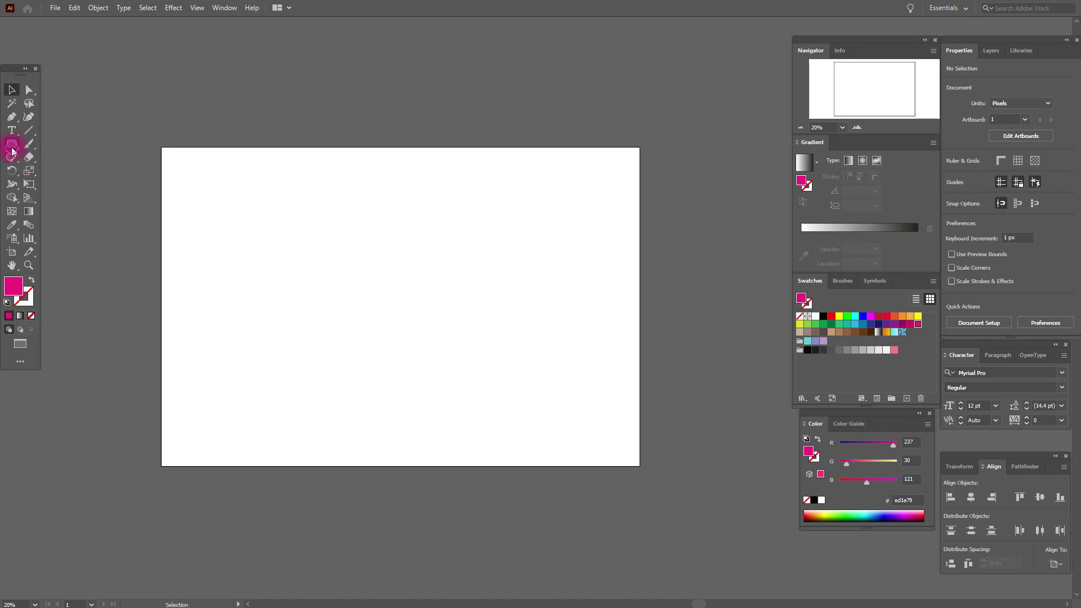
left_click(886, 315)
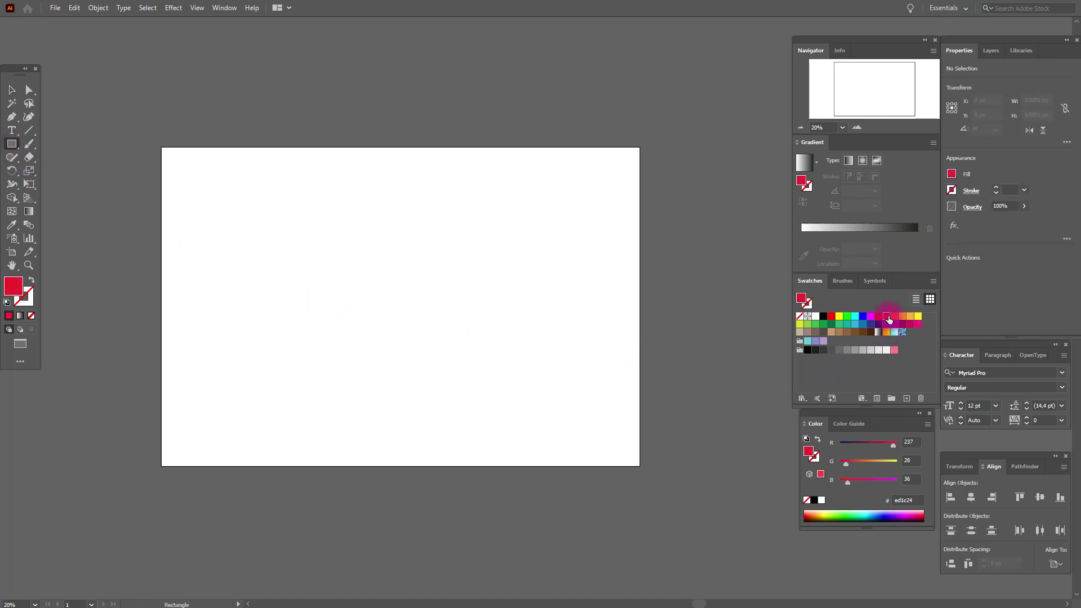
left_click_drag(297, 227, 475, 407)
left_click(10, 91)
left_click_drag(339, 260, 355, 274)
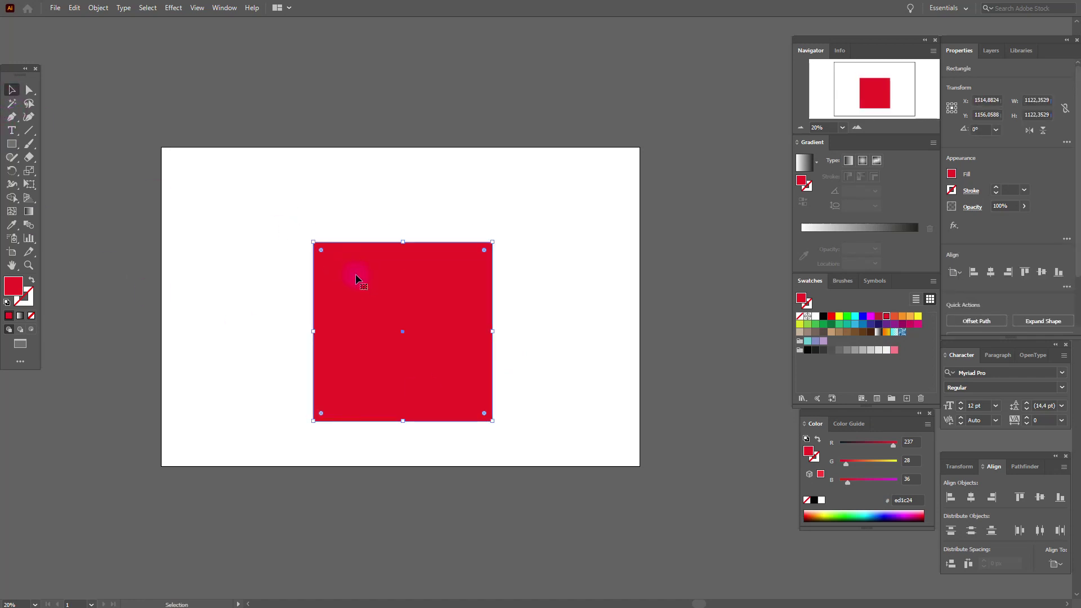
Step: Preview the Rotate transformation on the red square at 90° and at 120°
left_click(97, 8)
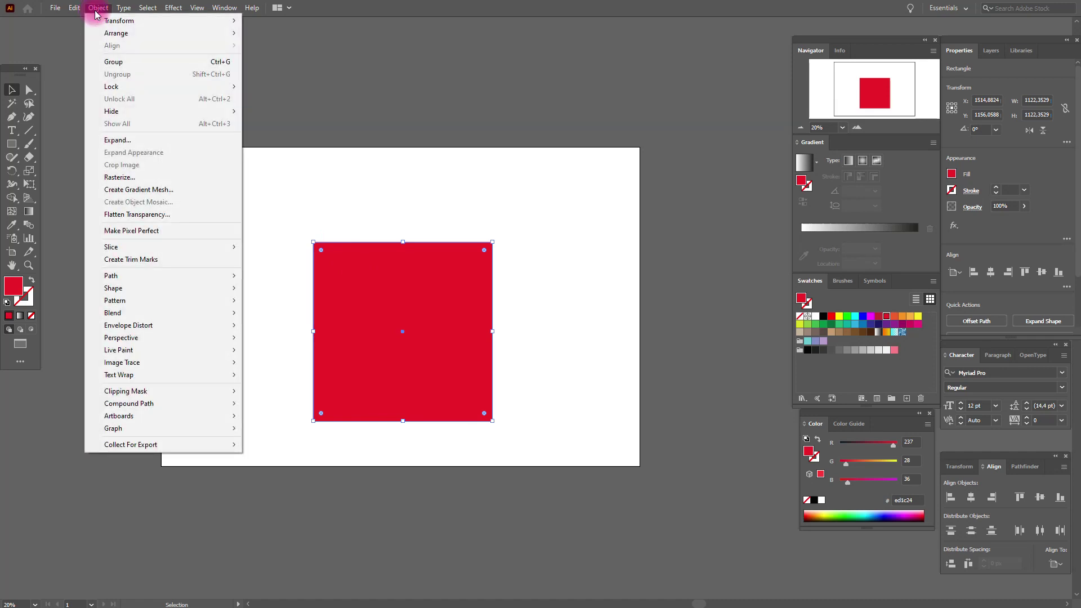
mouse_move(108, 20)
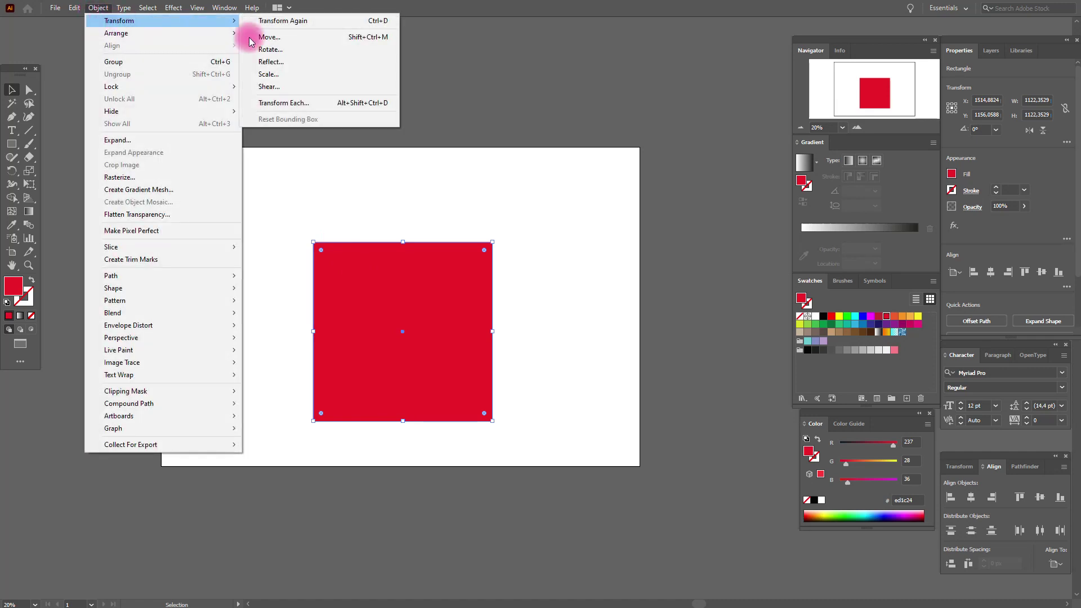
left_click(303, 49)
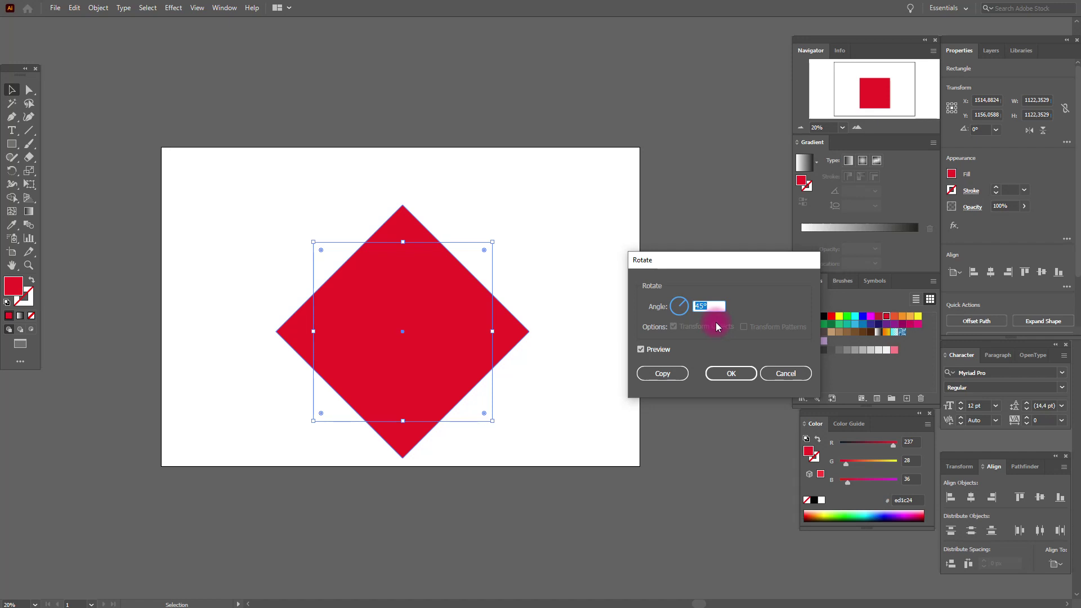
type("90")
left_click(666, 351)
left_click(667, 352)
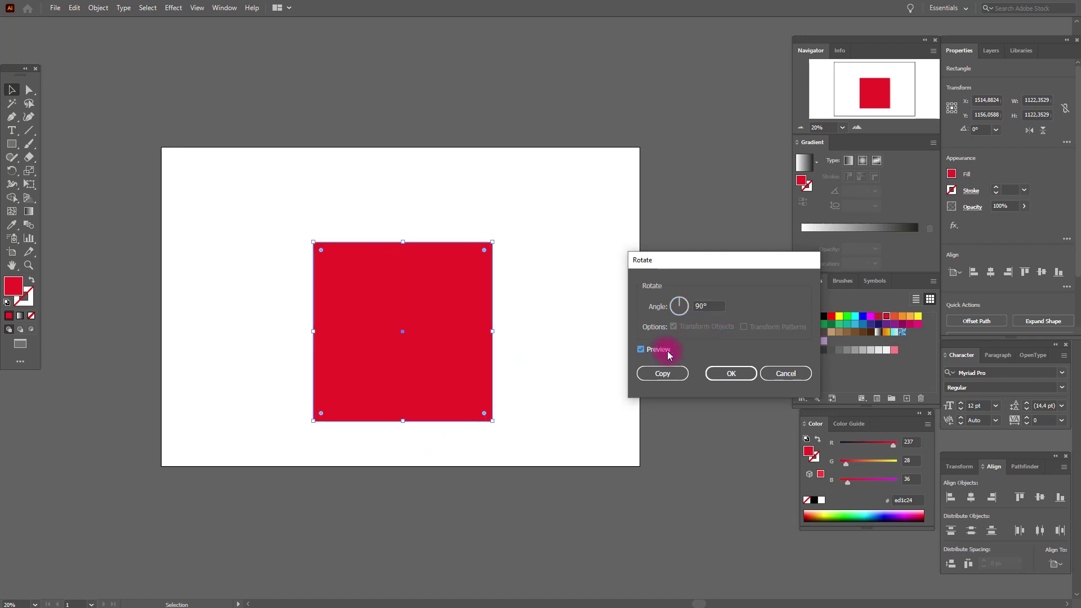
left_click_drag(710, 307, 668, 306)
type("120")
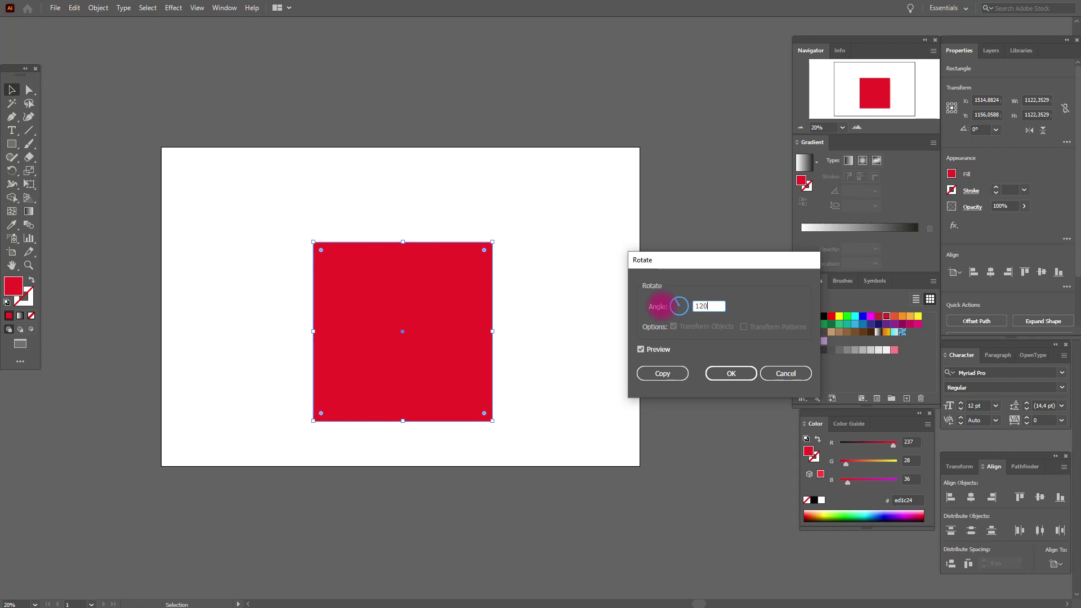
left_click(653, 353)
left_click(653, 353)
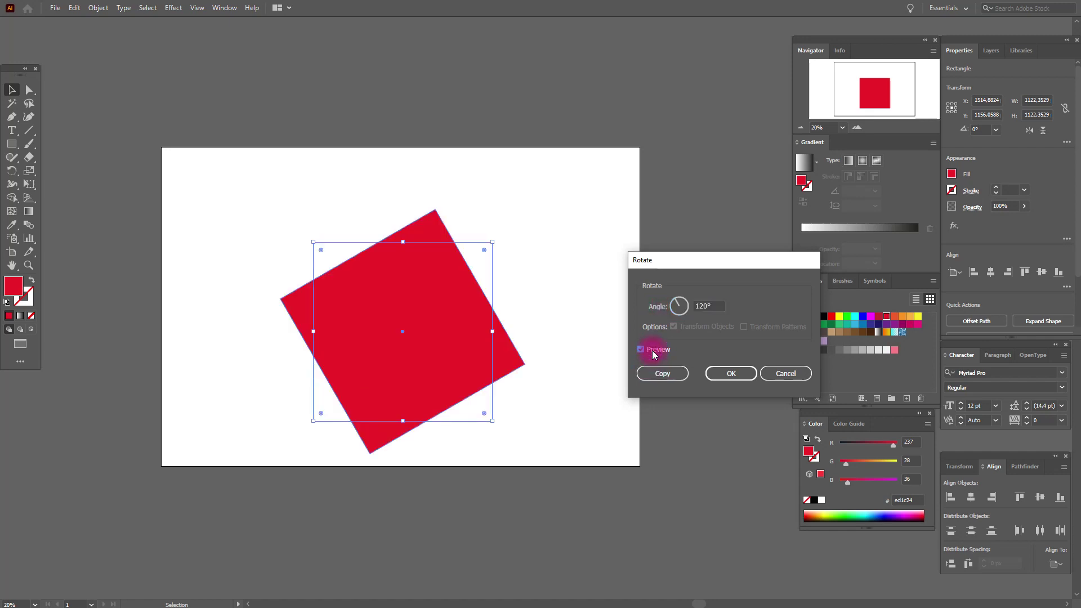
Step: Rotate the red square by 45° so it stands on one corner as a diamond
left_click_drag(716, 305, 681, 306)
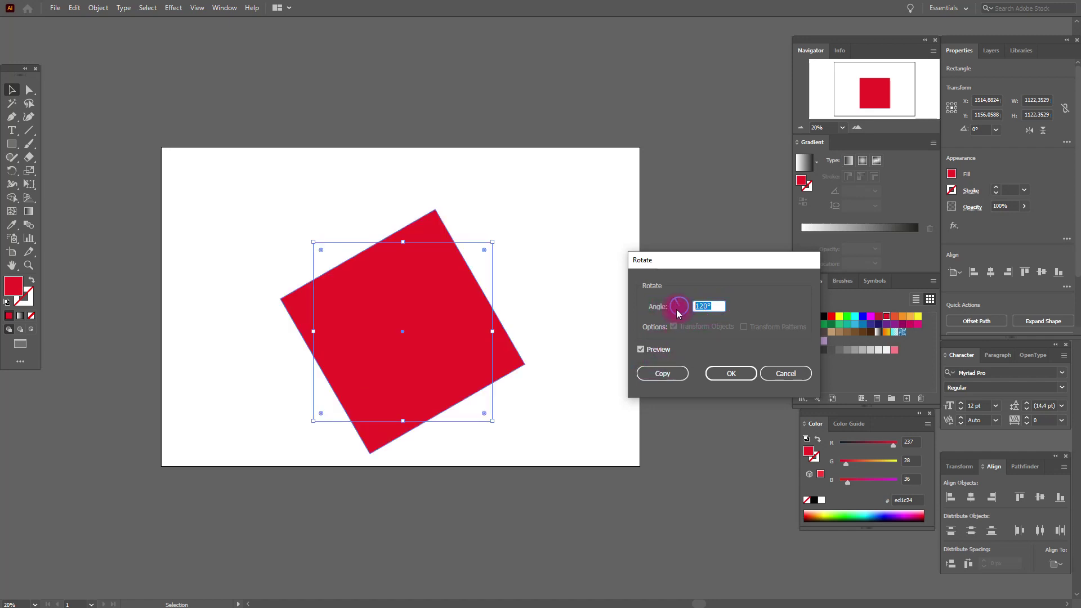
type("45")
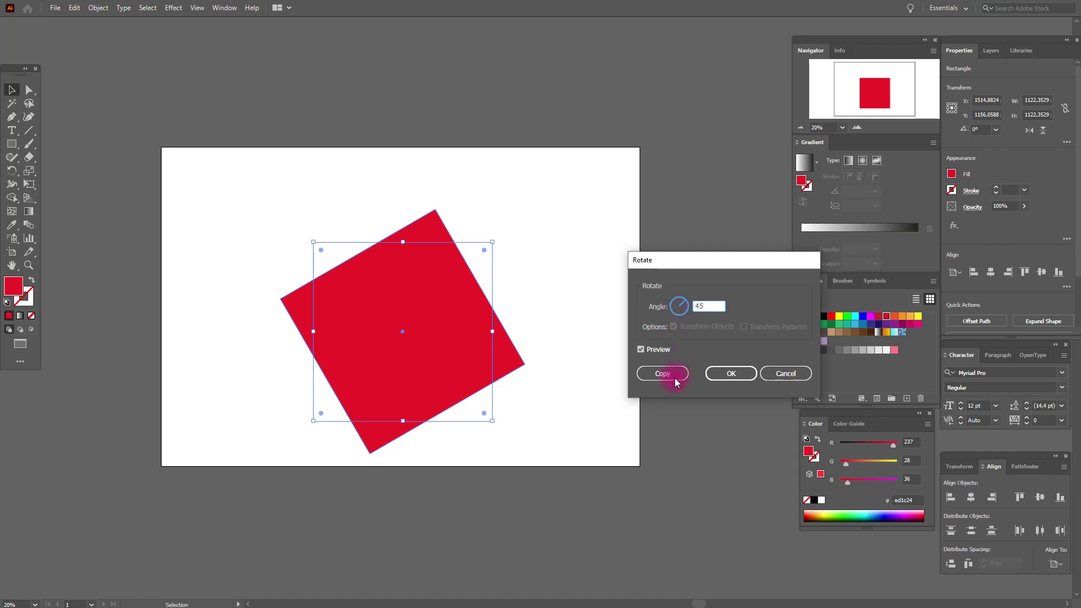
left_click(730, 373)
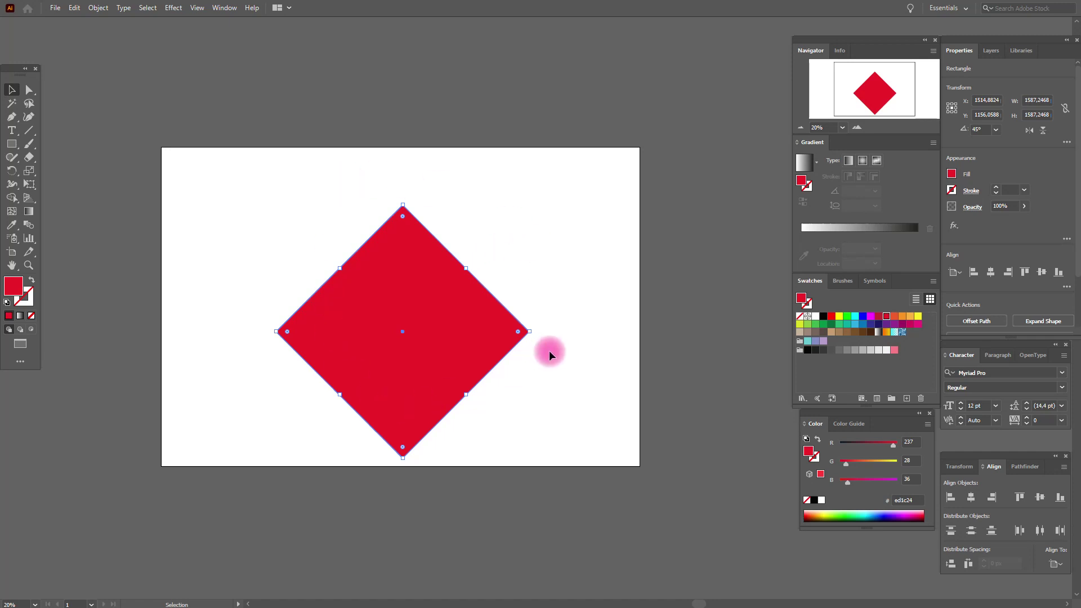
Step: Shape the diamond into a heart by bending its upper-right and upper-left edges outward with the Anchor Point tool, leaving it deselected
left_click(11, 116)
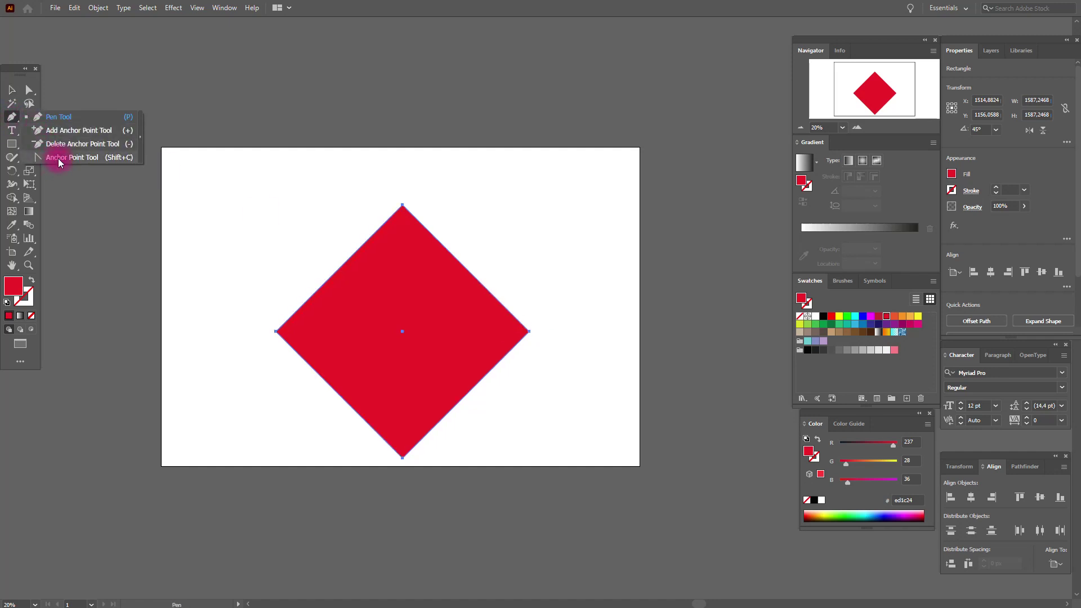
left_click(59, 162)
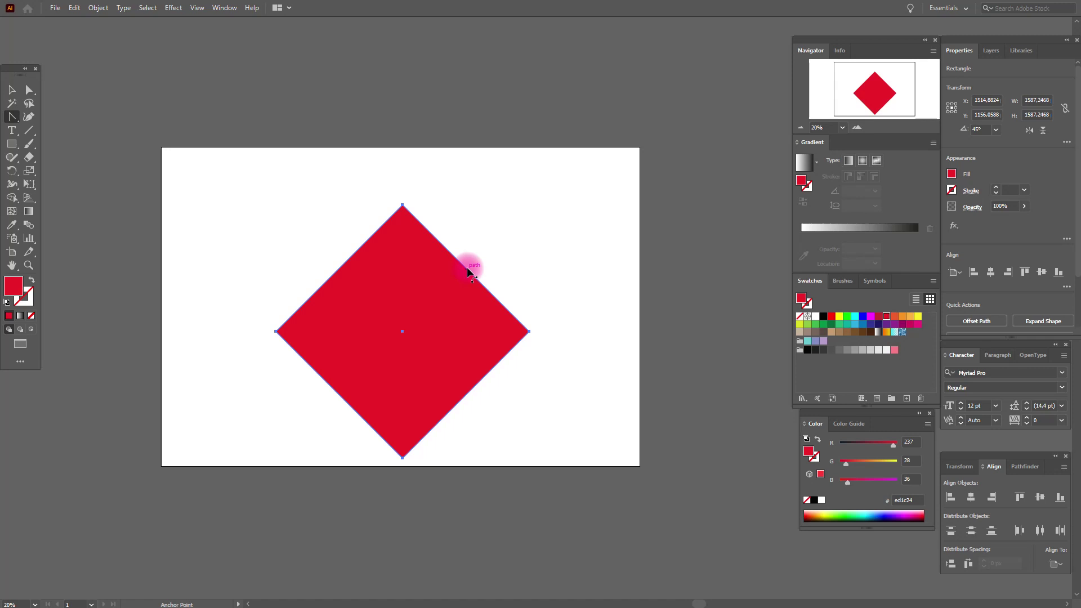
left_click_drag(467, 268, 533, 209)
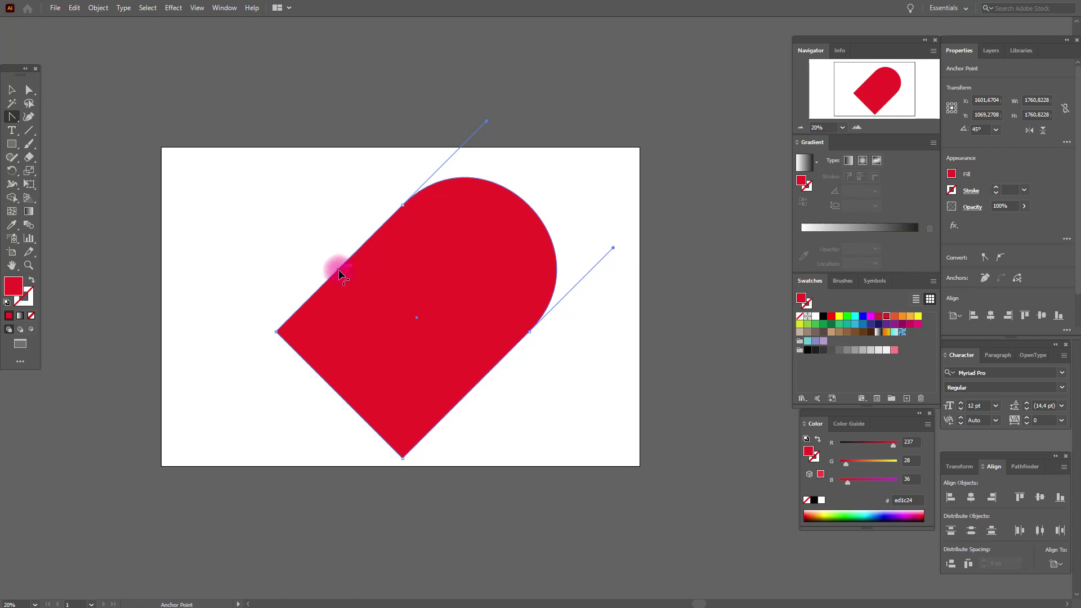
left_click_drag(339, 269, 276, 213)
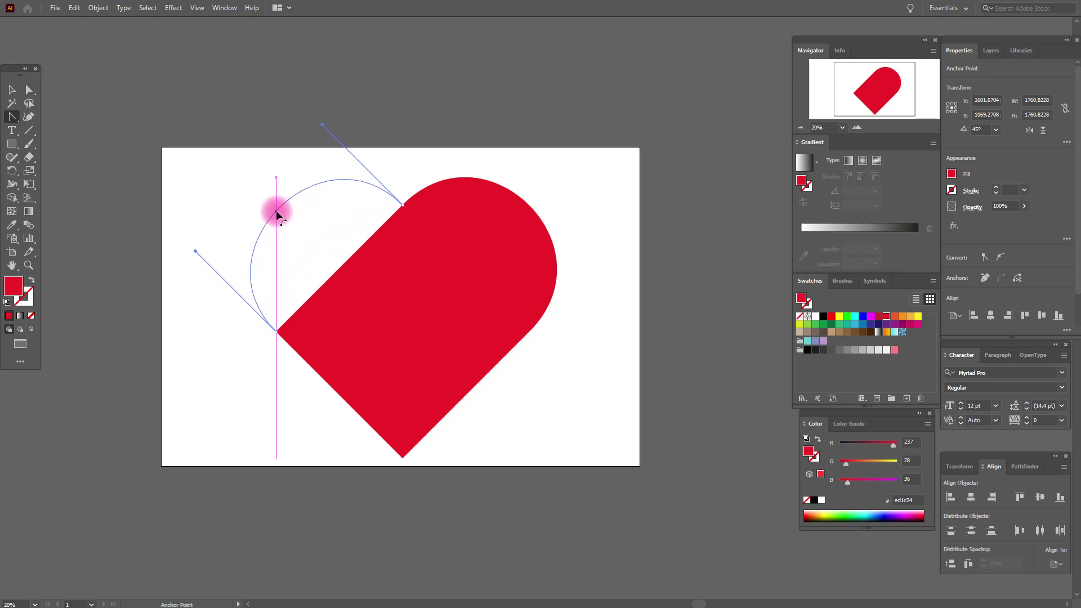
left_click_drag(275, 213, 276, 211)
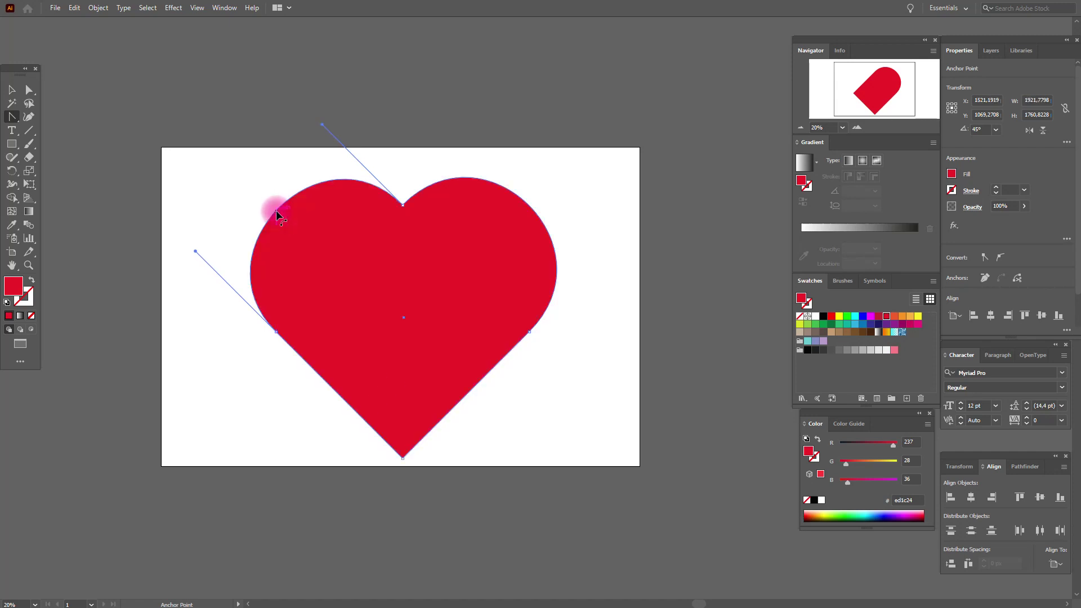
left_click(11, 90)
left_click(145, 129)
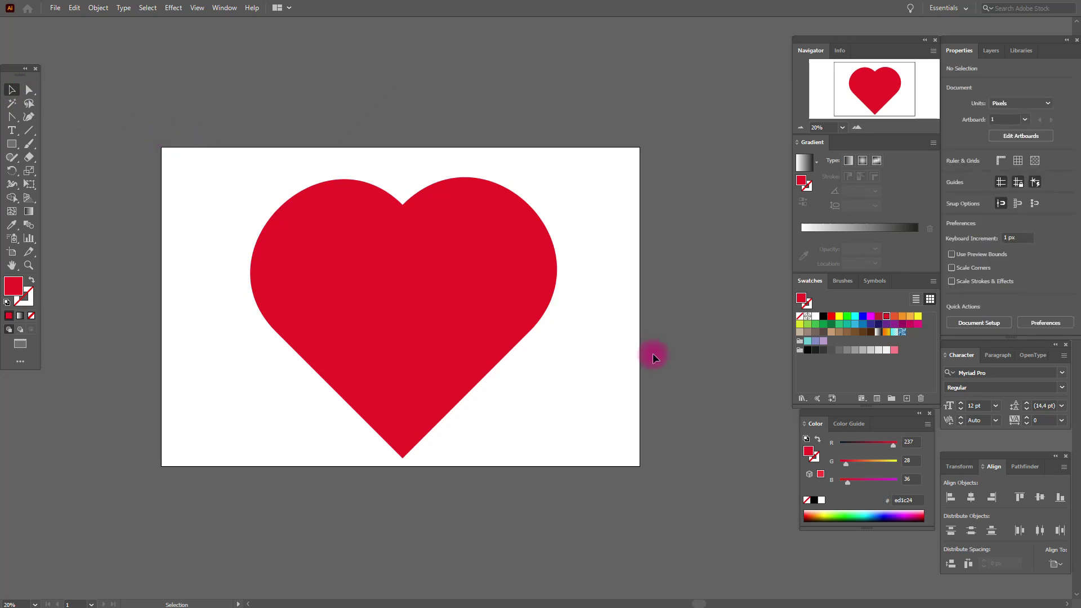
Step: Preview the Reflect transformation on the red heart across the vertical axis and across the horizontal axis
left_click(487, 286)
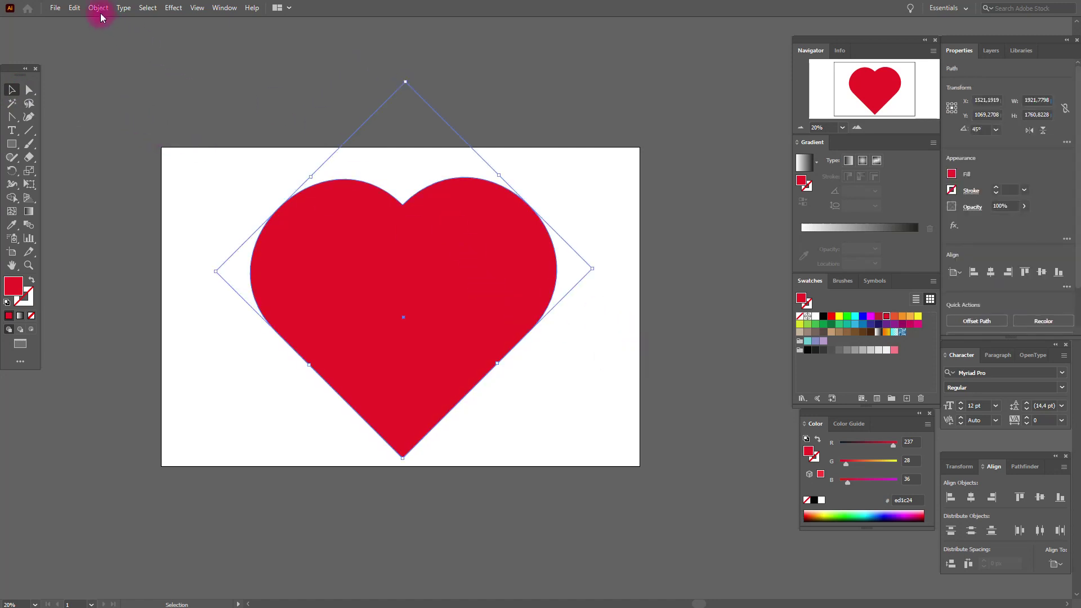
left_click(99, 9)
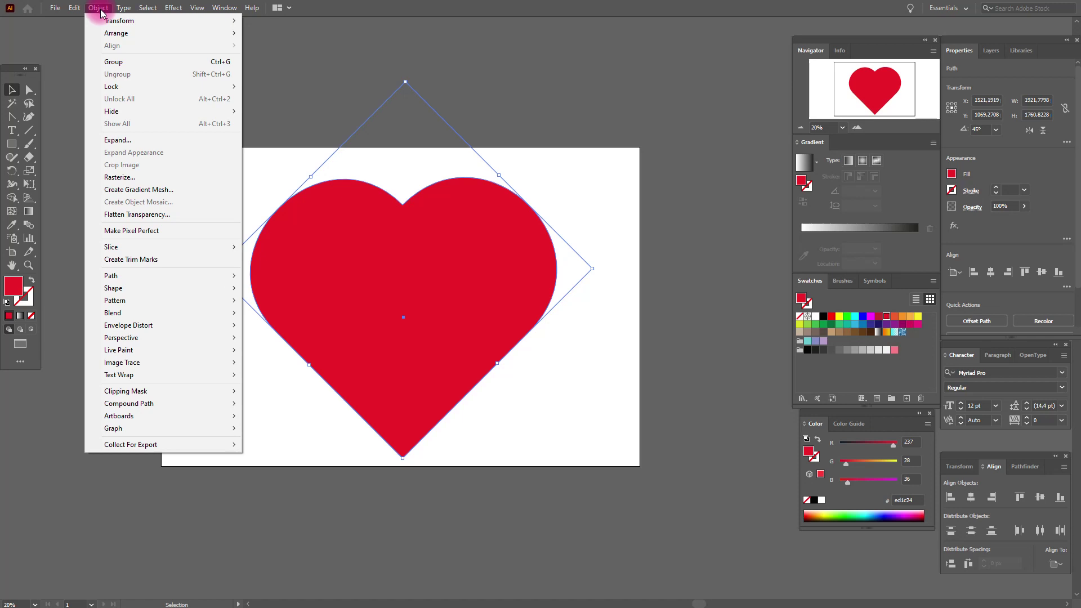
mouse_move(112, 20)
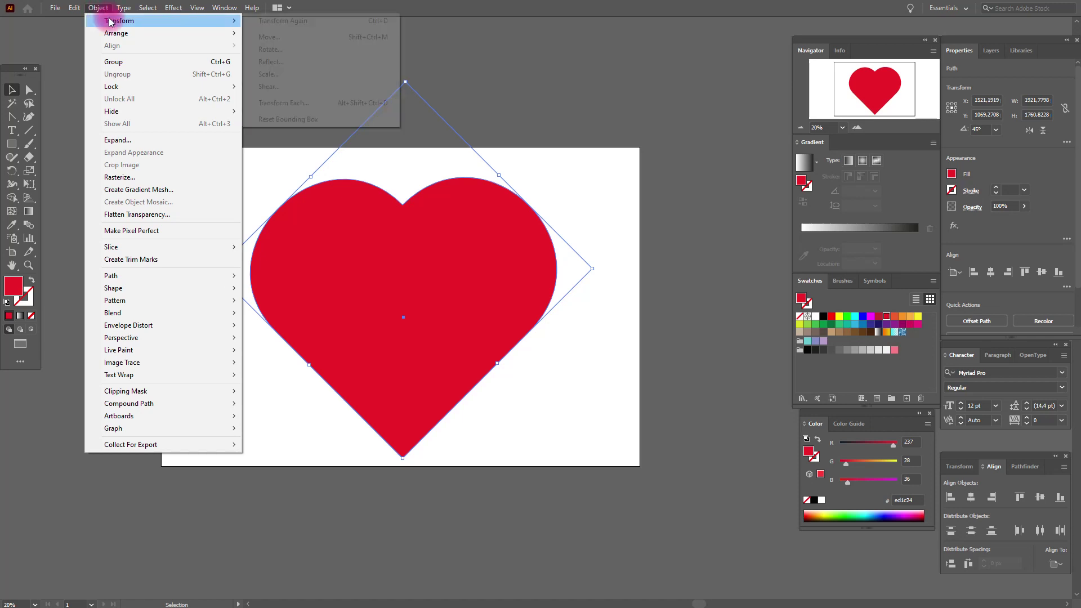
left_click(312, 62)
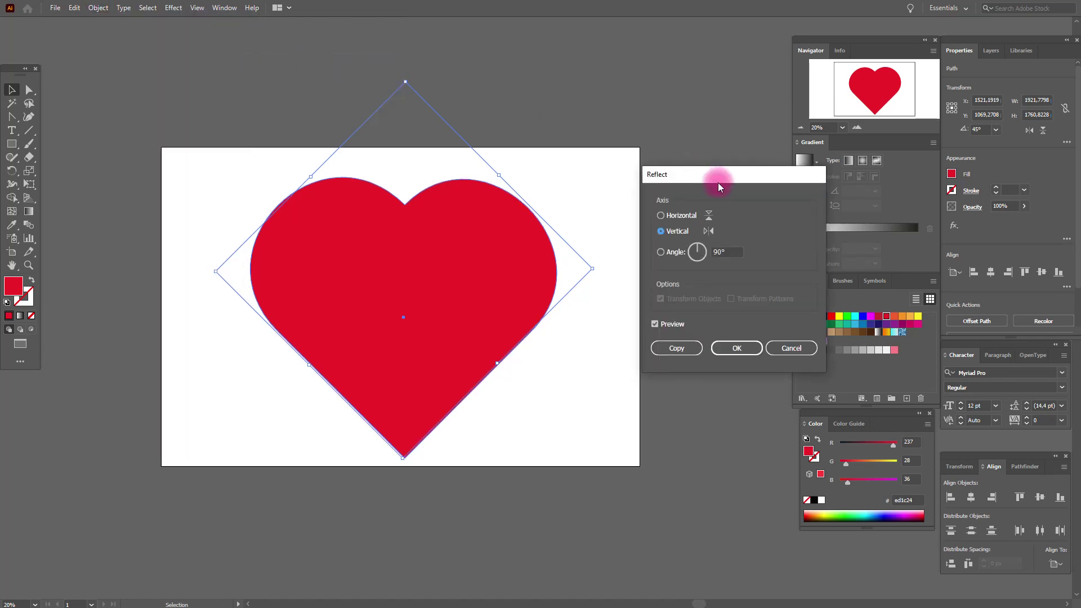
left_click(679, 328)
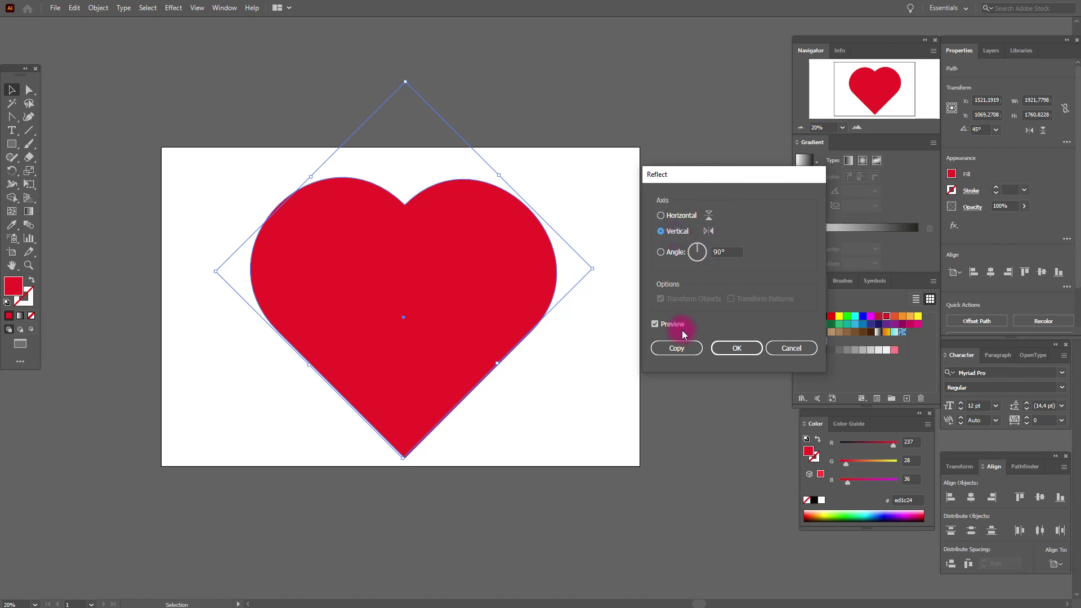
left_click(680, 329)
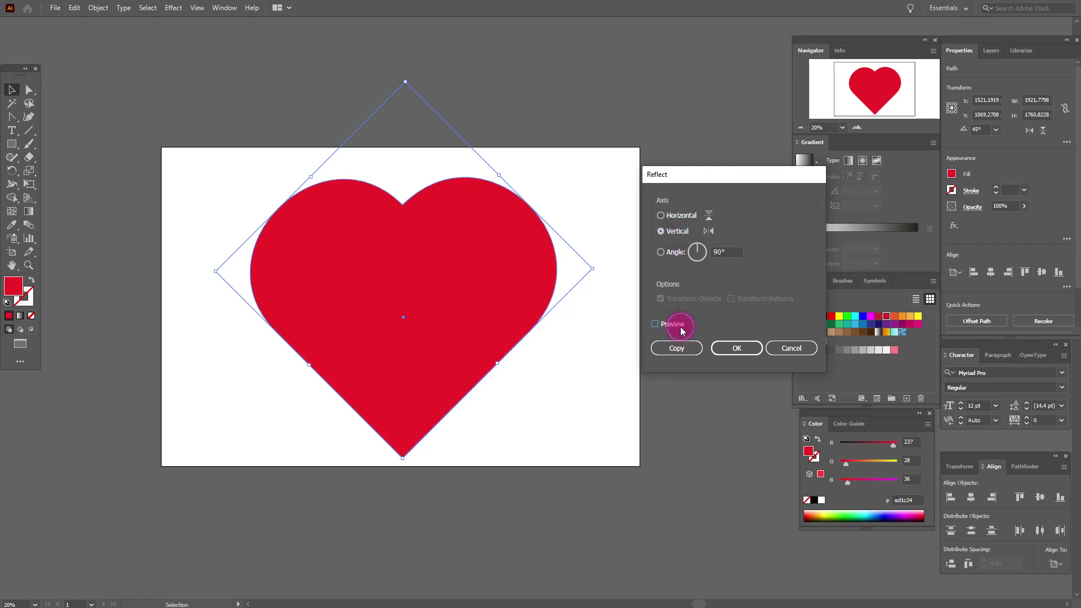
left_click(681, 329)
left_click(683, 220)
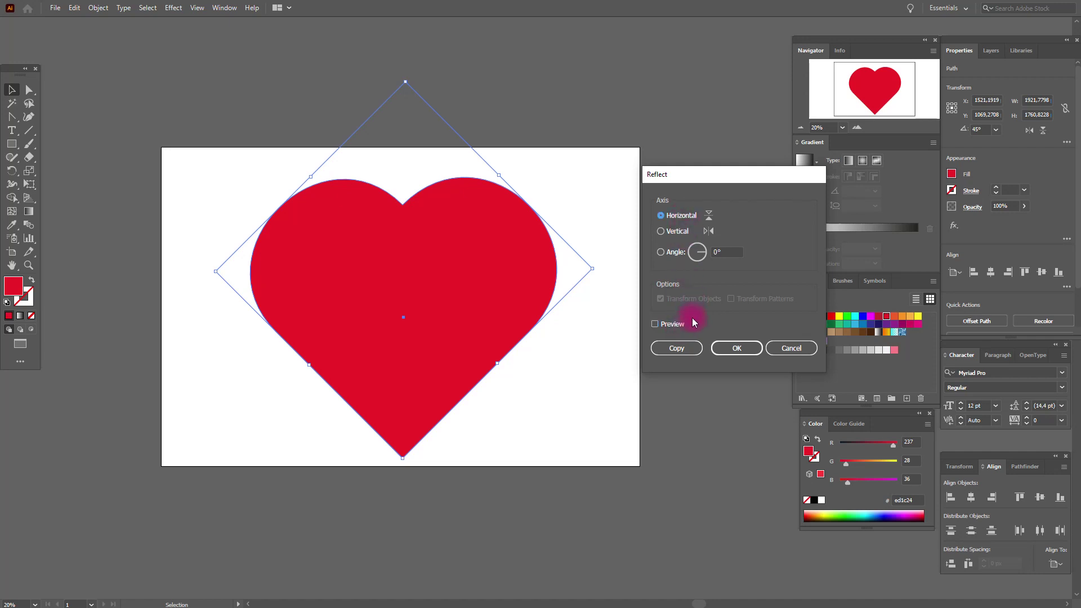
left_click(678, 327)
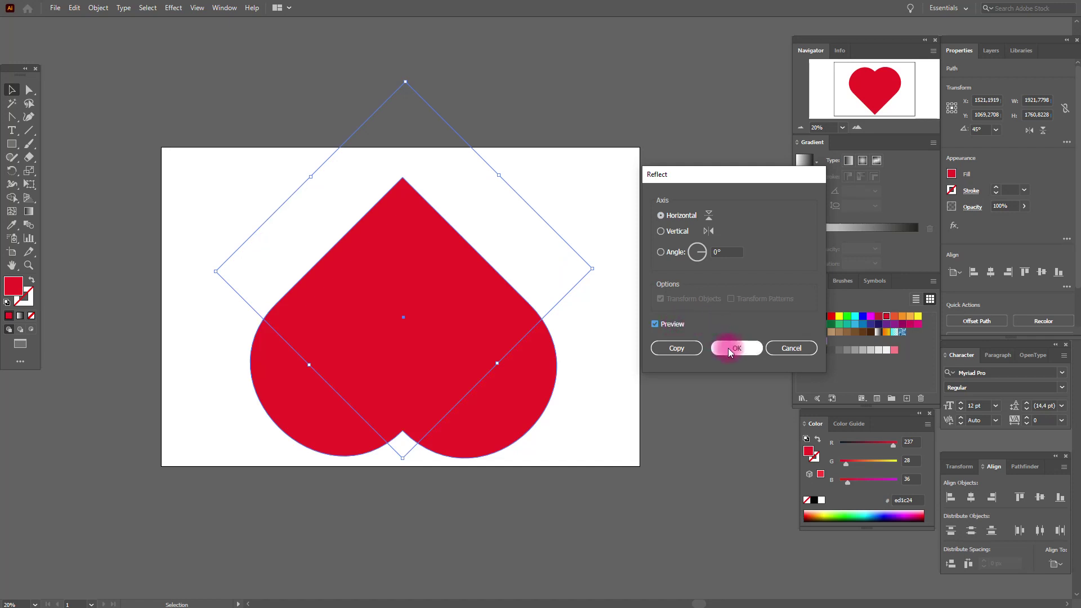
left_click(795, 351)
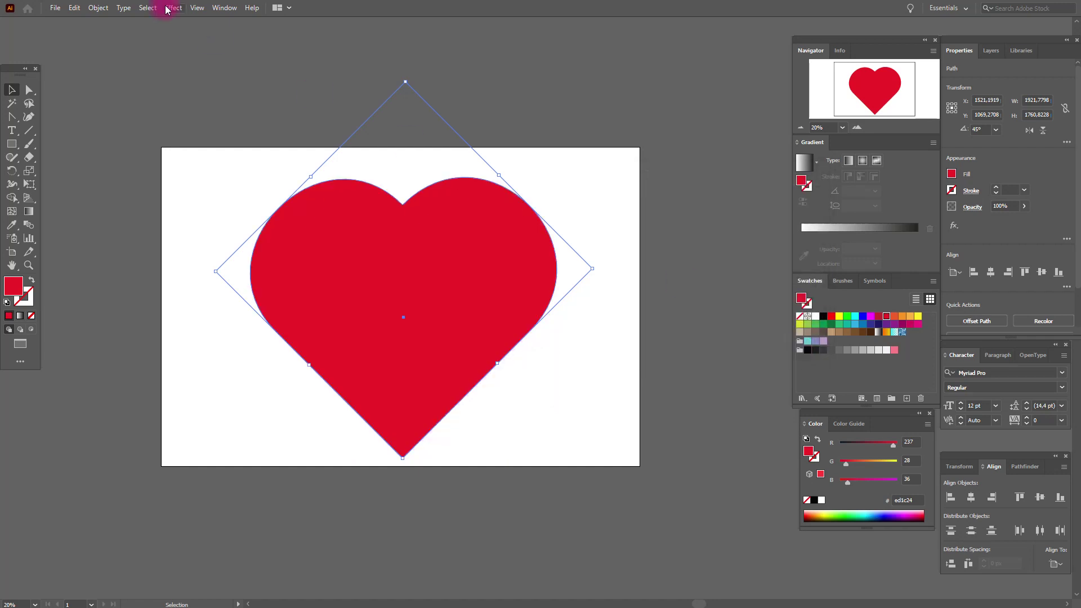
Step: Convert the heart into a gradient mesh with 4 rows and 5 columns, keeping the Flat appearance
left_click(101, 9)
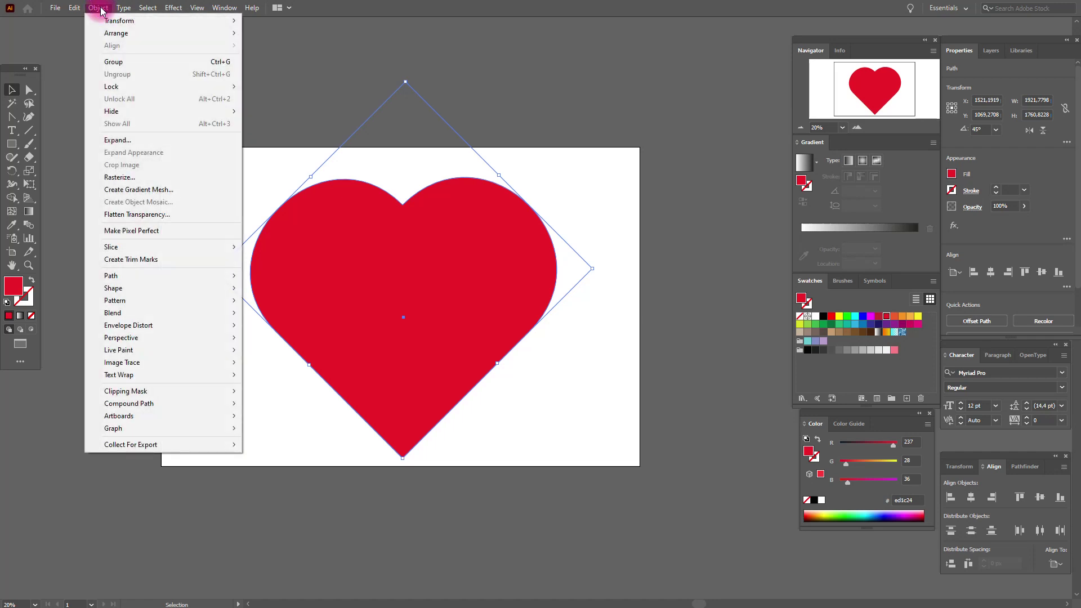
left_click(187, 190)
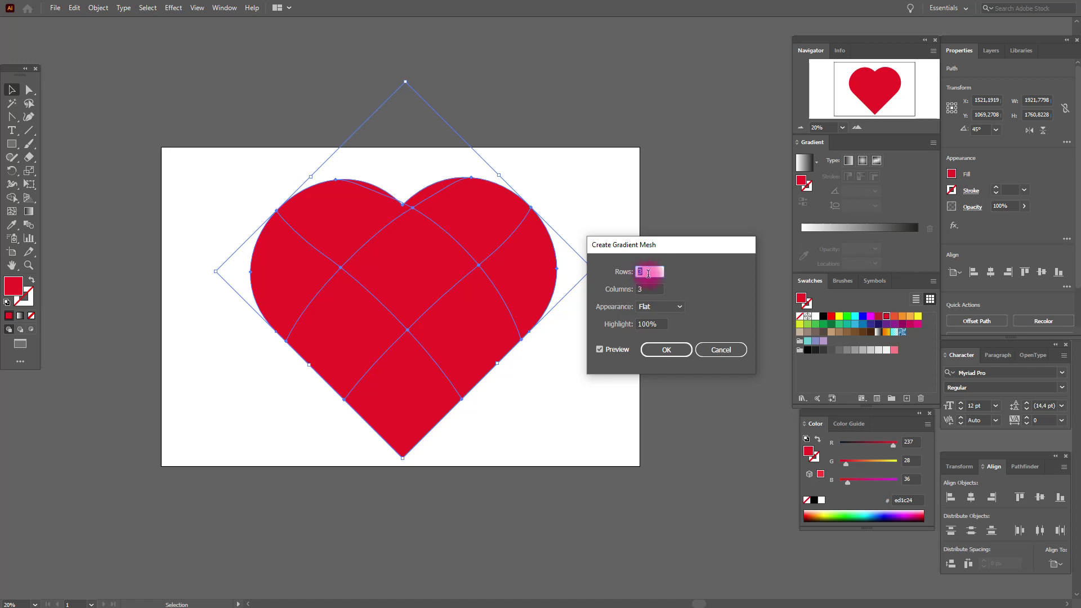
type("4")
key("Tab")
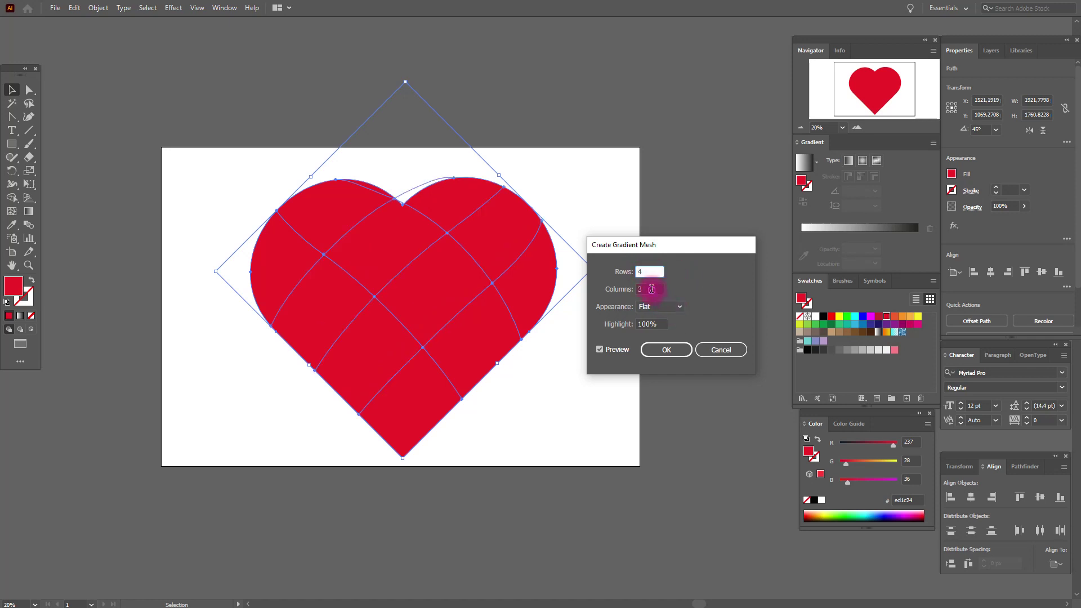
type("5")
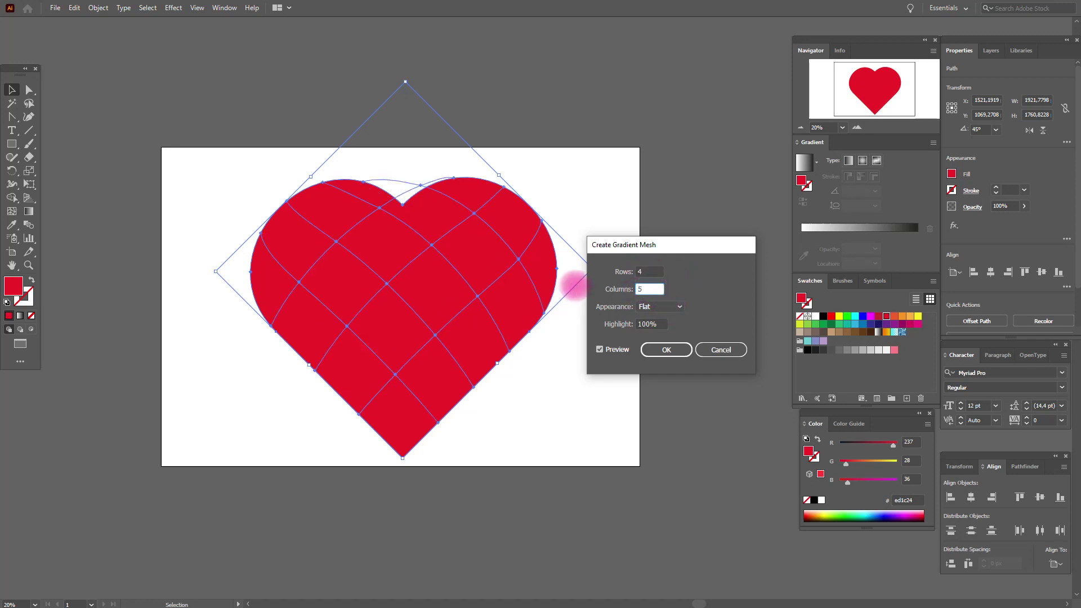
left_click(667, 349)
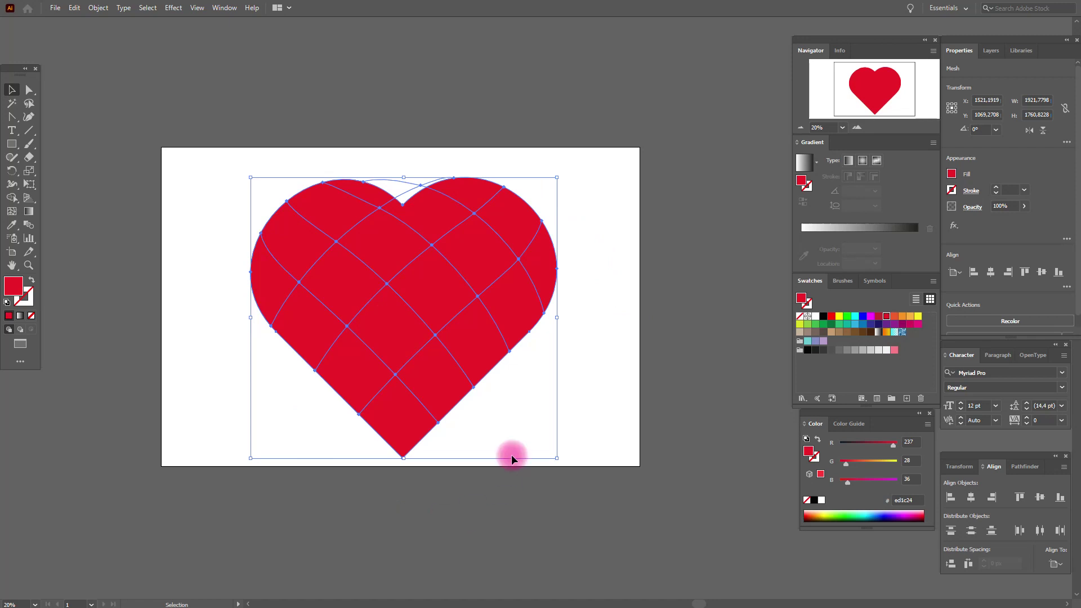
Step: Apply the pink swatch to three inner mesh points along the heart's left lobe as a highlight, leaving the heart deselected
left_click(894, 350)
left_click(336, 243)
left_click(895, 350)
left_click_drag(582, 223, 378, 213)
left_click_drag(894, 351, 417, 291)
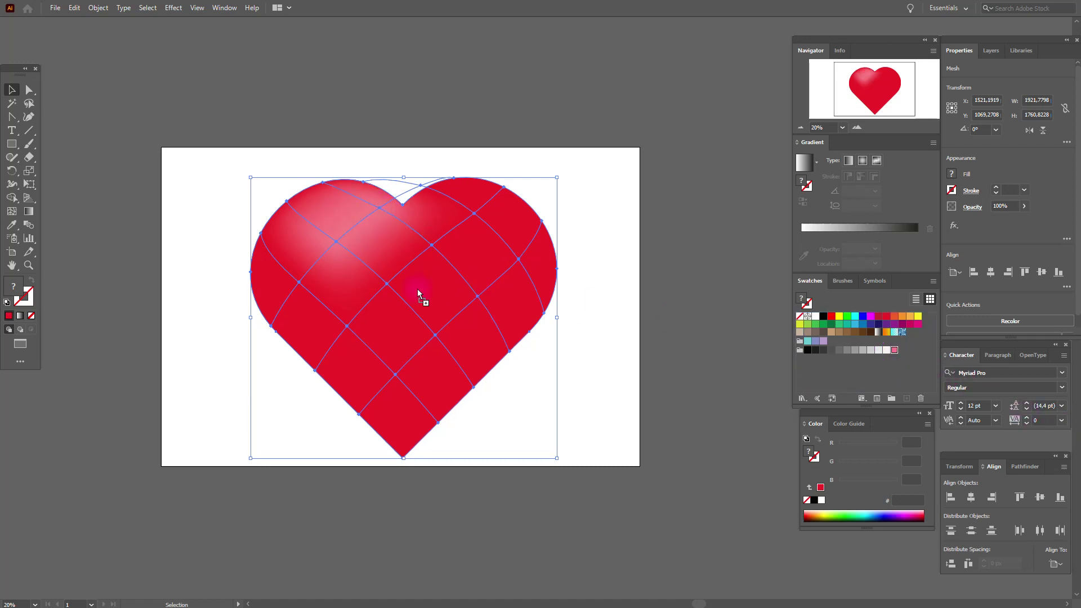
left_click_drag(306, 286, 299, 282)
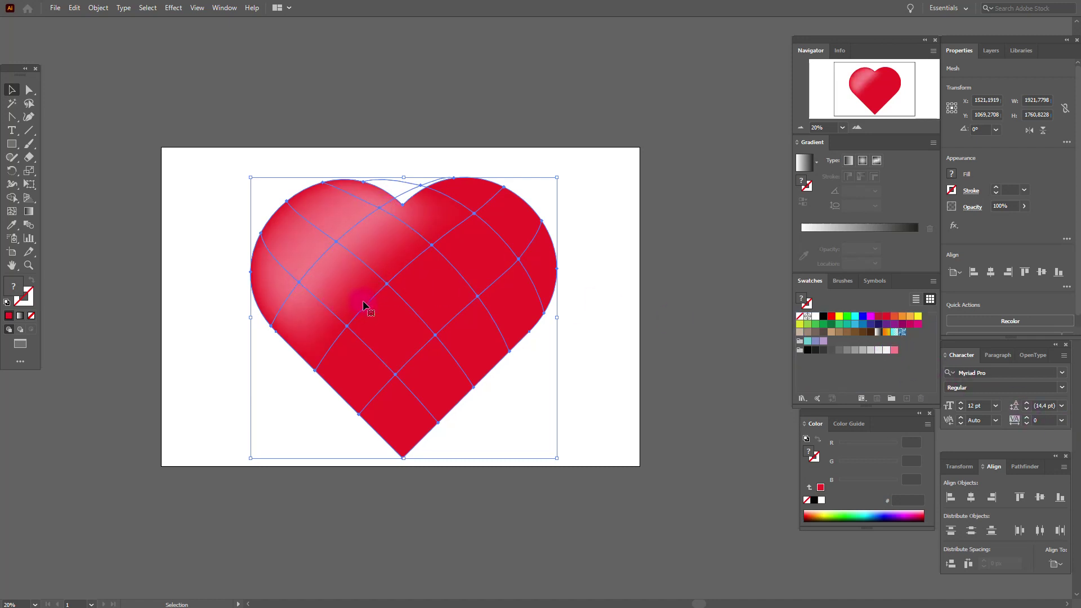
left_click(213, 162)
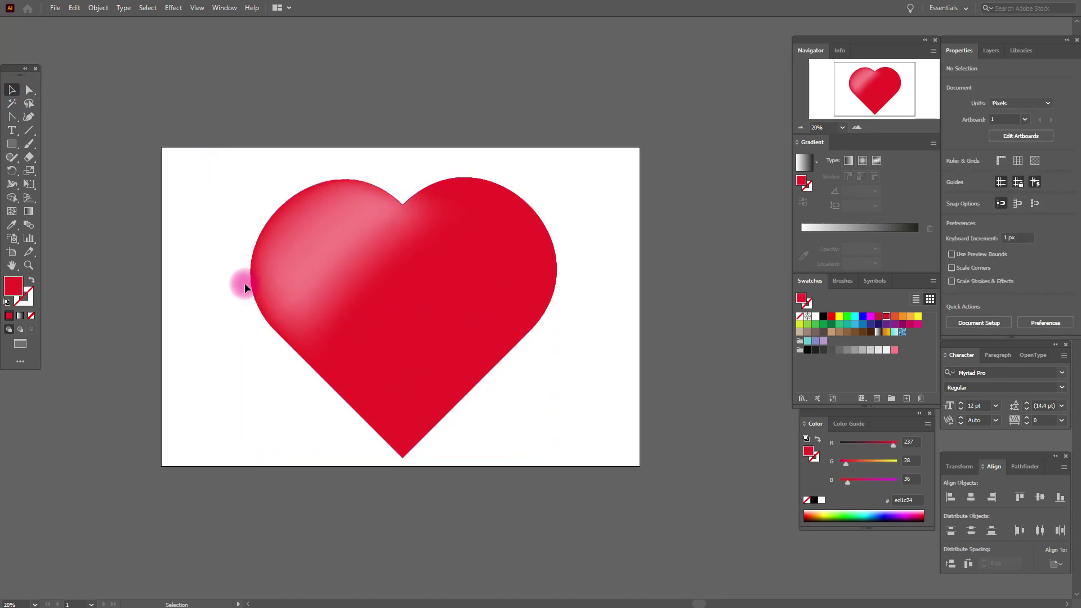
Step: Apply the pink swatch to two inner mesh points of the heart's right lobe and the one below the notch, leaving it deselected
left_click(273, 292)
left_click(247, 302)
left_click(528, 262)
left_click(528, 261)
left_click_drag(894, 350, 474, 214)
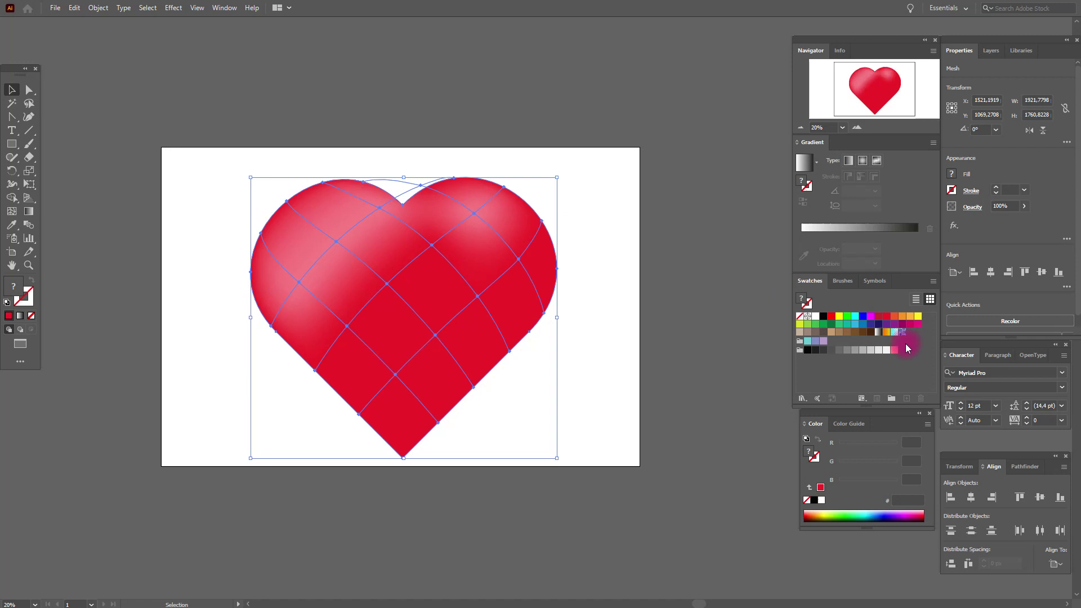
left_click_drag(897, 351, 518, 256)
left_click_drag(894, 349, 432, 246)
left_click(617, 266)
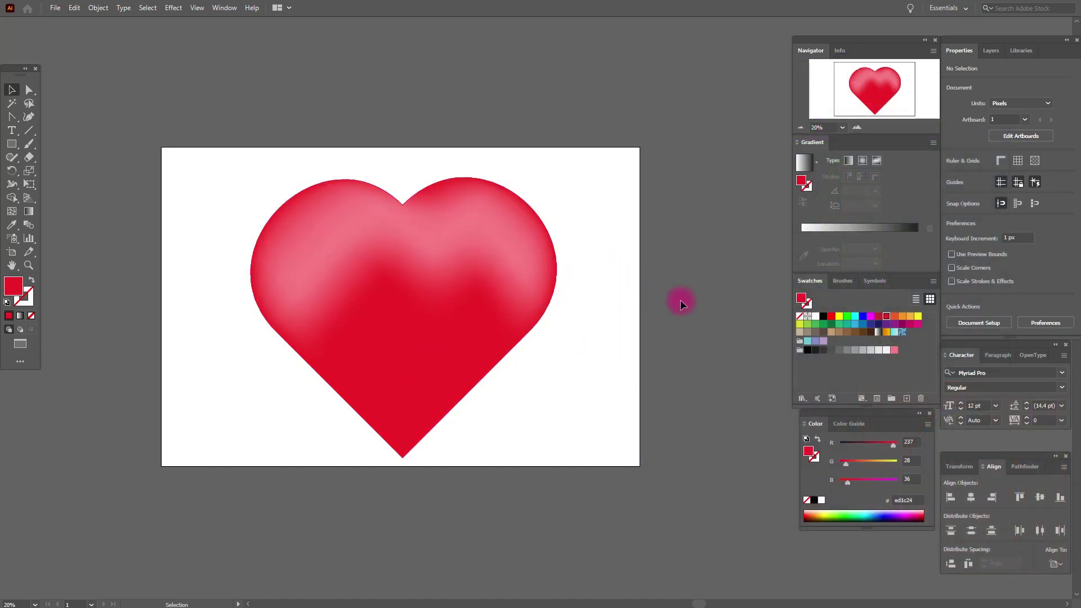
Step: Move the pink mesh point below the heart's notch upward with the Mesh tool to reshape the highlight
left_click(436, 276)
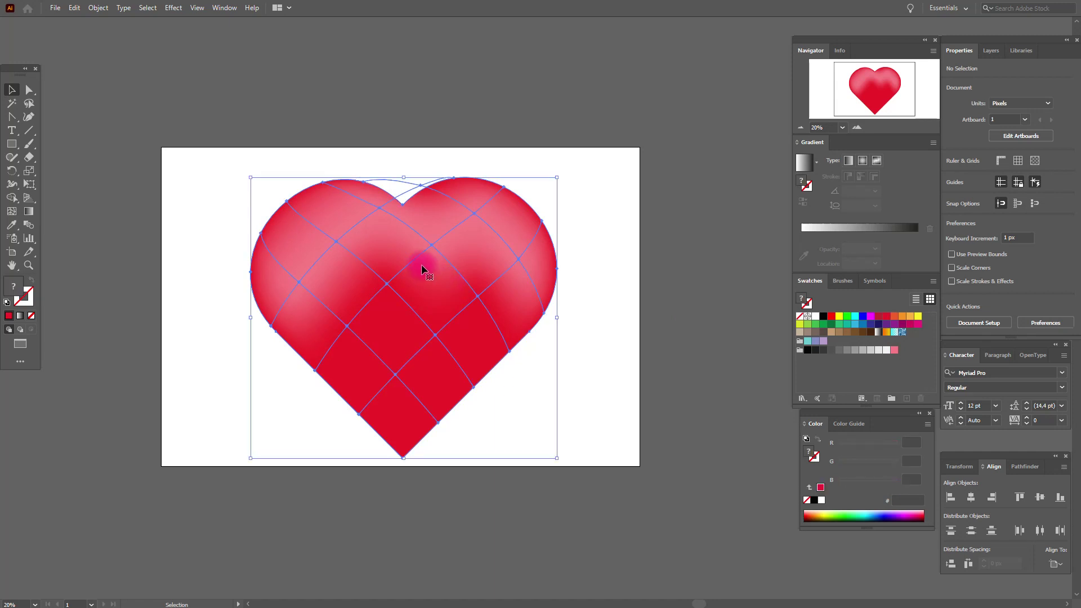
left_click(11, 211)
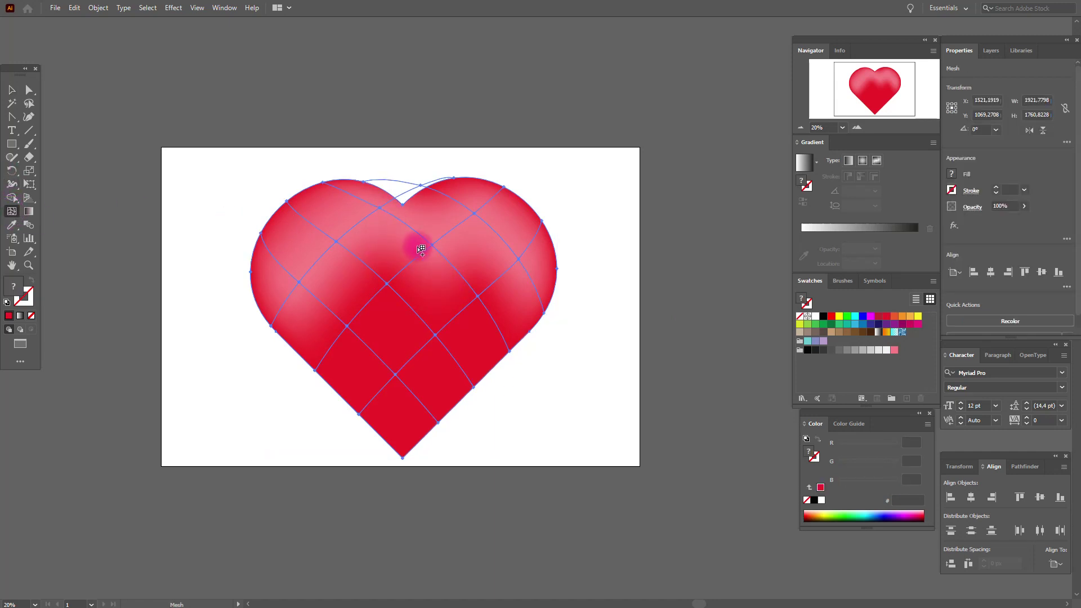
left_click_drag(438, 248, 478, 209)
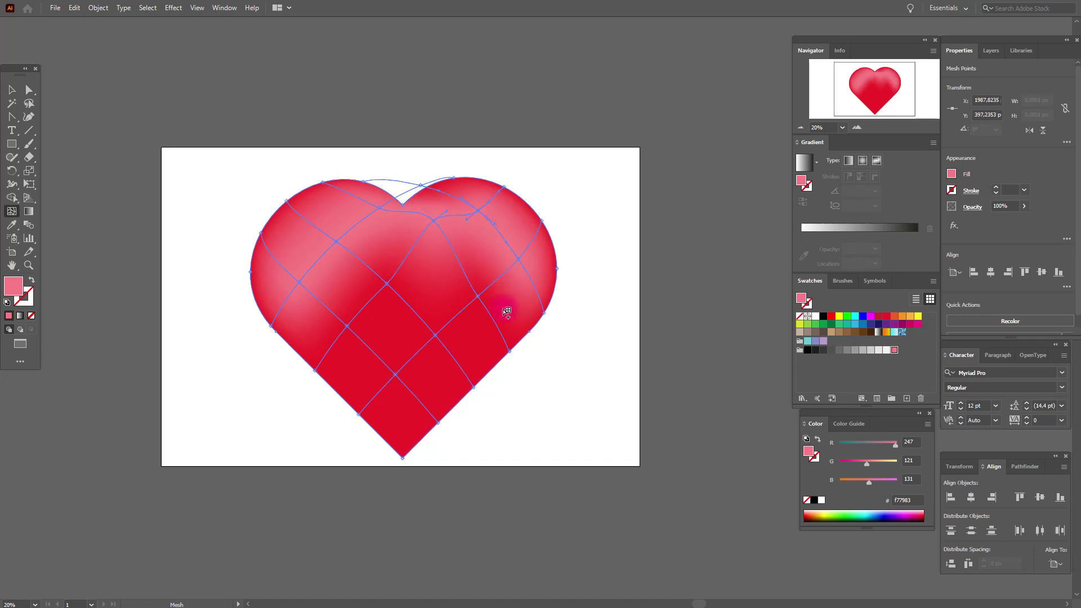
Step: Add a mesh point in the heart's lower middle and colour it with the red swatch, leaving the heart deselected
left_click(399, 338)
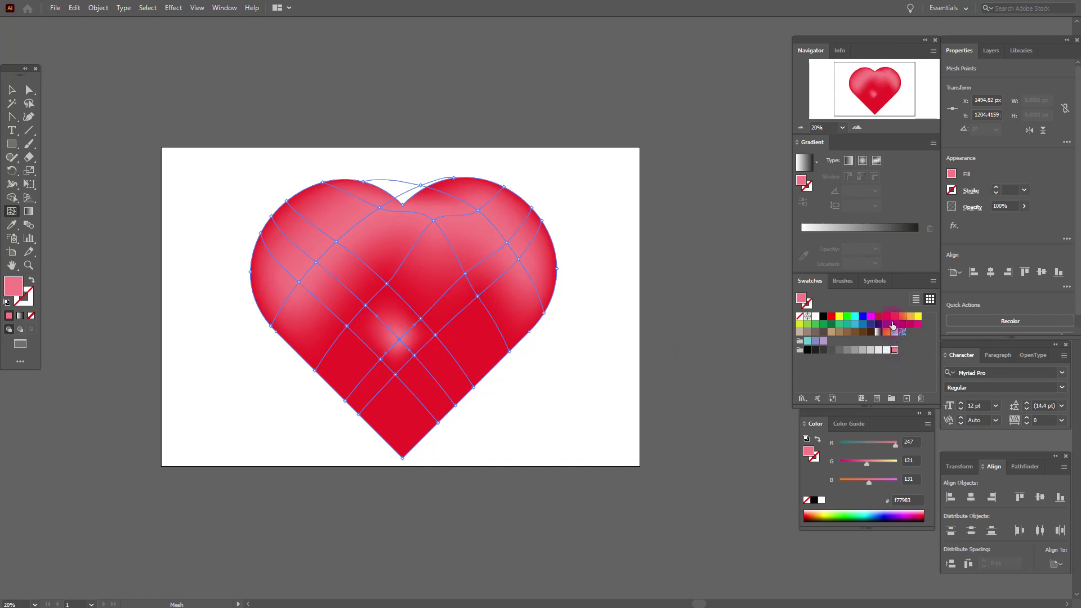
left_click_drag(885, 316, 400, 339)
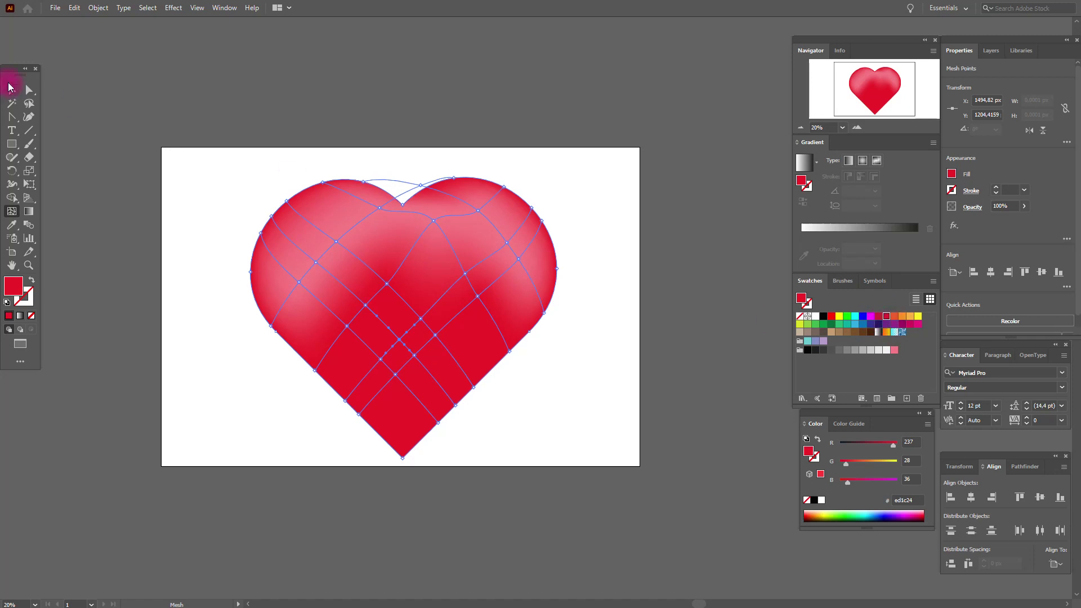
left_click(12, 90)
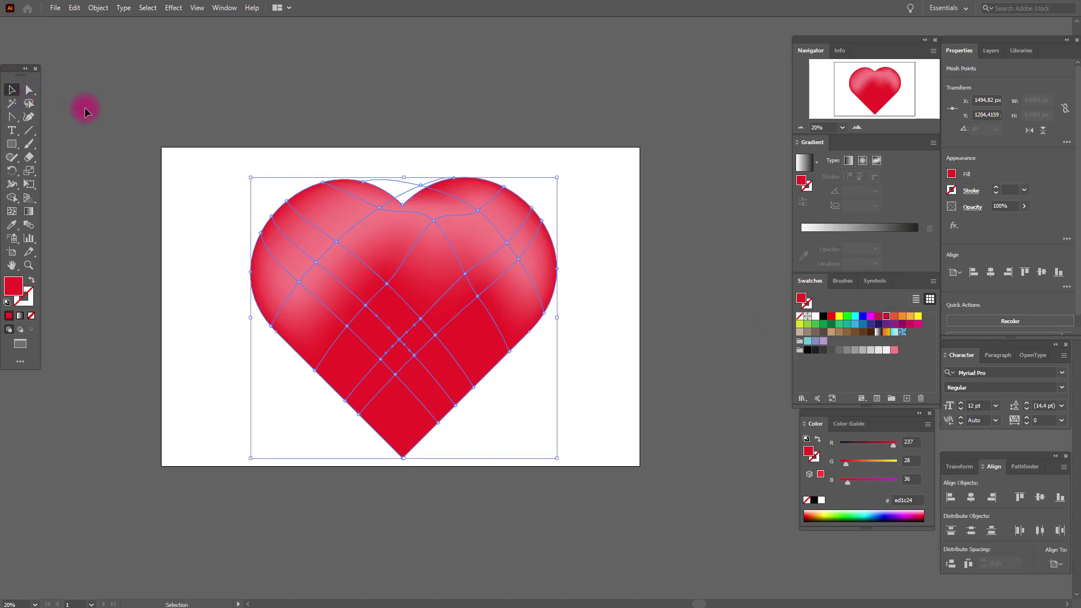
left_click(200, 147)
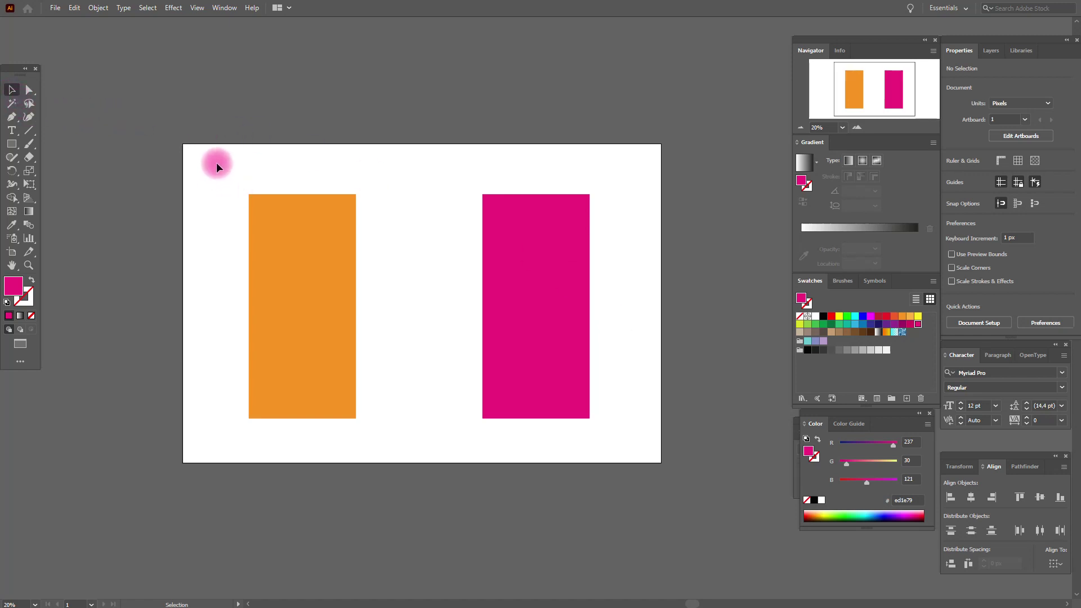
Step: Select the orange and magenta rectangles and set their blend spacing to 200 specified steps
left_click_drag(227, 175, 601, 426)
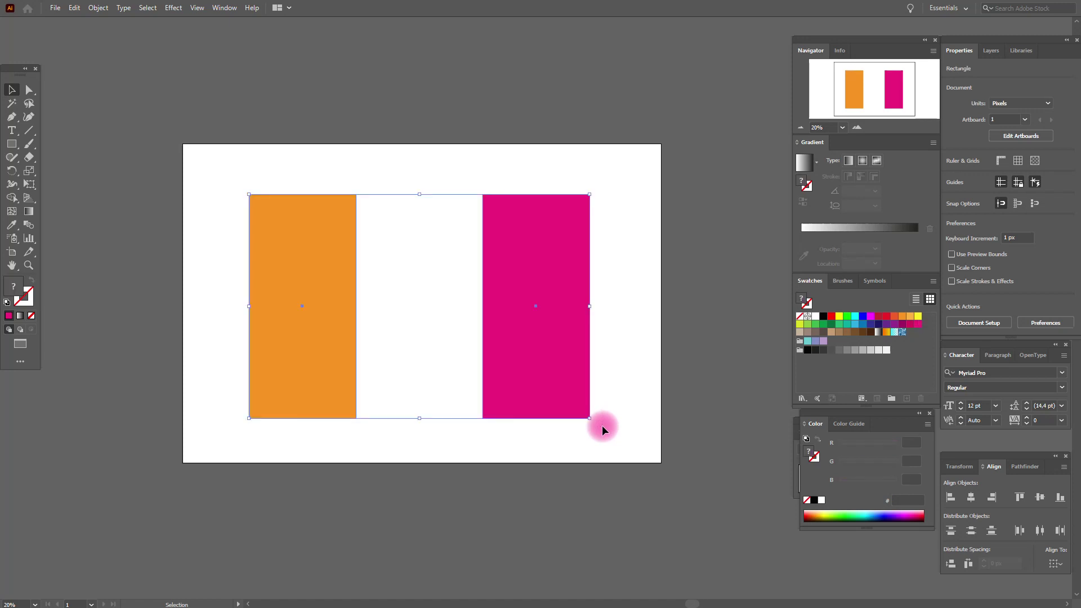
left_click(98, 7)
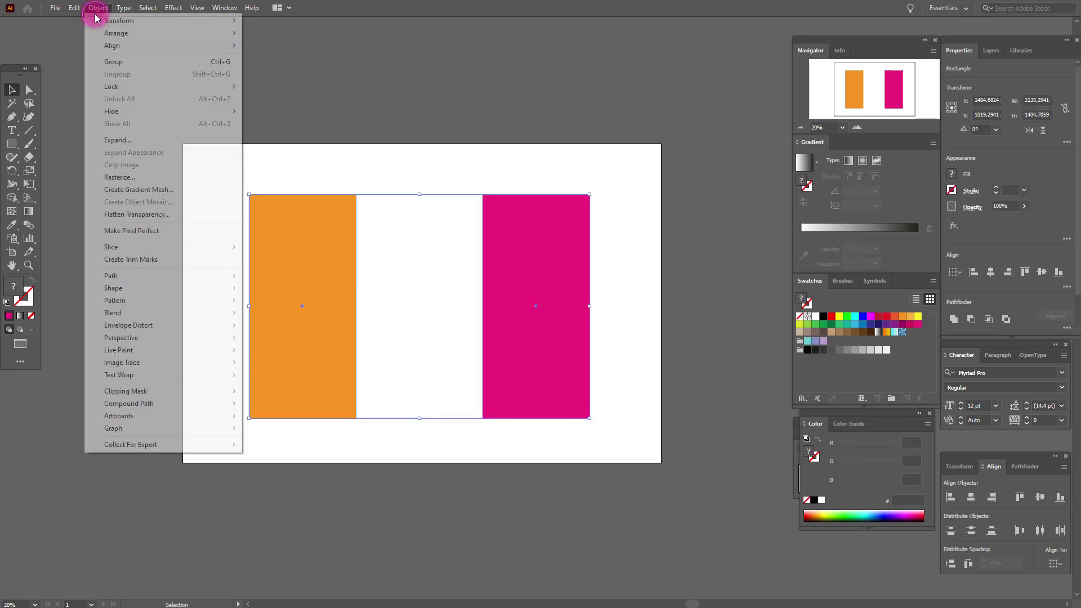
mouse_move(168, 312)
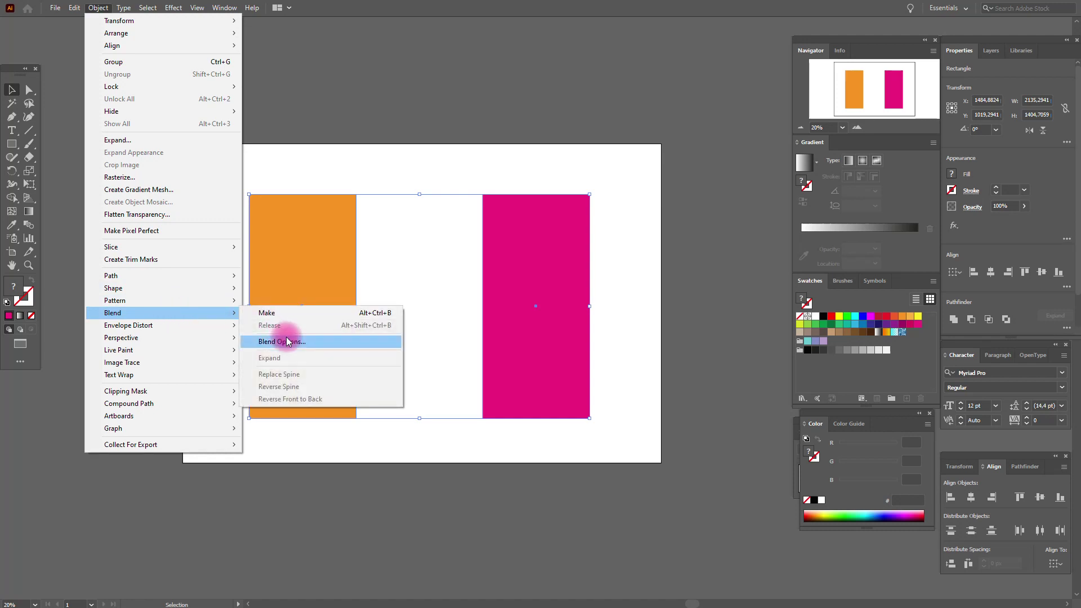
left_click(287, 342)
left_click(648, 270)
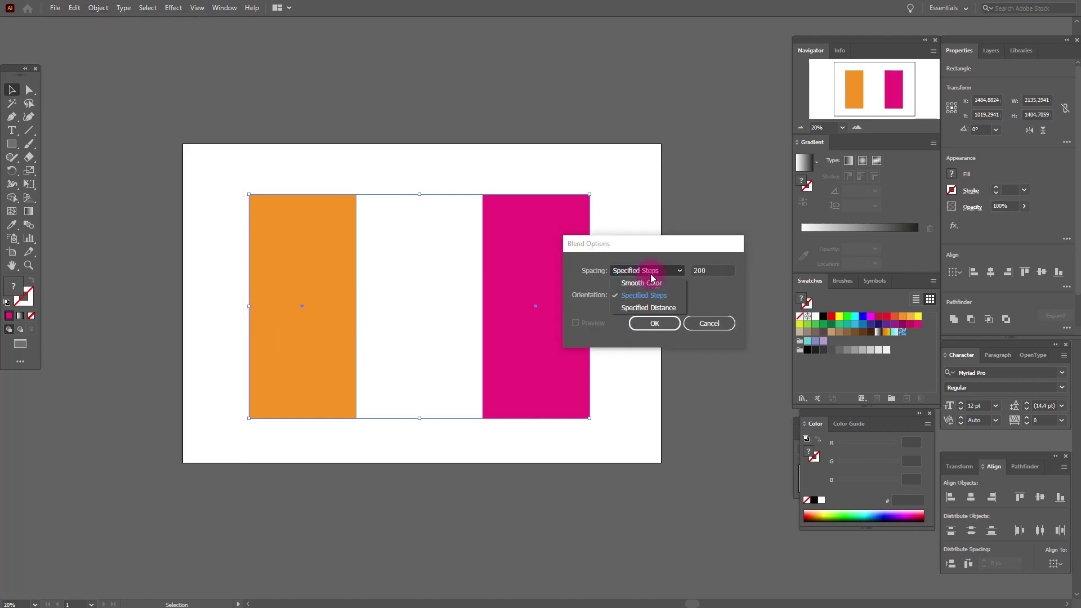
left_click(659, 296)
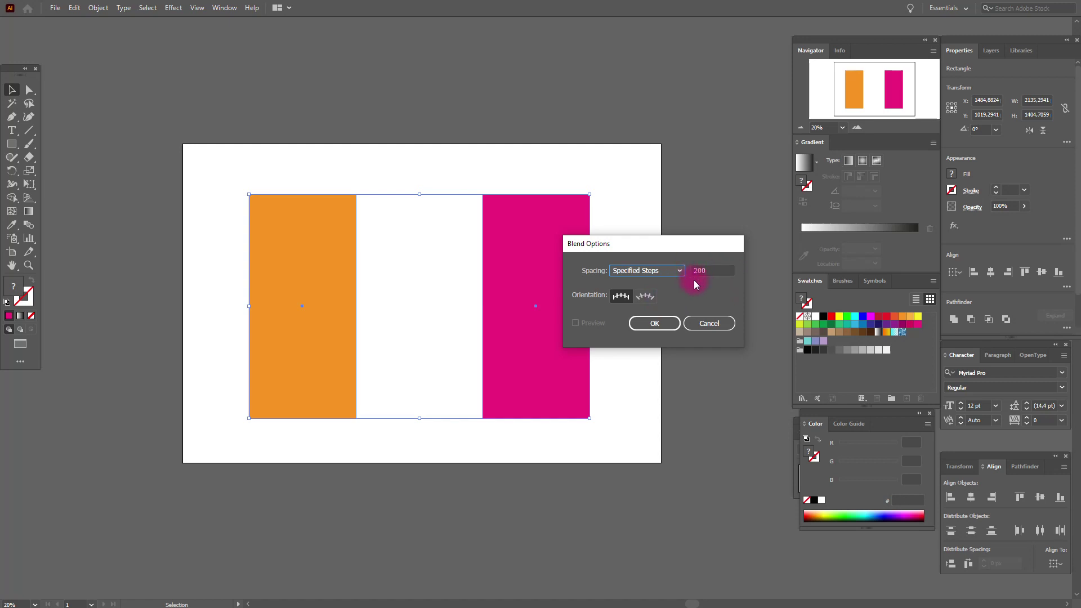
left_click(657, 323)
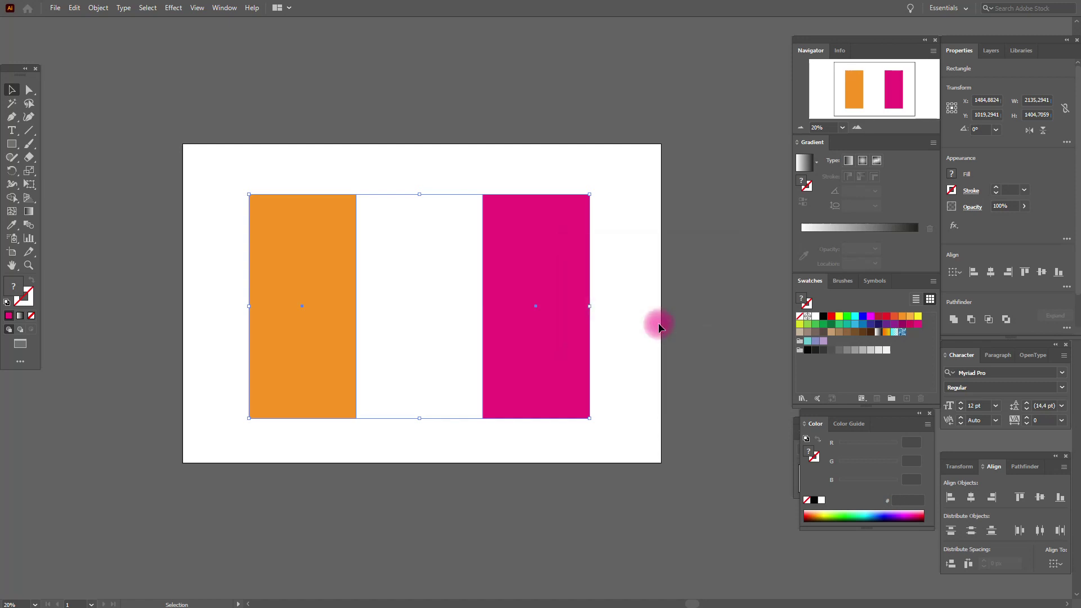
Step: Make a blend between the orange and magenta rectangles
left_click(100, 7)
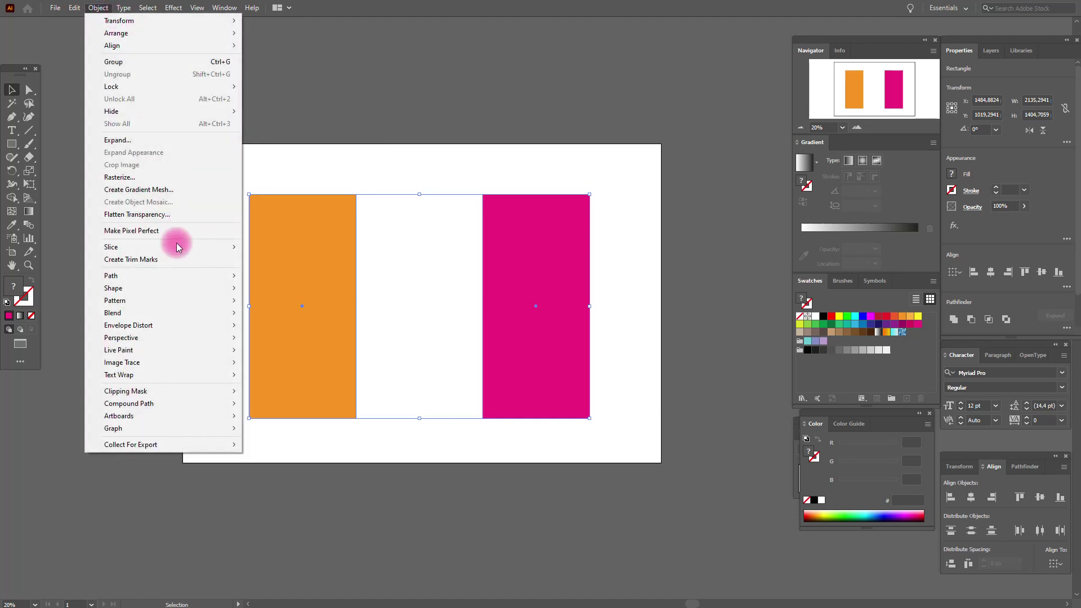
mouse_move(186, 314)
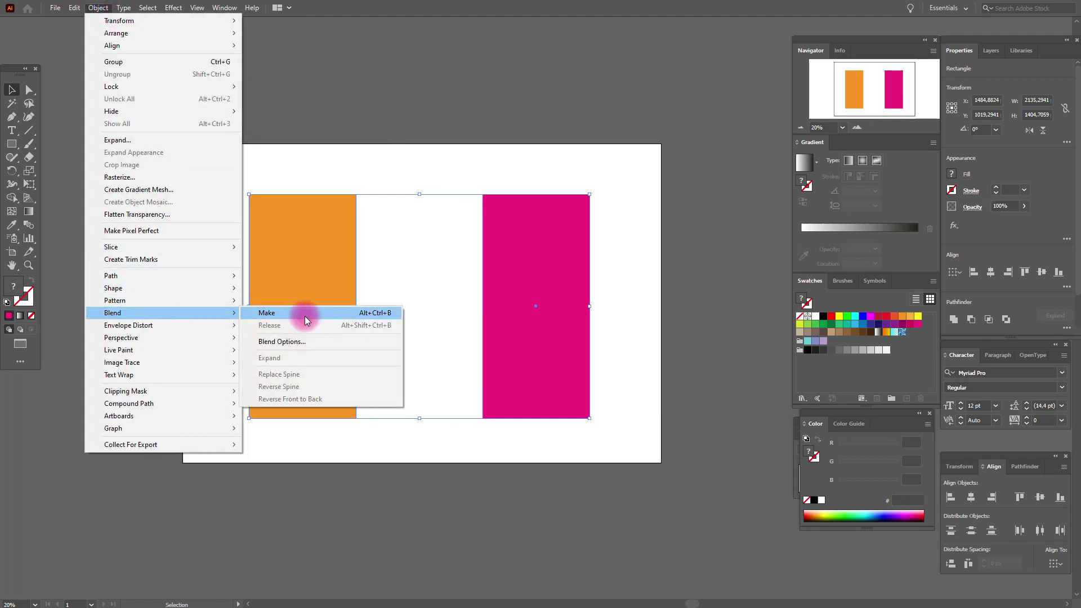
left_click(305, 316)
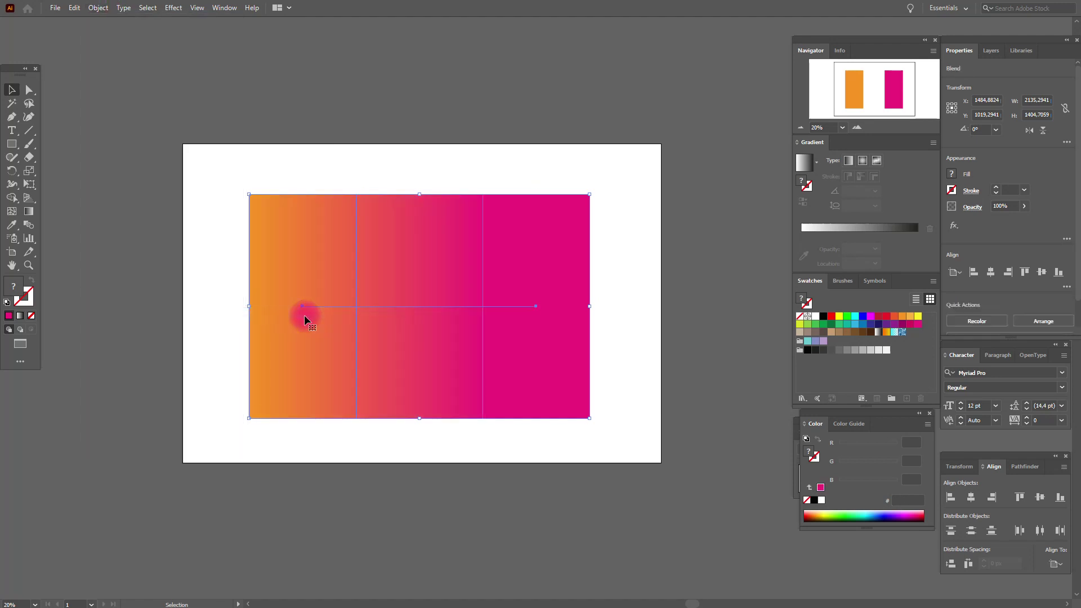
Step: Recolour the blend's orange end rectangle with the RGB Green swatch using the Direct Selection tool
left_click(643, 308)
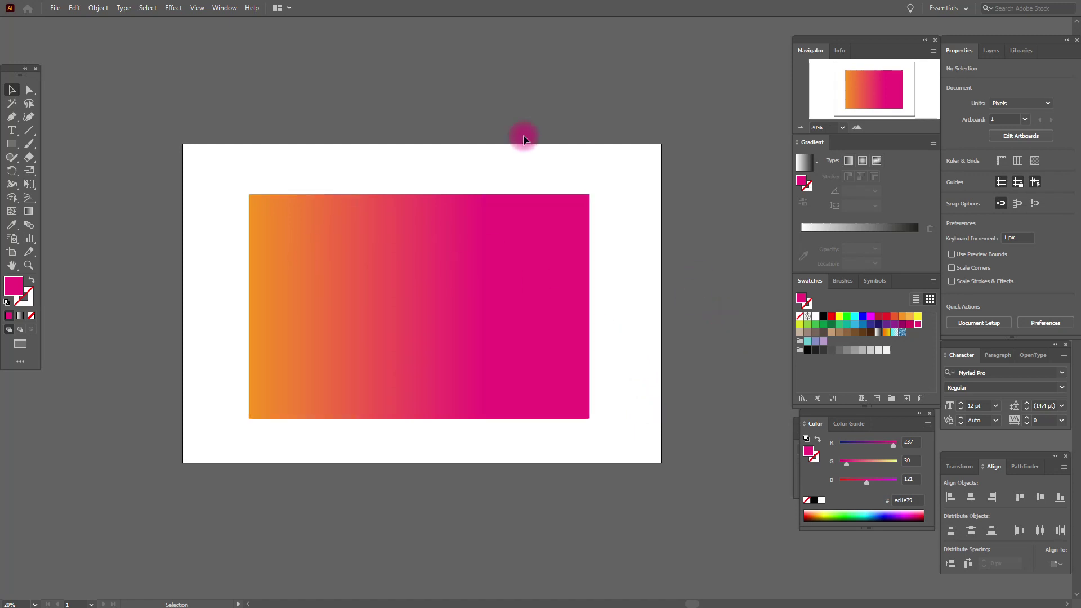
left_click(29, 90)
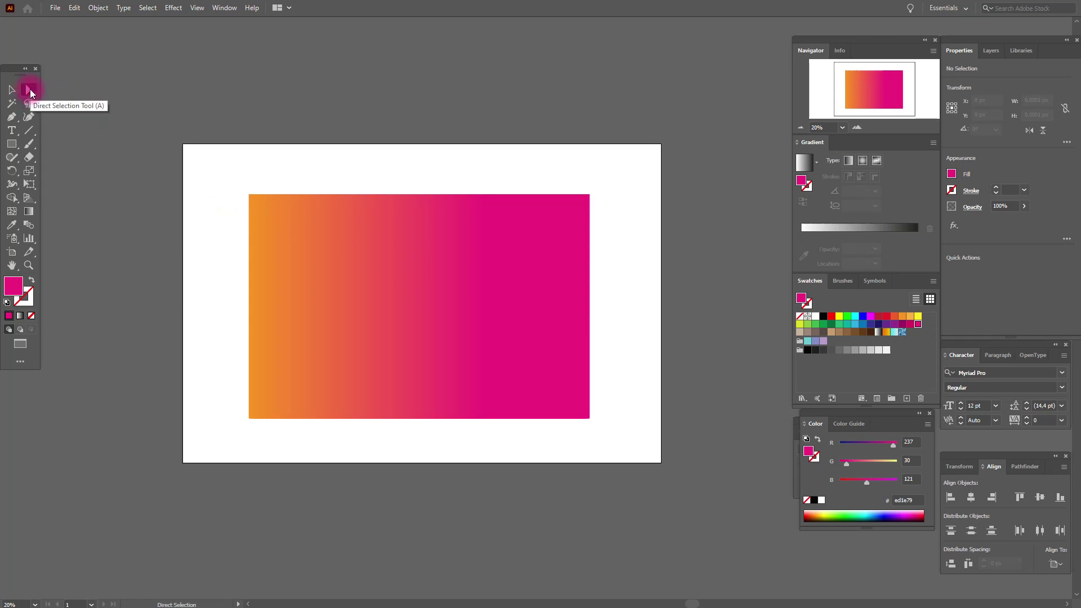
left_click(307, 285)
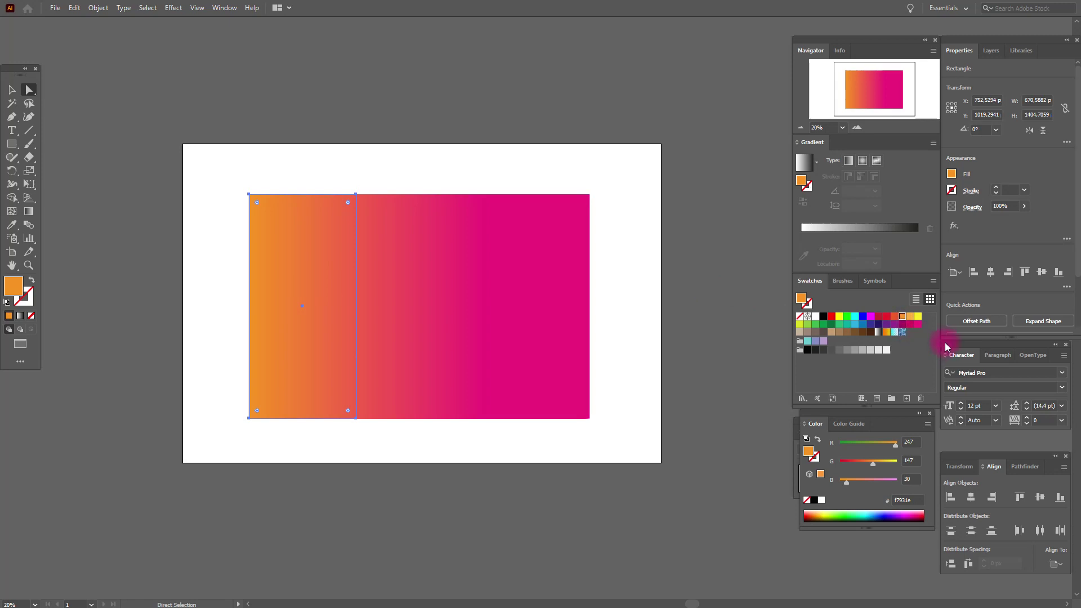
left_click(846, 315)
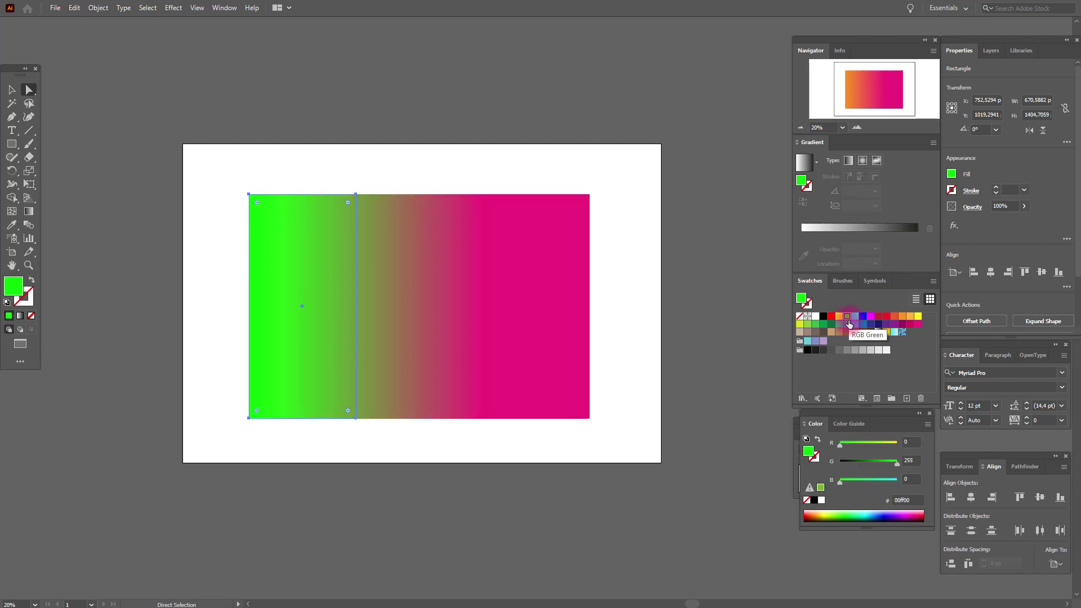
Step: Recolour the blend's magenta end rectangle, trying cyan and light green before settling on black
left_click(578, 302)
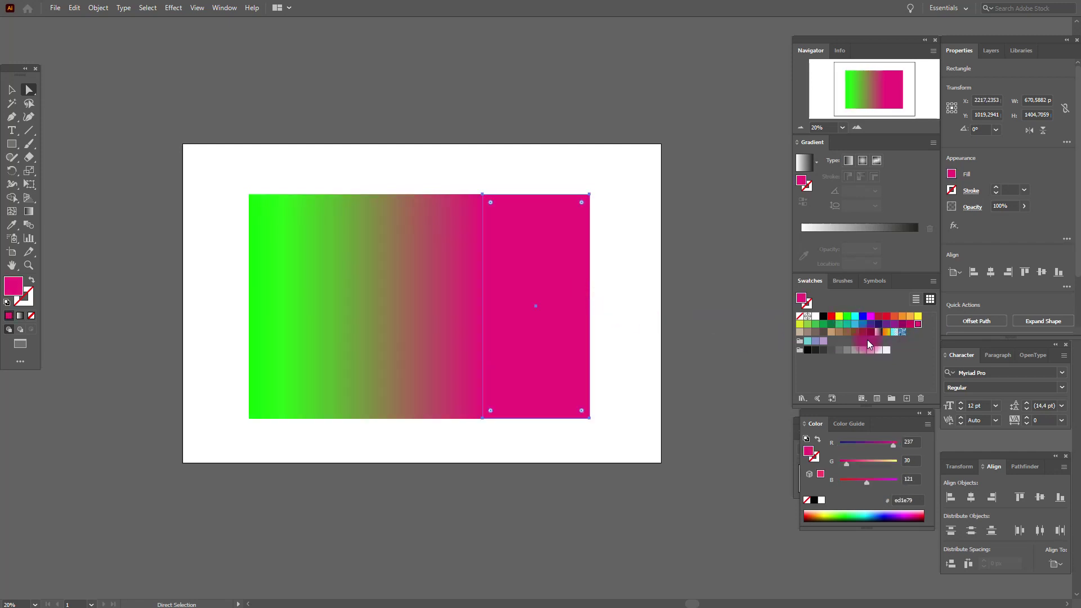
left_click(855, 317)
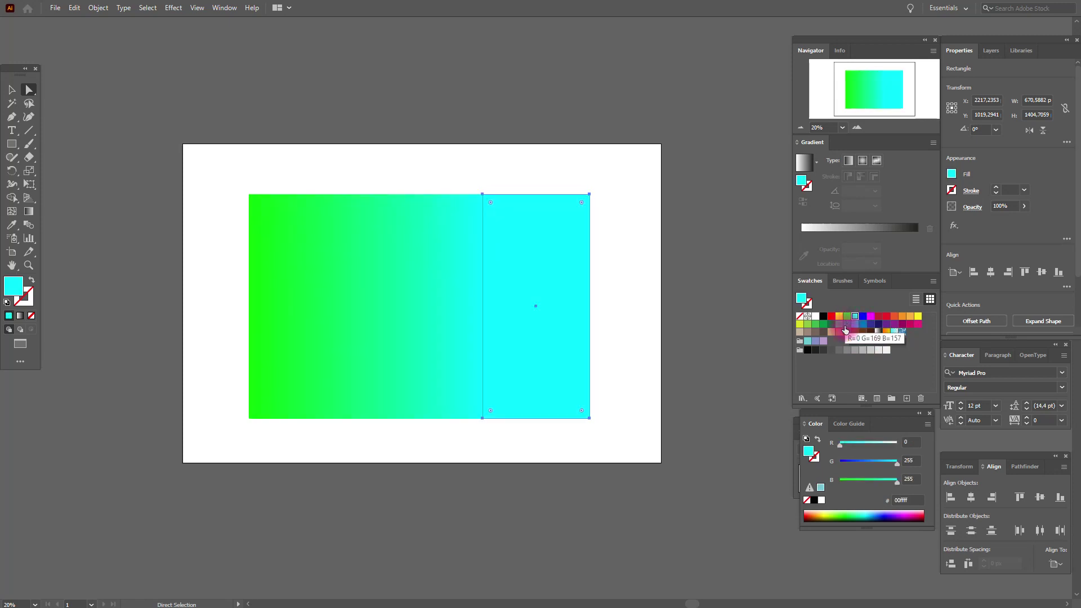
left_click(807, 325)
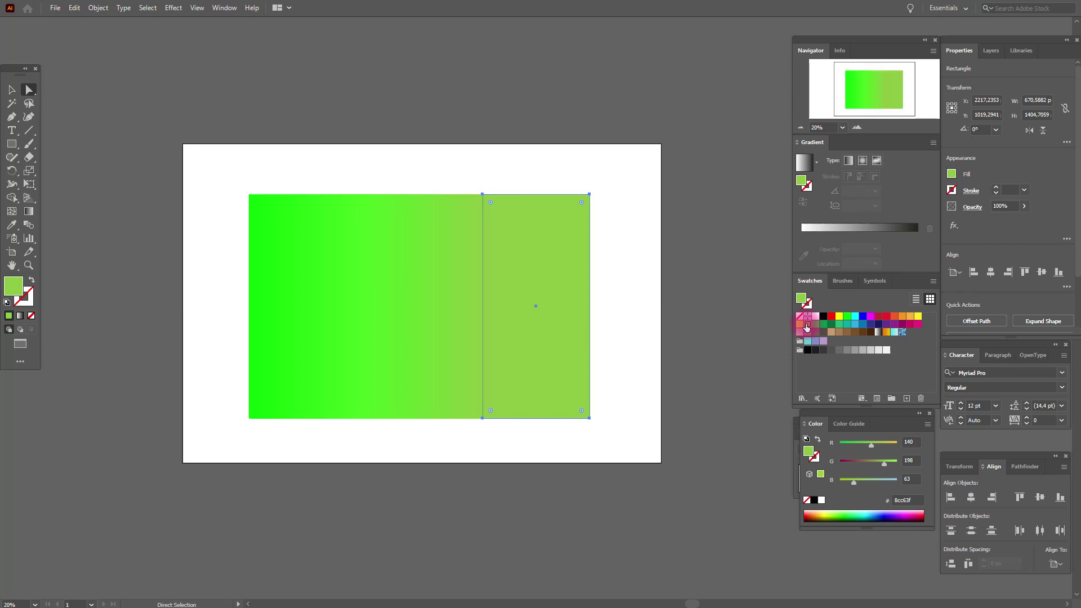
left_click(823, 318)
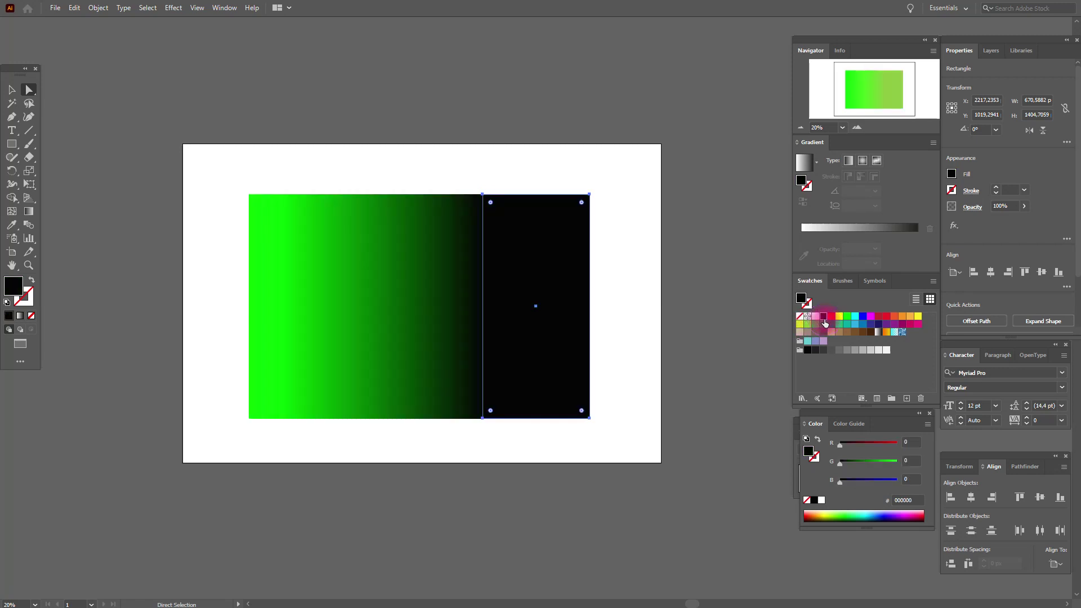
Step: Recolour the blend's green end rectangle dark grey (333333) and leave the blend deselected
left_click(295, 302)
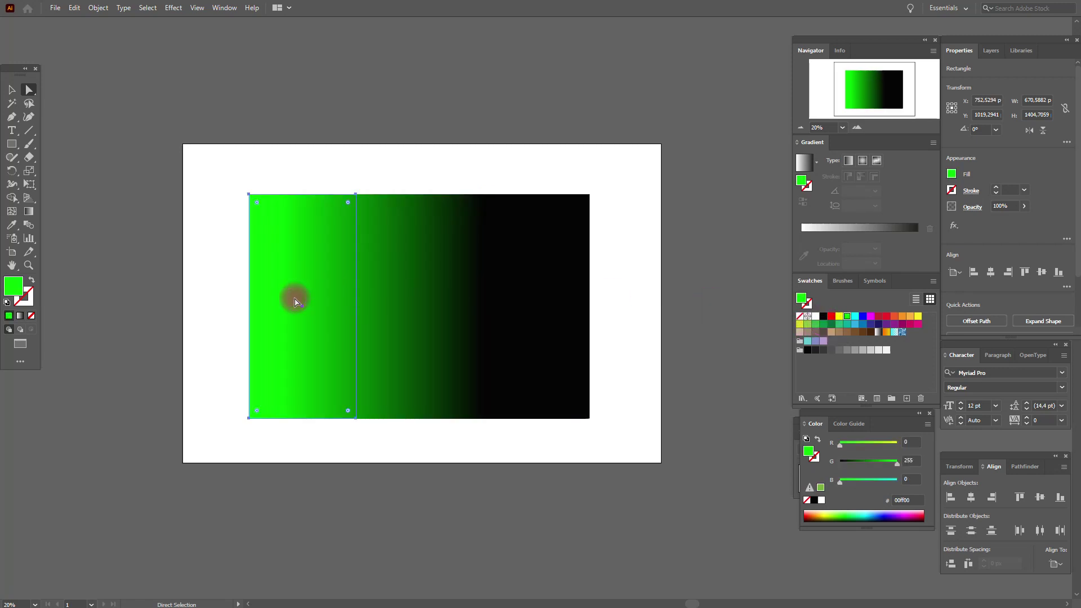
left_click(820, 350)
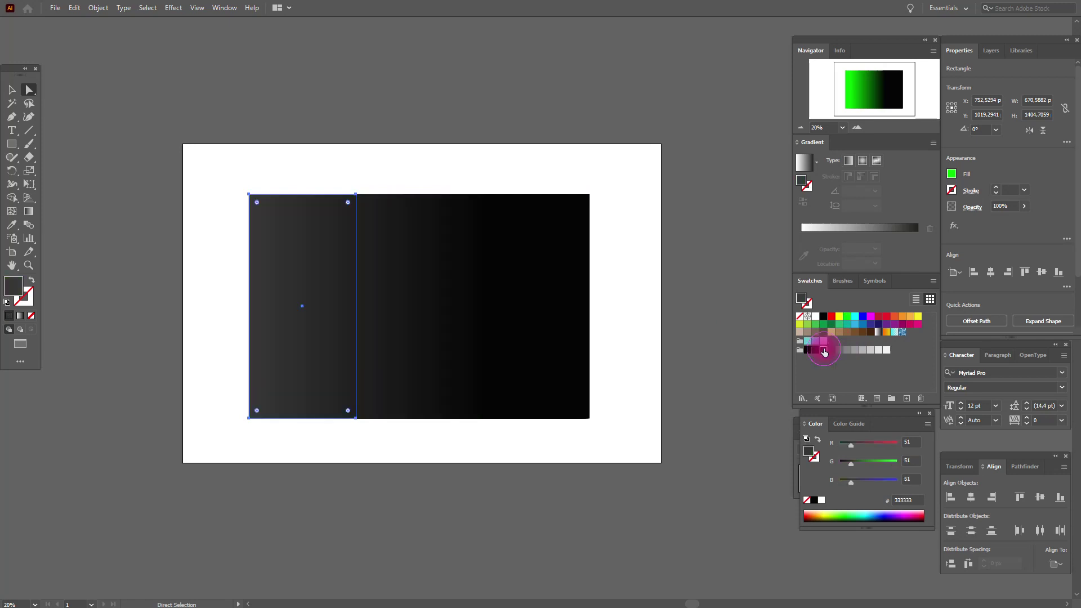
left_click(631, 321)
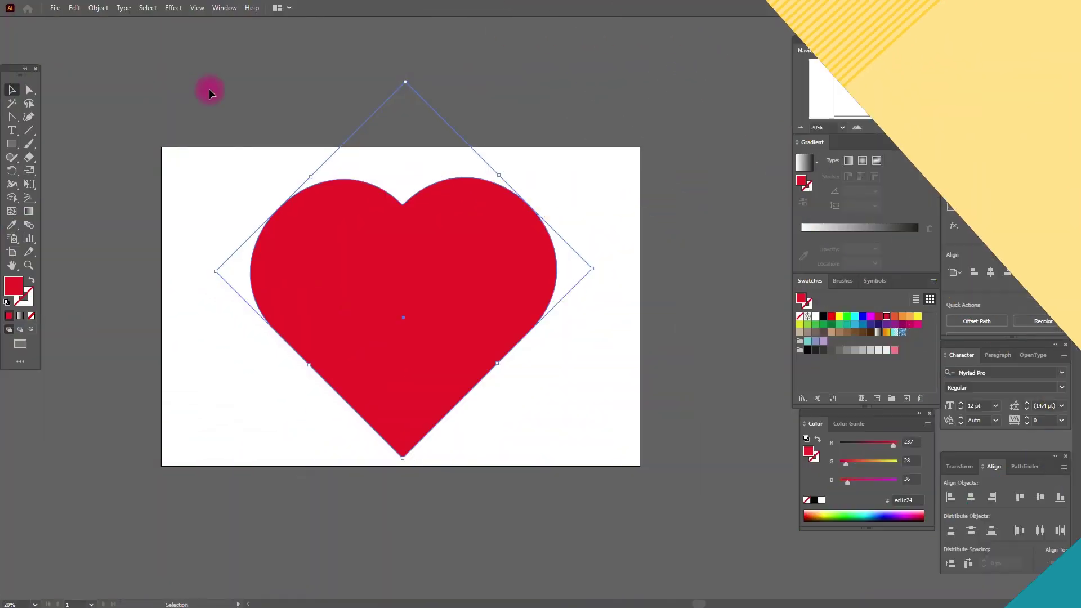
Step: Offset the red heart's path by -30 px, fill the new inner heart with RGB Green and deselect it
left_click(99, 8)
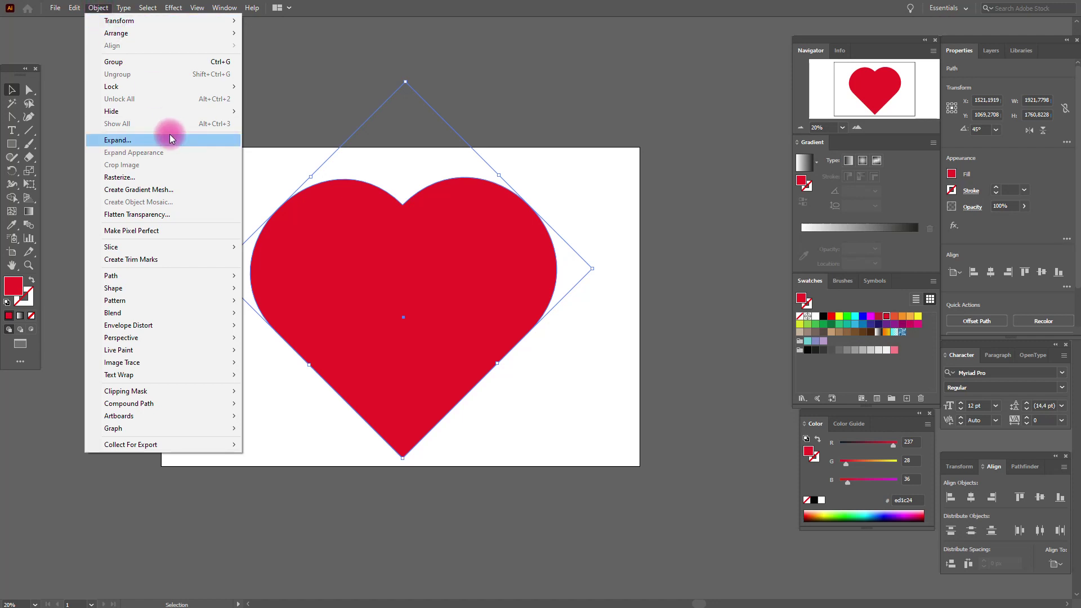
mouse_move(174, 275)
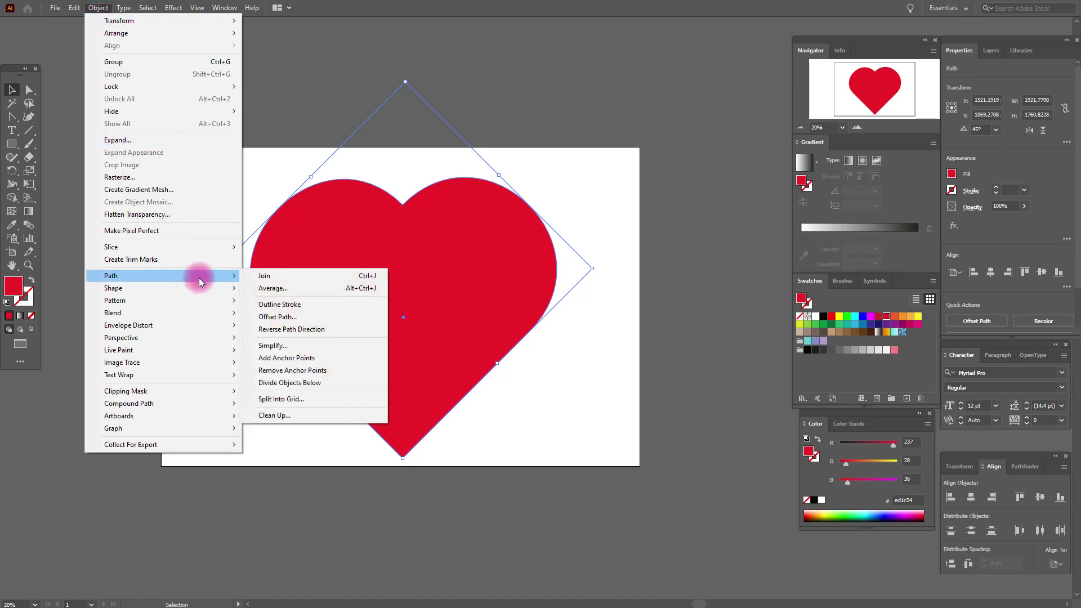
left_click(290, 317)
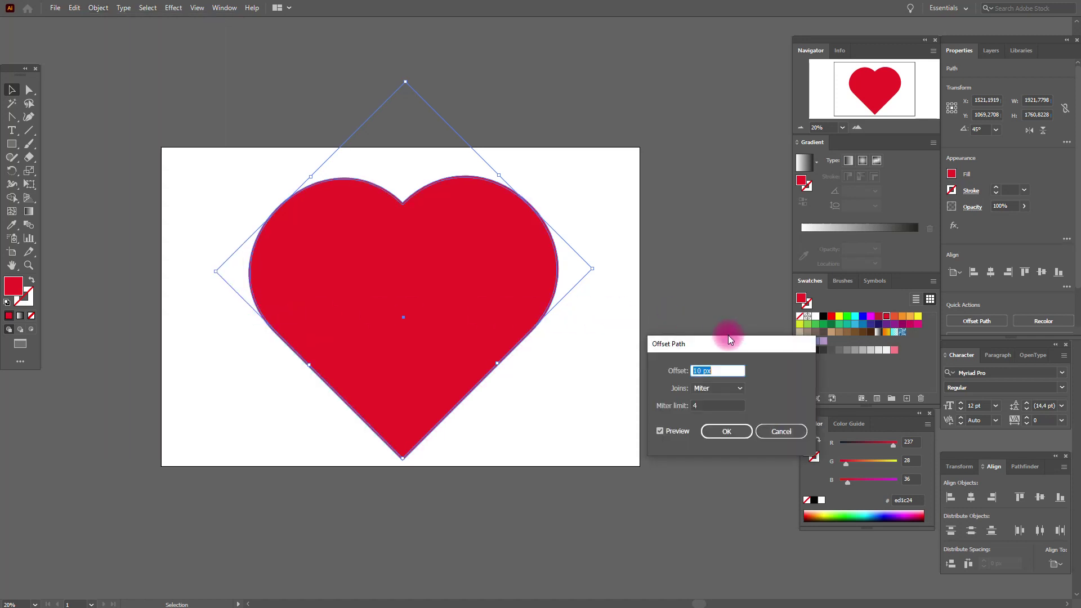
type("-30")
left_click(675, 433)
left_click(676, 434)
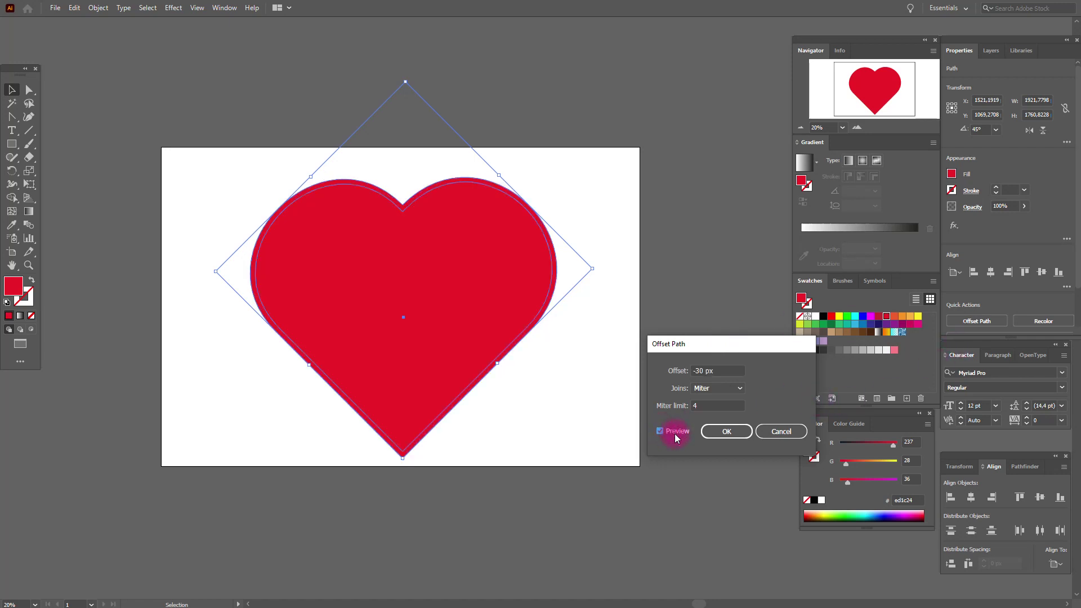
left_click(724, 431)
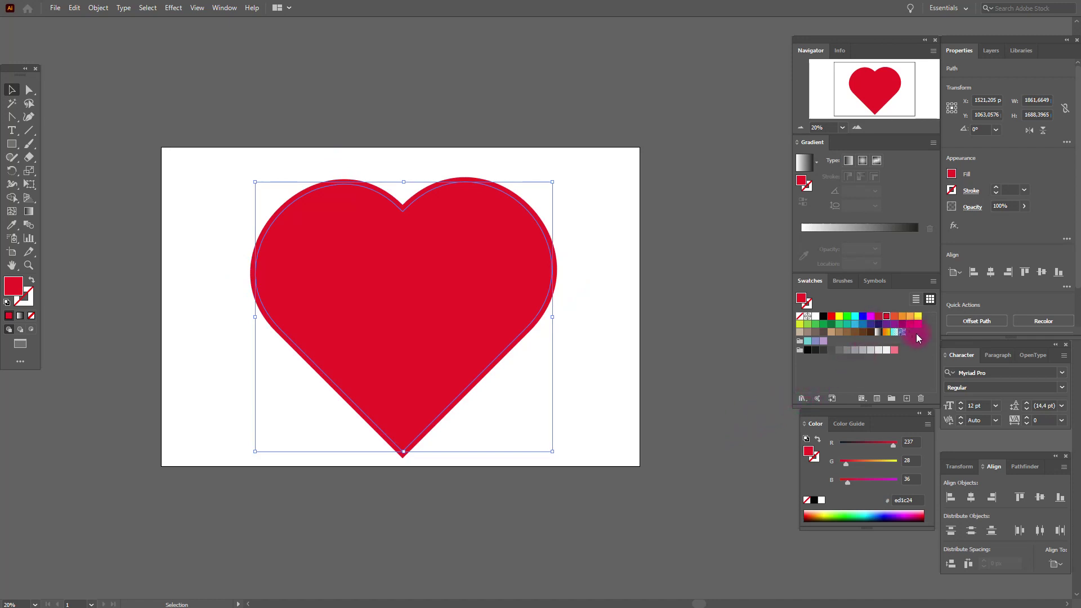
left_click(847, 317)
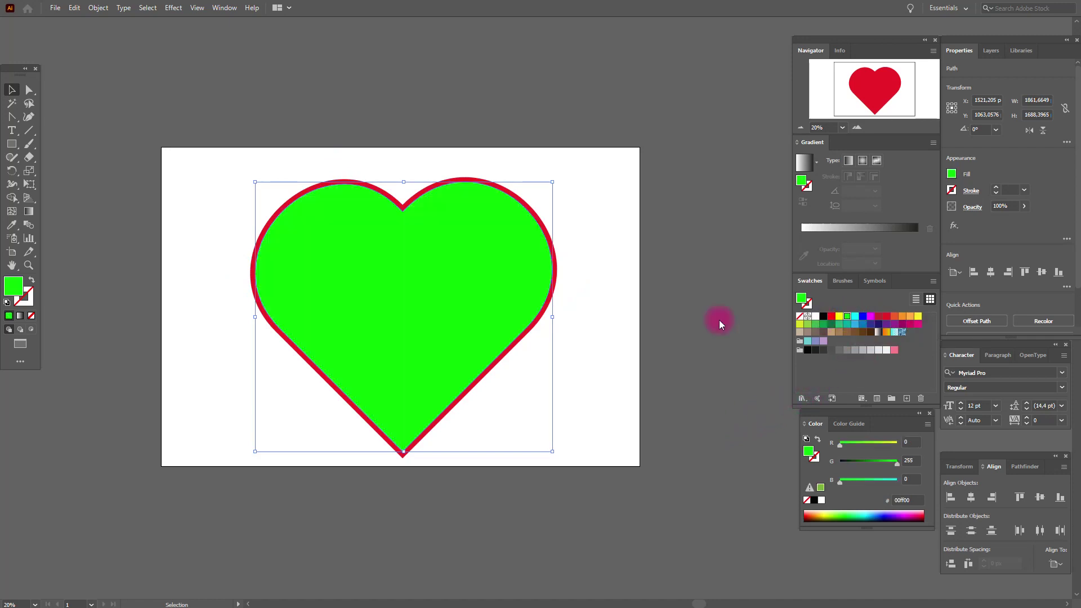
left_click(647, 319)
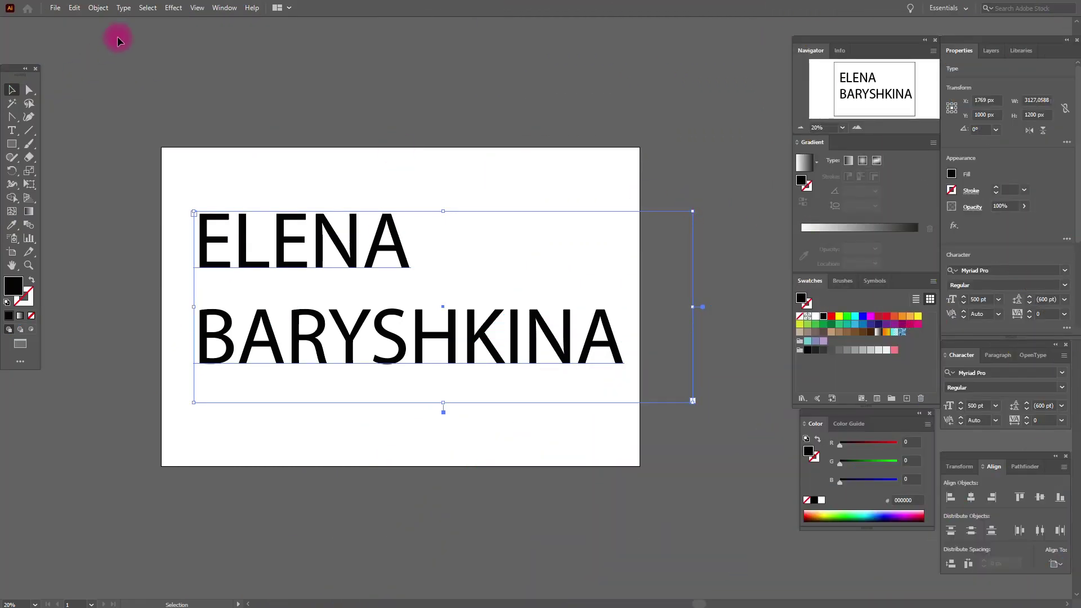
Step: Examine the type commands and available fonts for the two-line text, leaving the text deselected
left_click(124, 9)
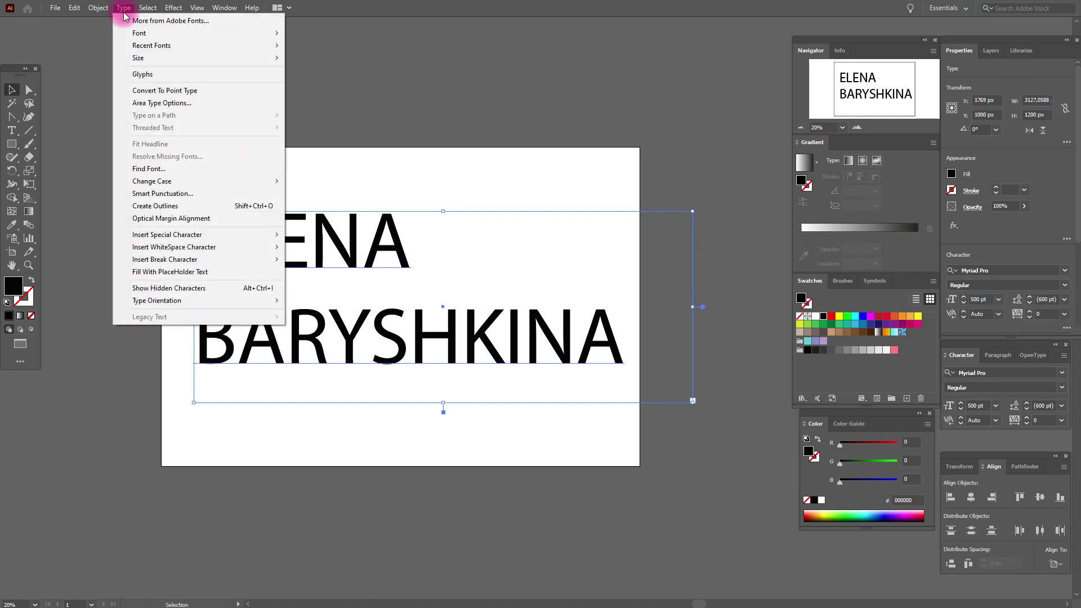
mouse_move(141, 34)
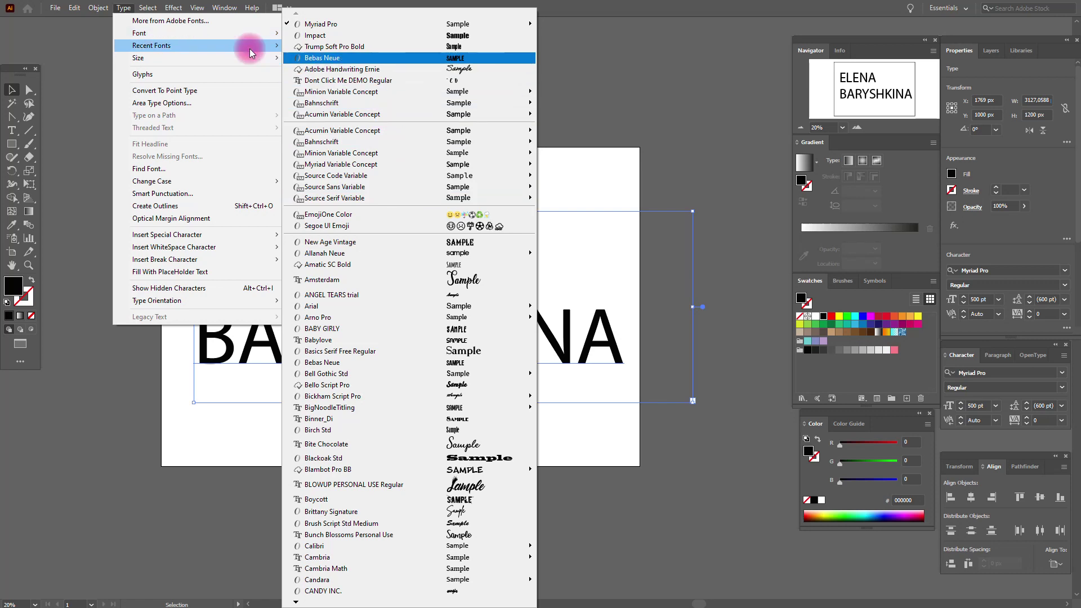
mouse_move(249, 50)
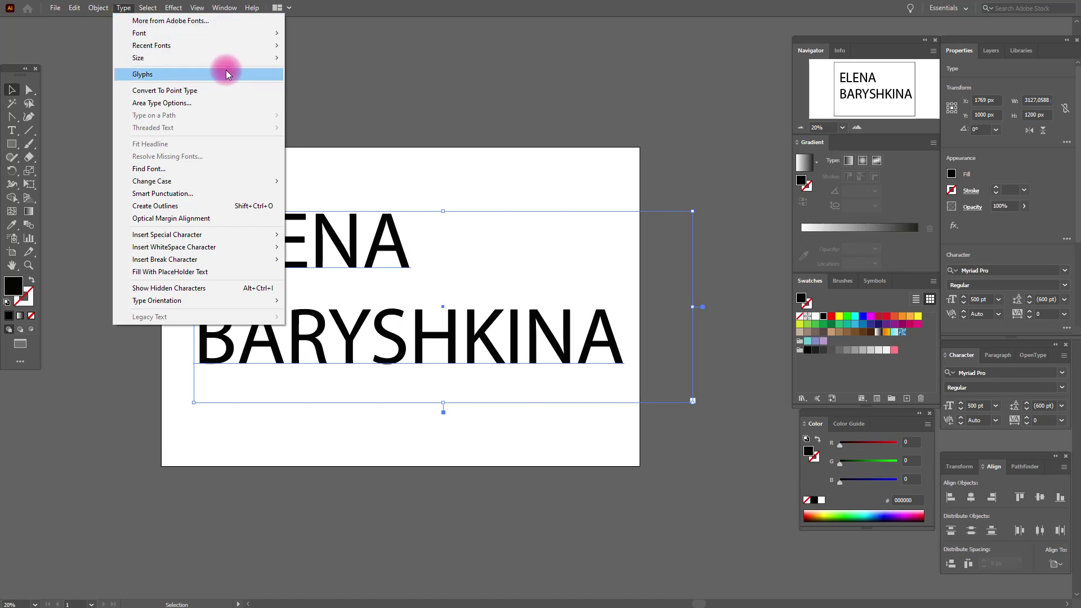
left_click(412, 178)
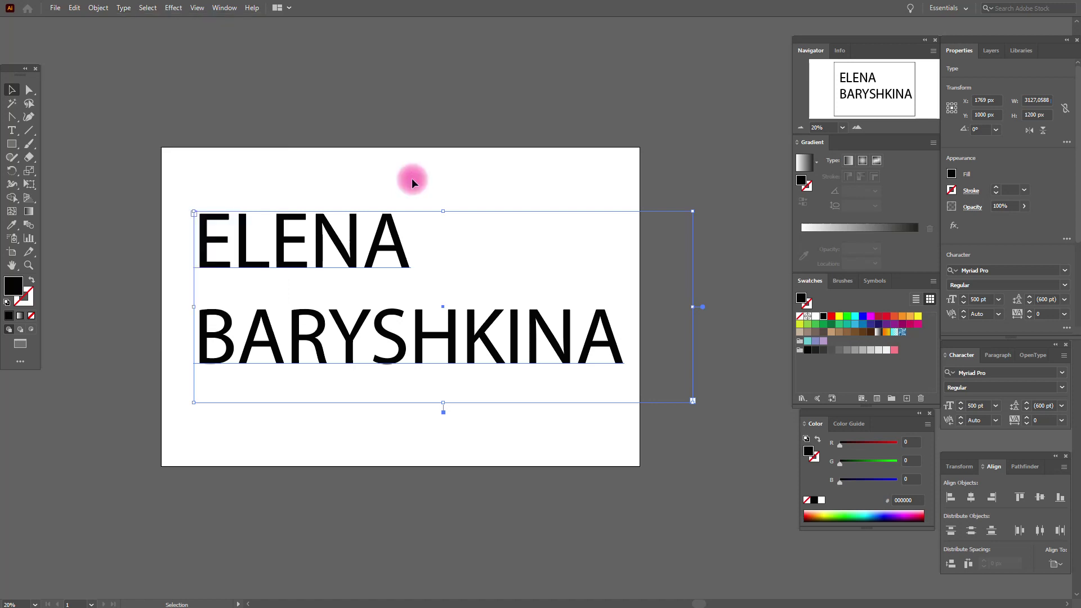
left_click(122, 9)
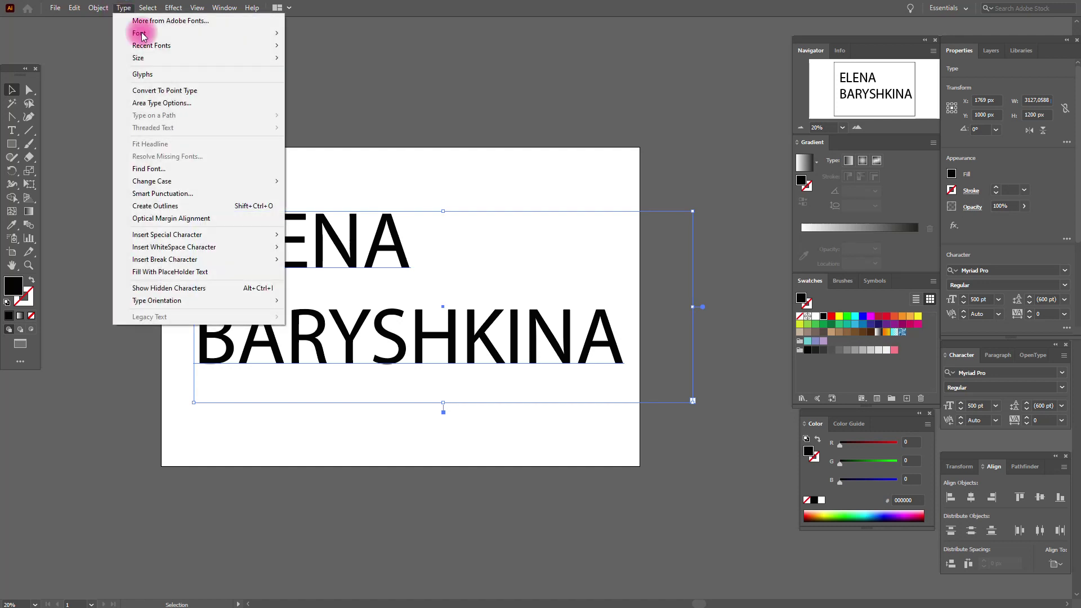
left_click(522, 231)
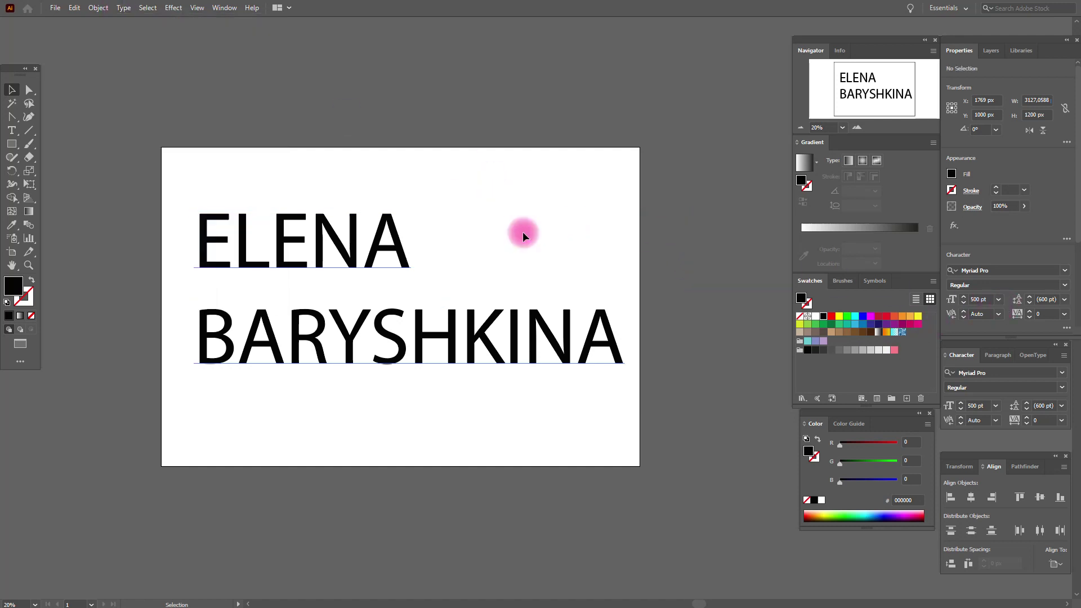
left_click(522, 231)
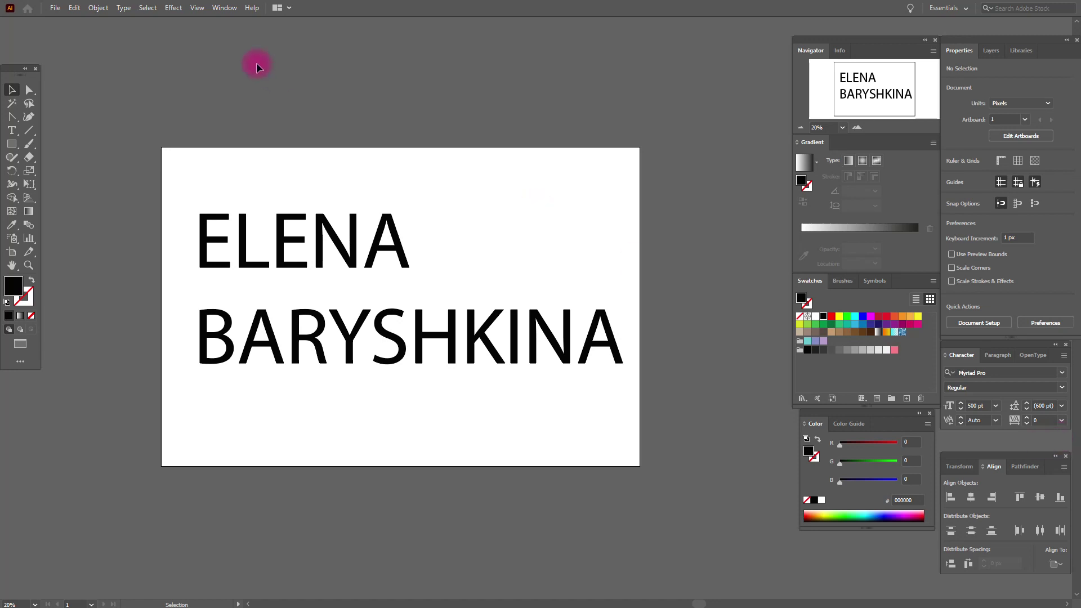
left_click(126, 8)
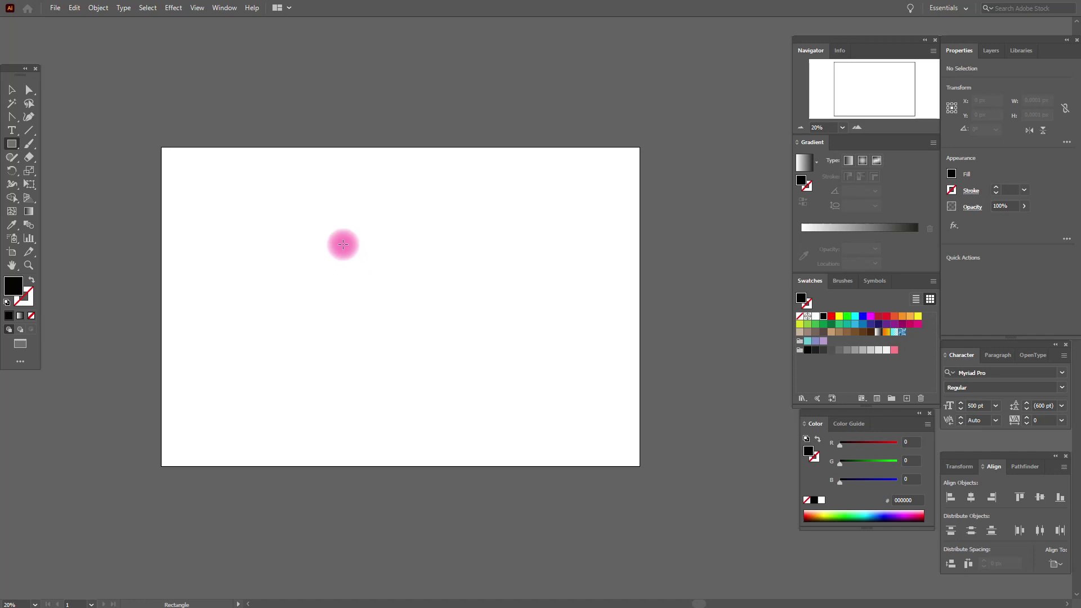
Step: Draw a black square about 1041 px wide near the artboard's centre, marquee-select it and deselect it
left_click_drag(315, 214, 481, 380)
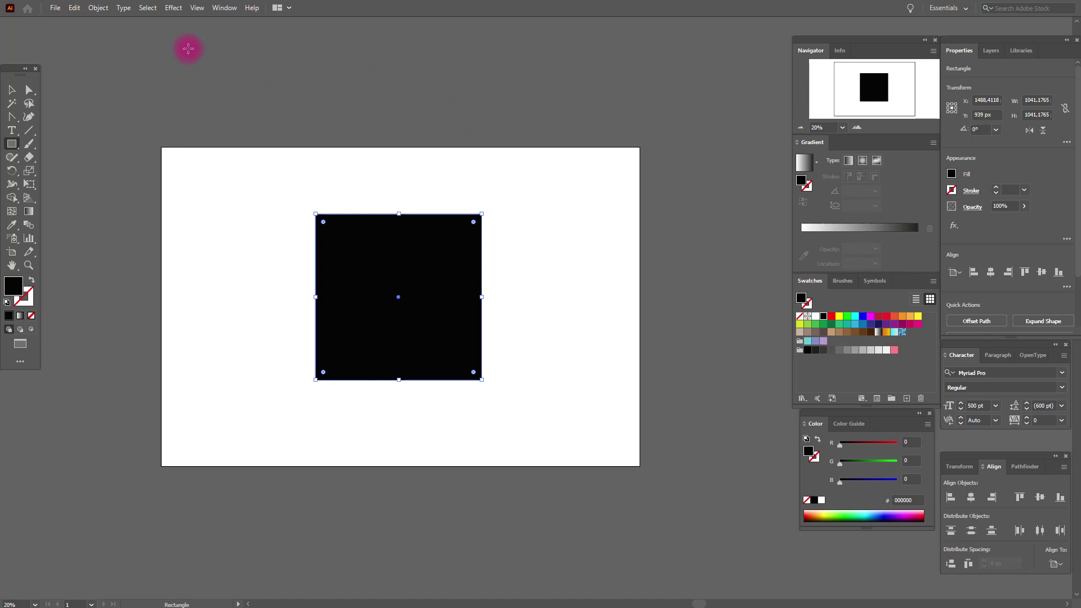
left_click(148, 8)
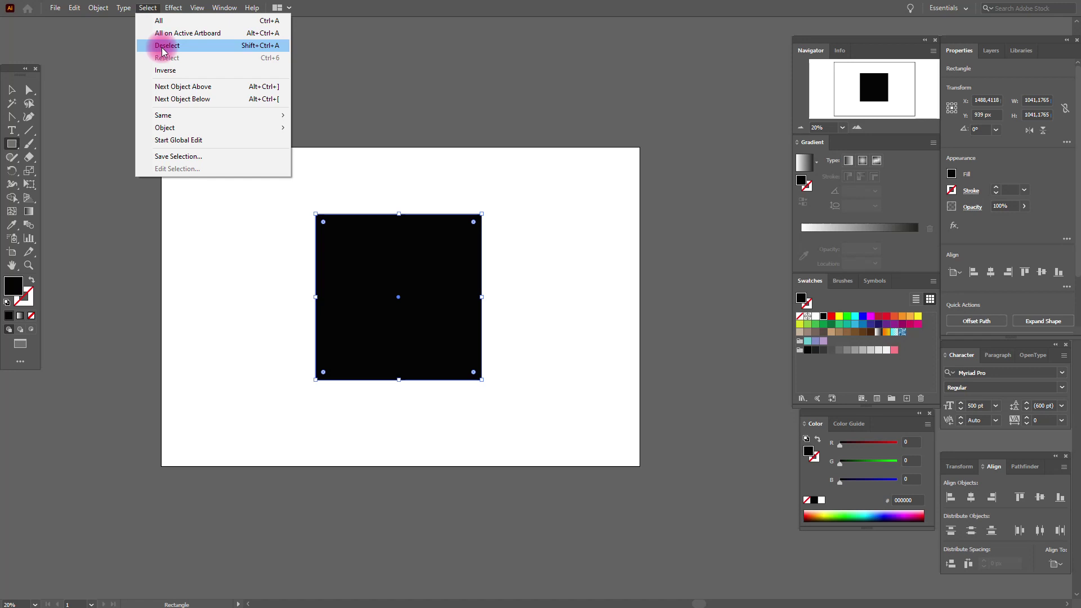
left_click(11, 90)
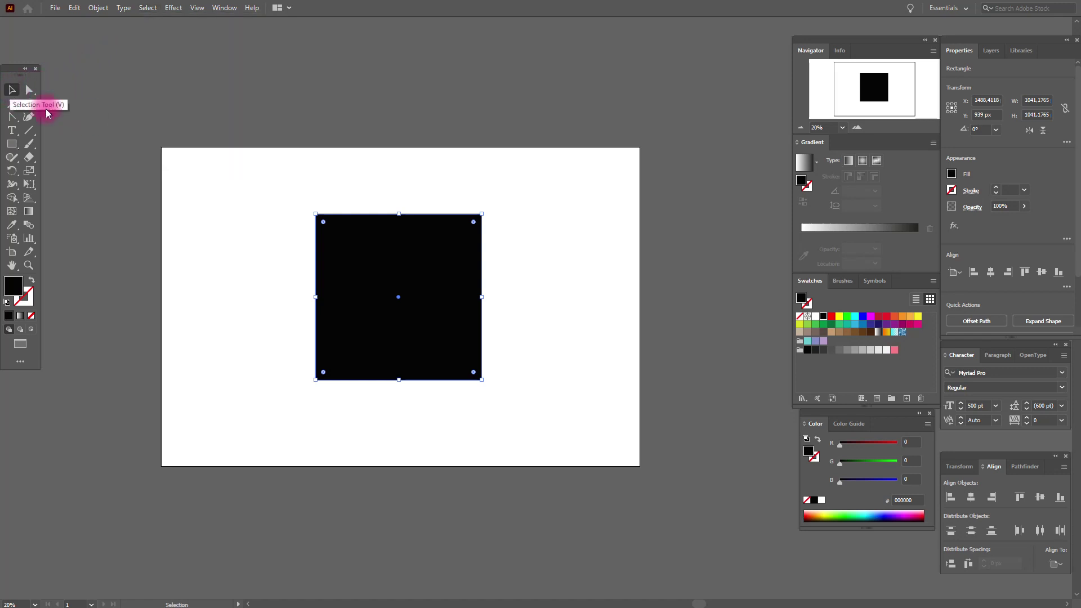
left_click_drag(270, 182, 608, 402)
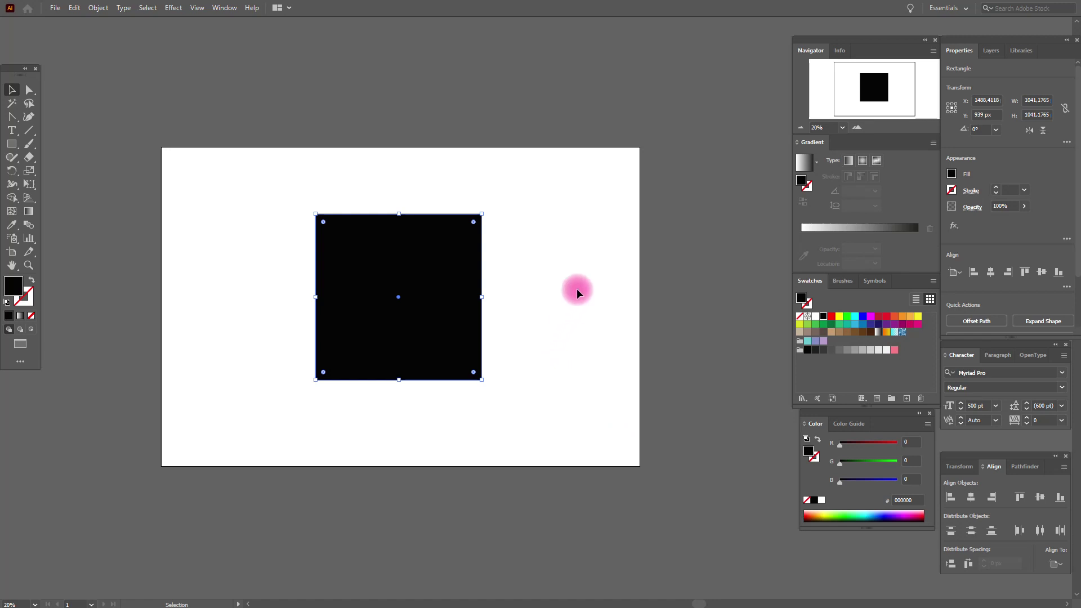
left_click(584, 240)
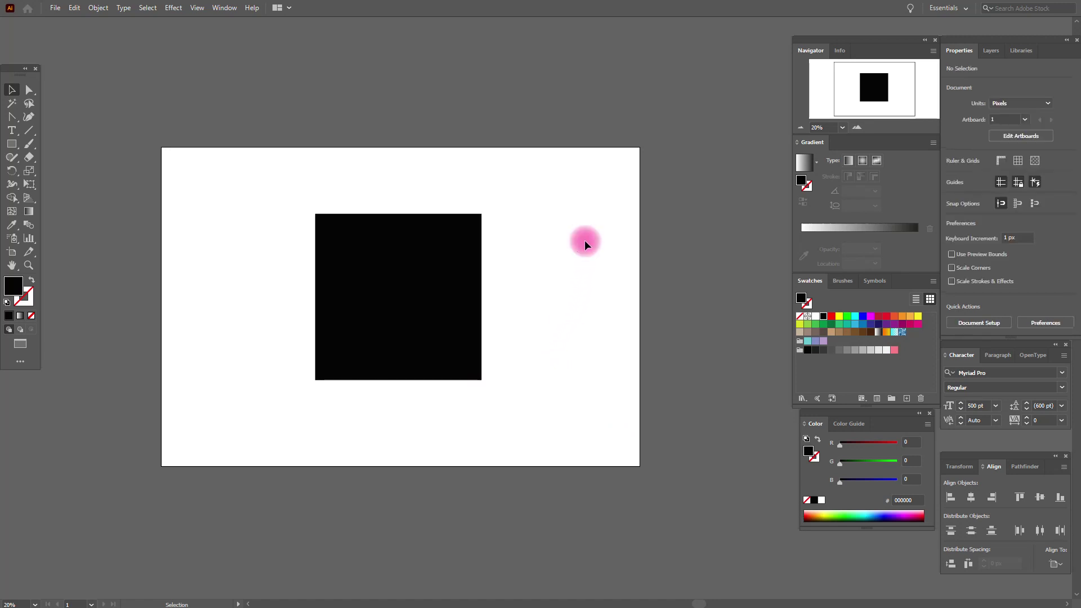
Step: Move the black square around the artboard, place it in the upper-right area and deselect it
left_click(418, 273)
left_click_drag(414, 266, 281, 233)
left_click_drag(314, 281, 518, 270)
left_click(444, 385)
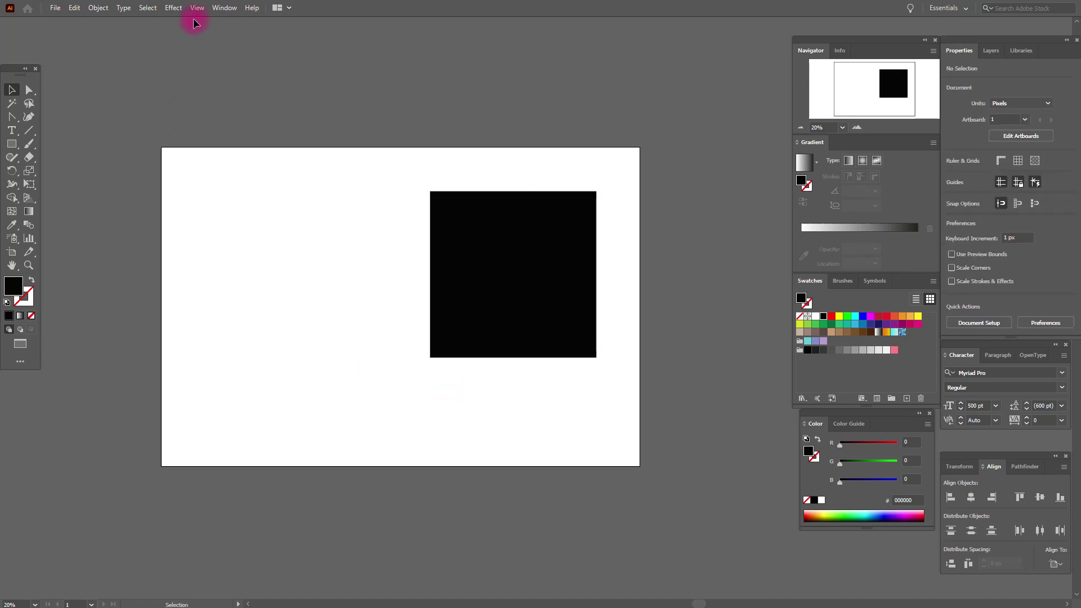
left_click(147, 8)
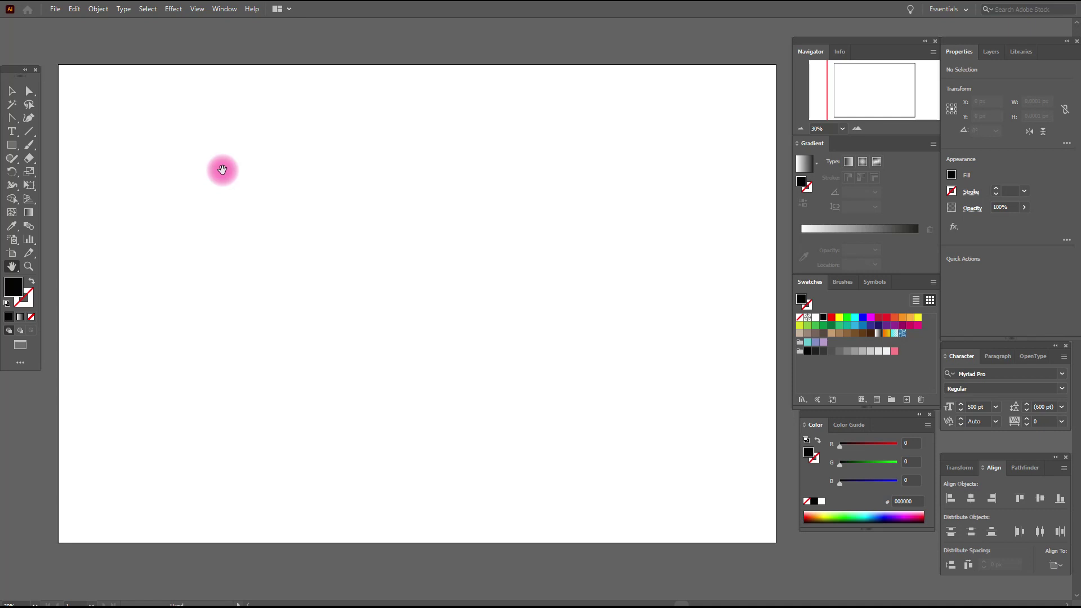
Step: Draw a black square in the artboard's upper-left corner and a black circle about 485 px wide beside it
left_click(12, 144)
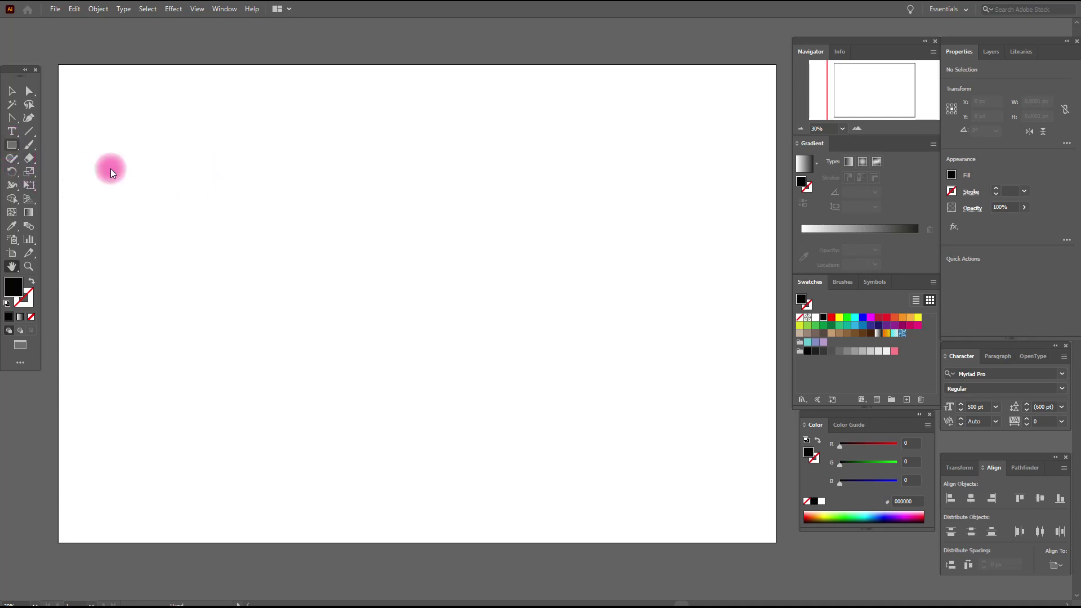
left_click_drag(91, 110, 203, 222)
left_click_drag(12, 145, 66, 176)
left_click_drag(263, 111, 363, 227)
left_click(12, 91)
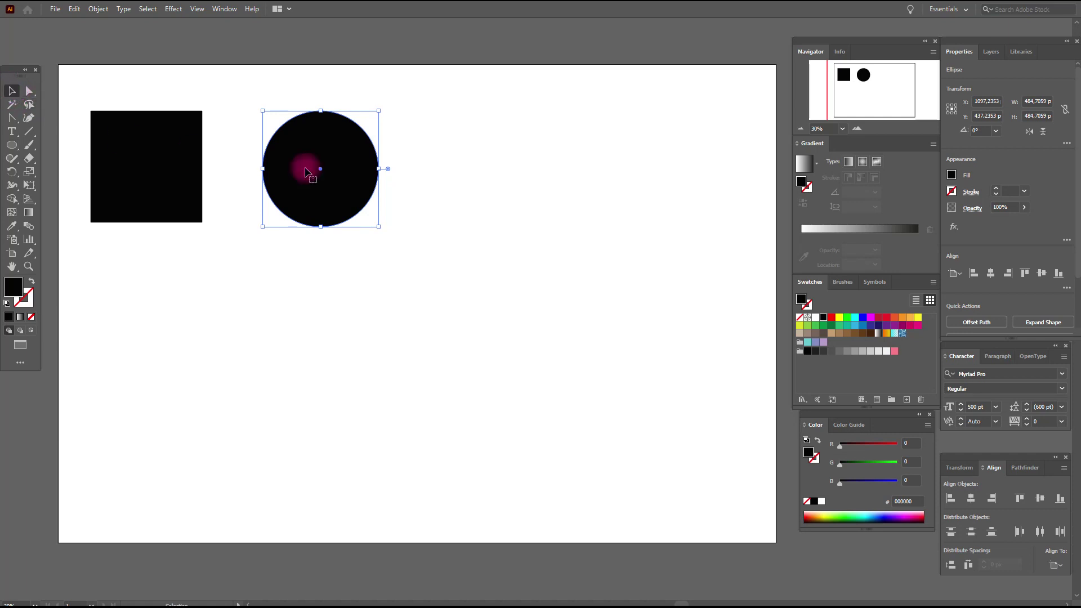
Step: Move the black circle slightly closer to the square, fill it with magenta (ff00ff) and deselect it
left_click_drag(339, 163, 323, 161)
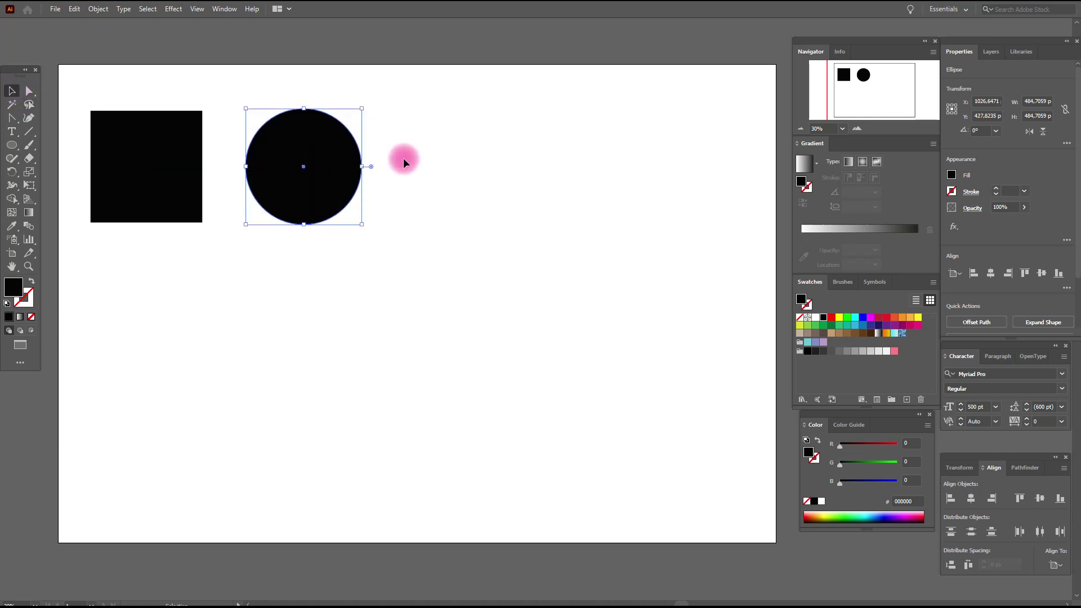
left_click(870, 317)
left_click(174, 276)
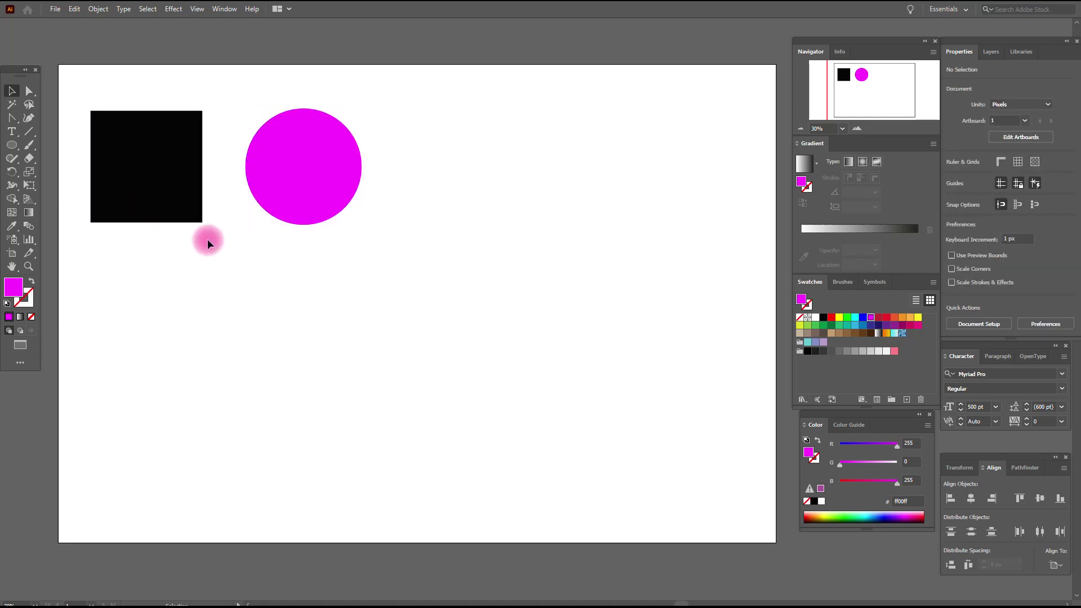
Step: Apply a Free Distort effect to the black square, pulling its corners into an asymmetric arrowhead shape, and deselect it
left_click(173, 163)
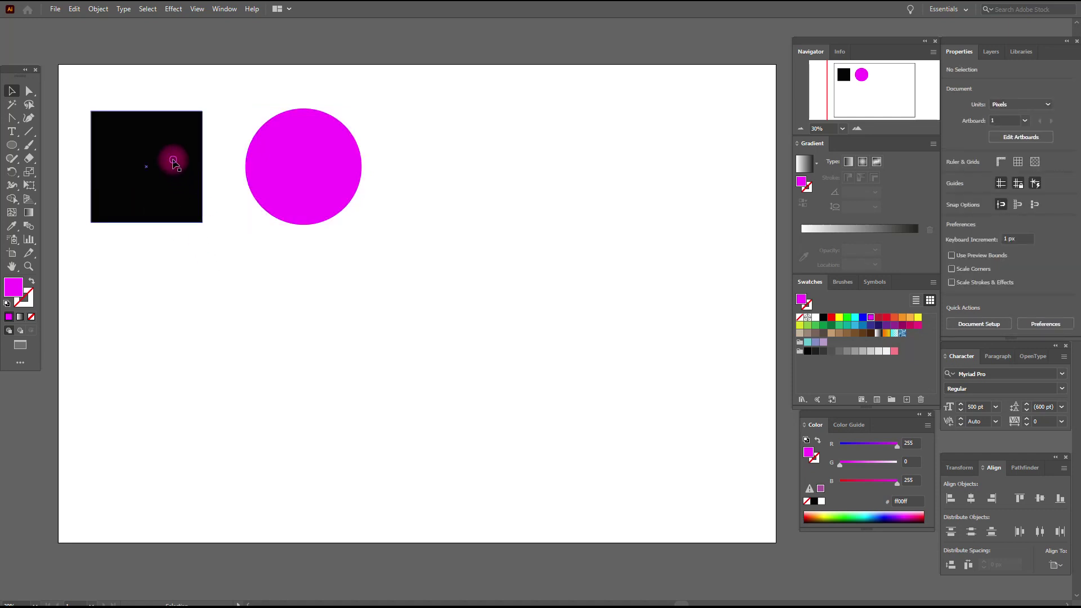
left_click(181, 12)
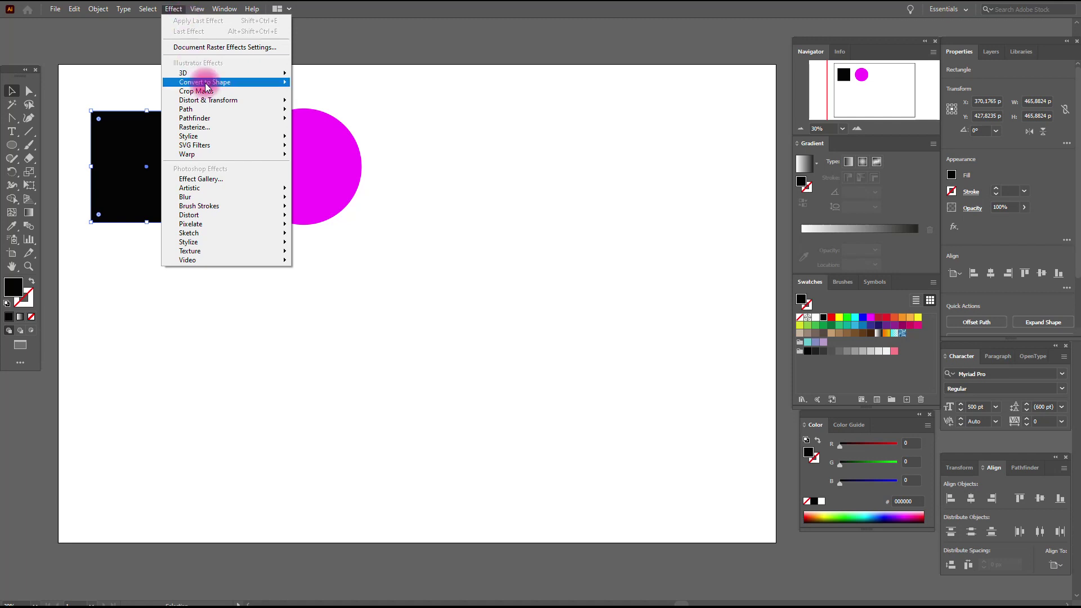
mouse_move(216, 102)
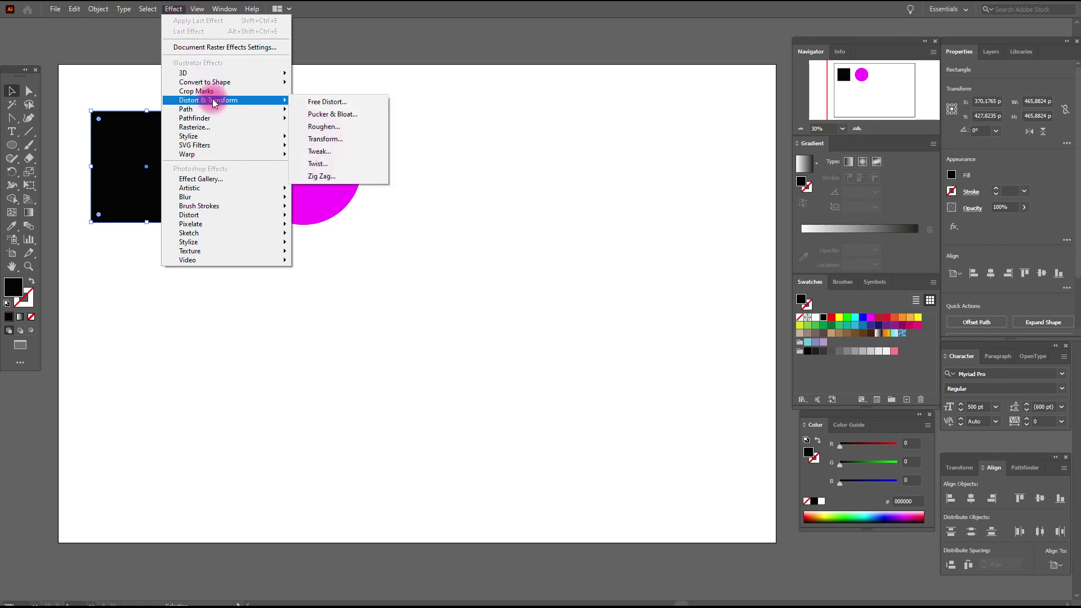
left_click(327, 106)
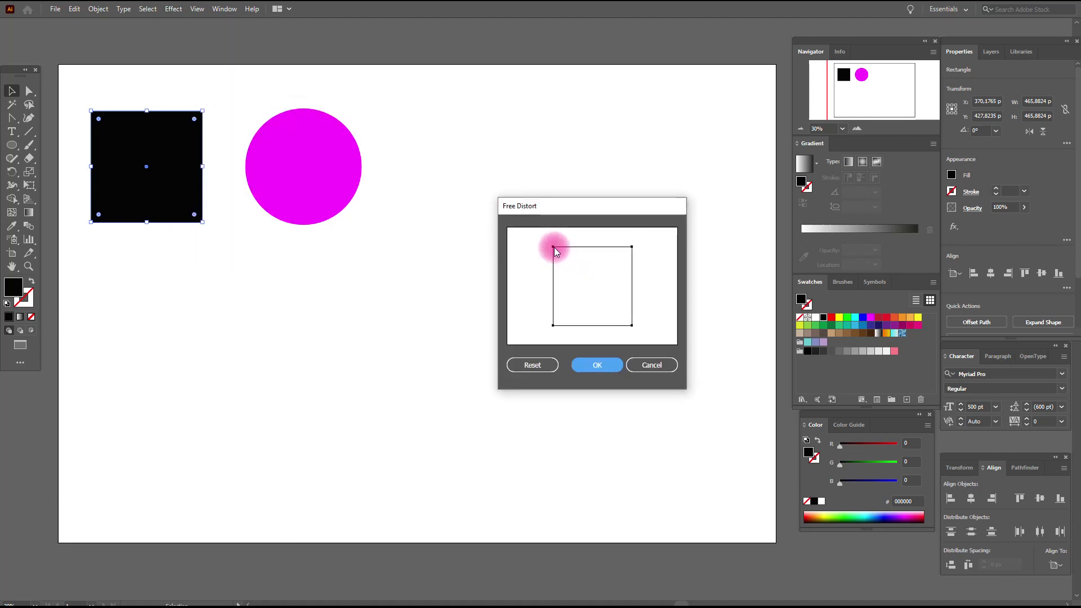
left_click_drag(552, 246, 607, 248)
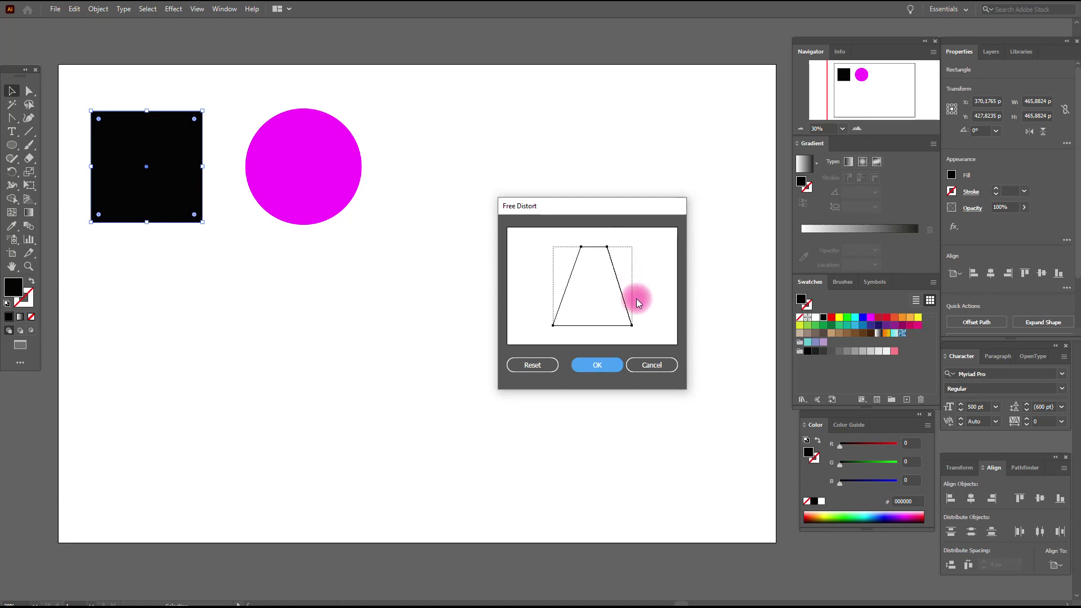
left_click_drag(581, 246, 589, 288)
left_click_drag(550, 321, 564, 298)
mouse_move(632, 326)
left_mouse_down()
mouse_move(609, 310)
mouse_move(632, 325)
left_mouse_up()
left_click_drag(589, 288, 603, 295)
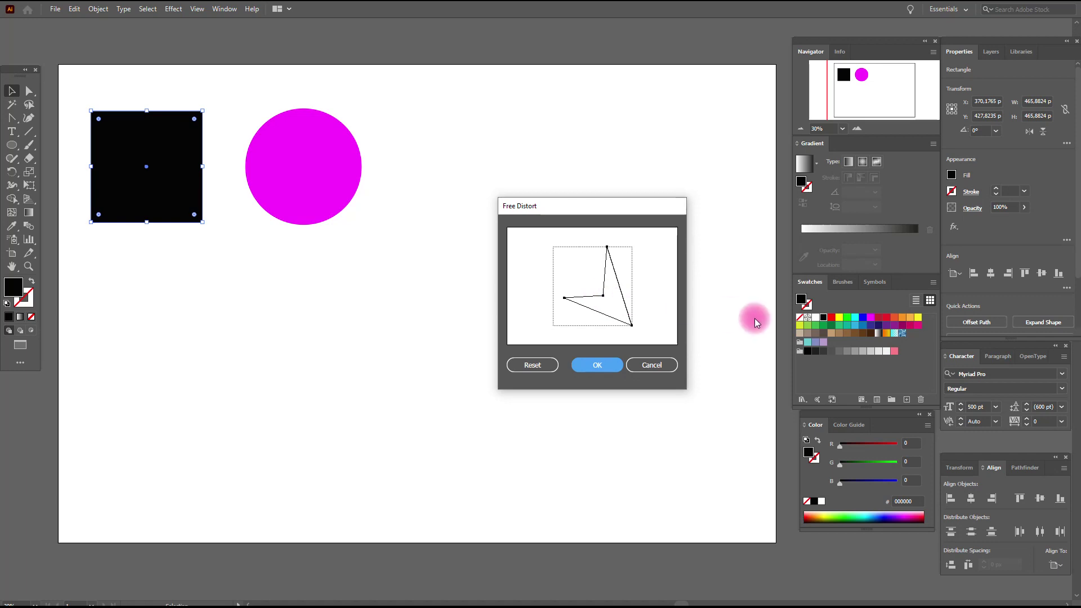
left_click(605, 367)
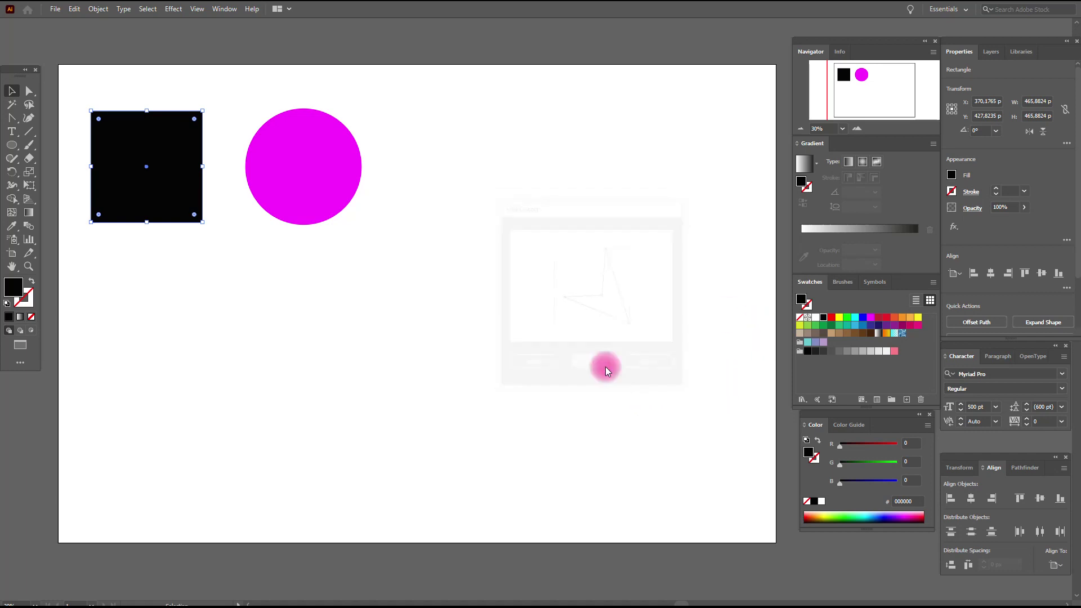
left_click(391, 234)
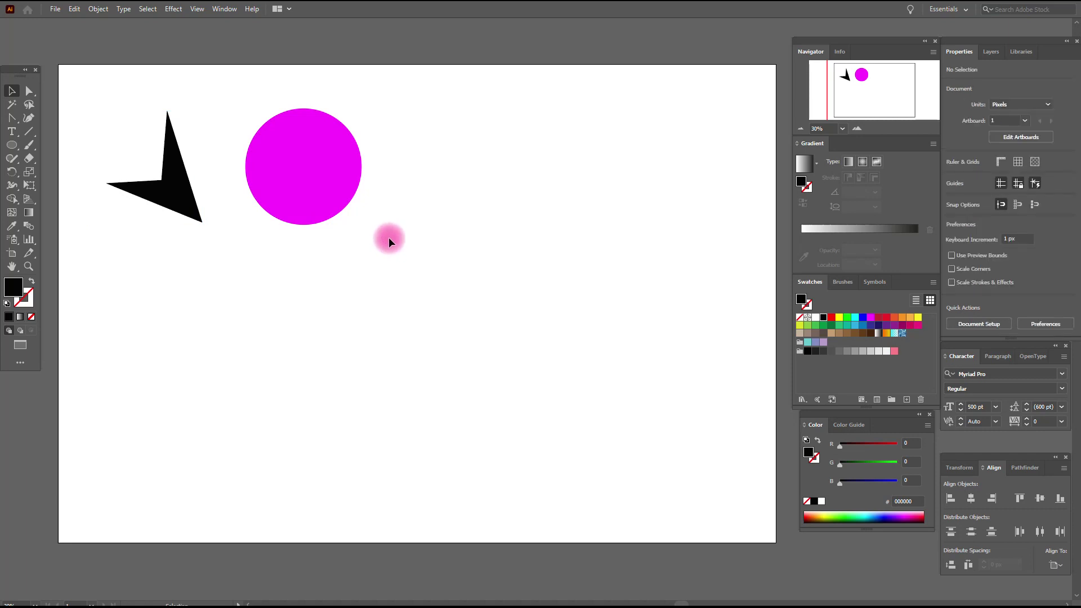
Step: Apply a Zig Zag effect to the magenta circle with size 7 px, 17 ridges per segment and corner points, and expand its appearance
left_click(350, 168)
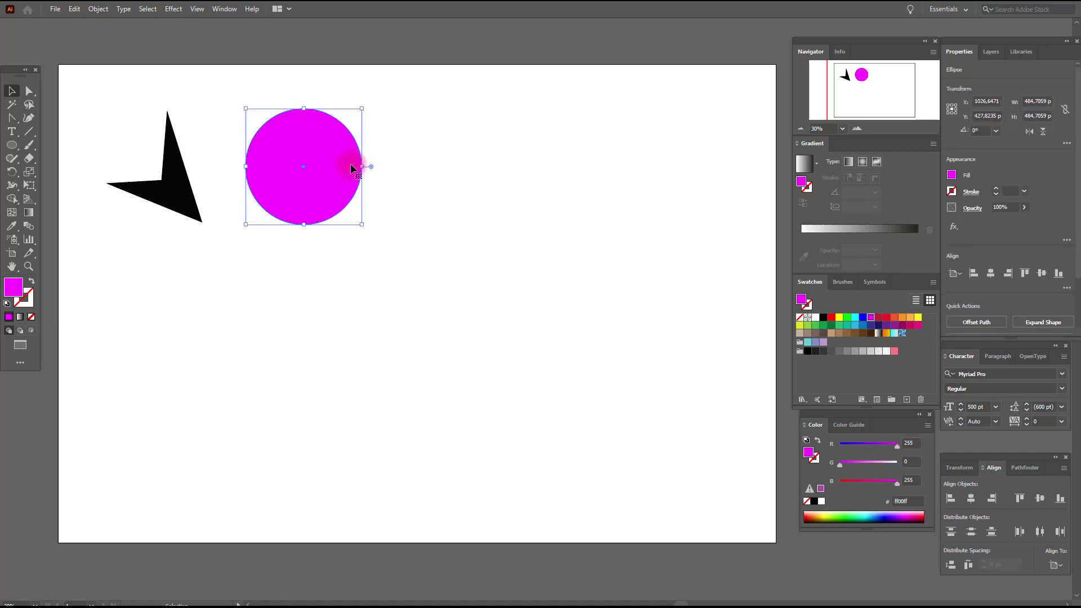
left_click(178, 11)
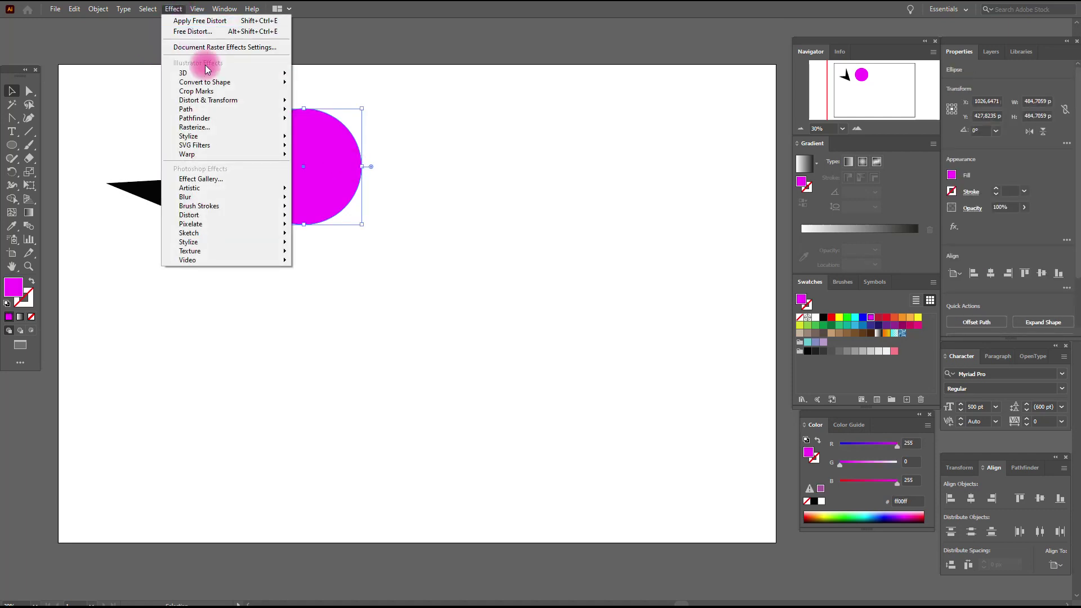
mouse_move(225, 101)
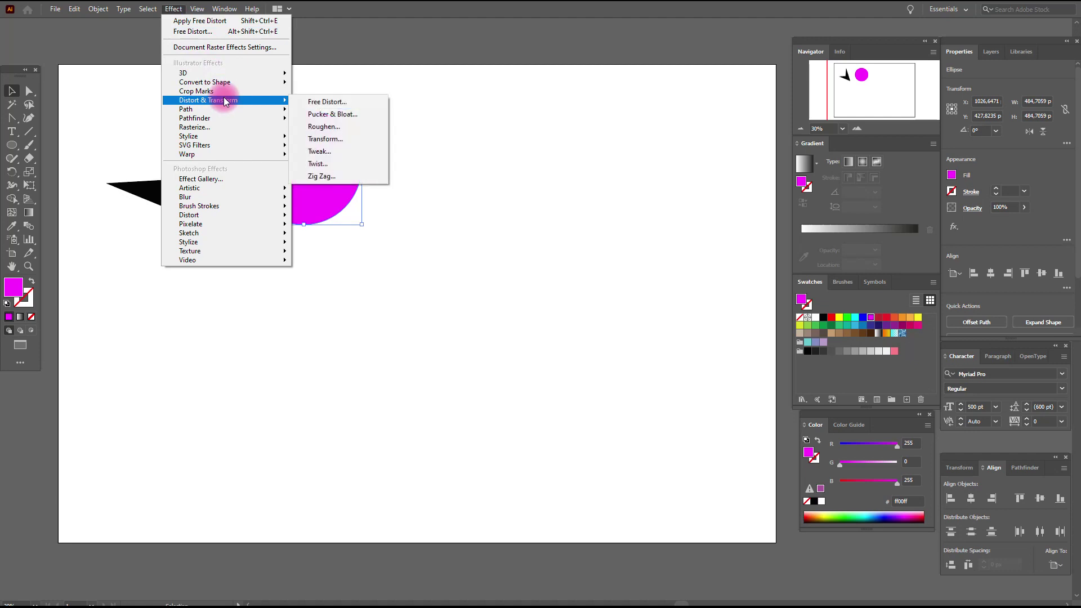
left_click(358, 181)
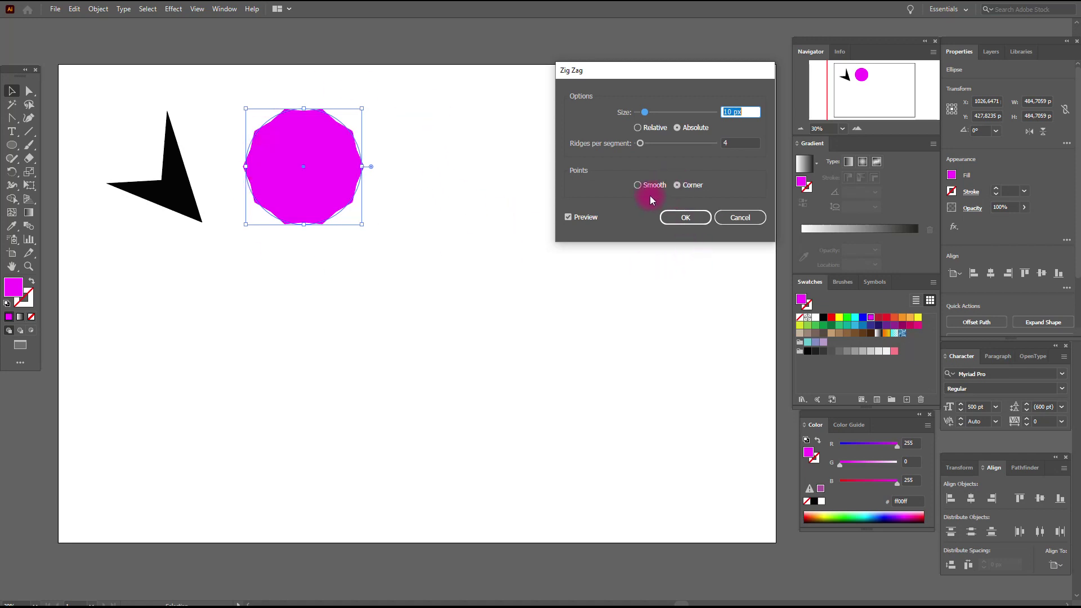
left_click_drag(647, 114, 650, 115)
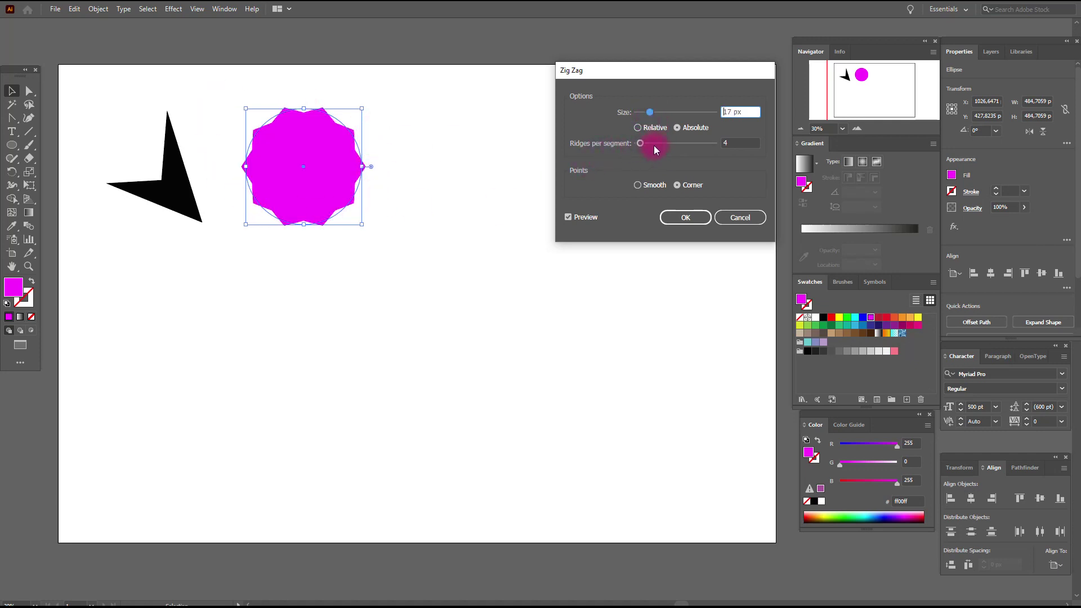
left_click_drag(642, 145, 642, 114)
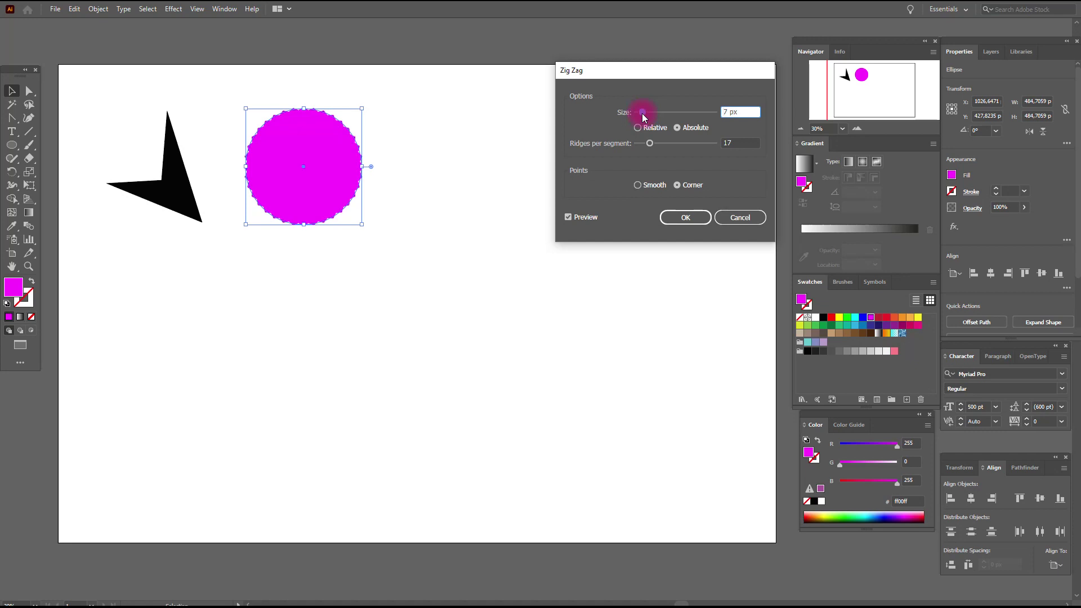
left_click(690, 217)
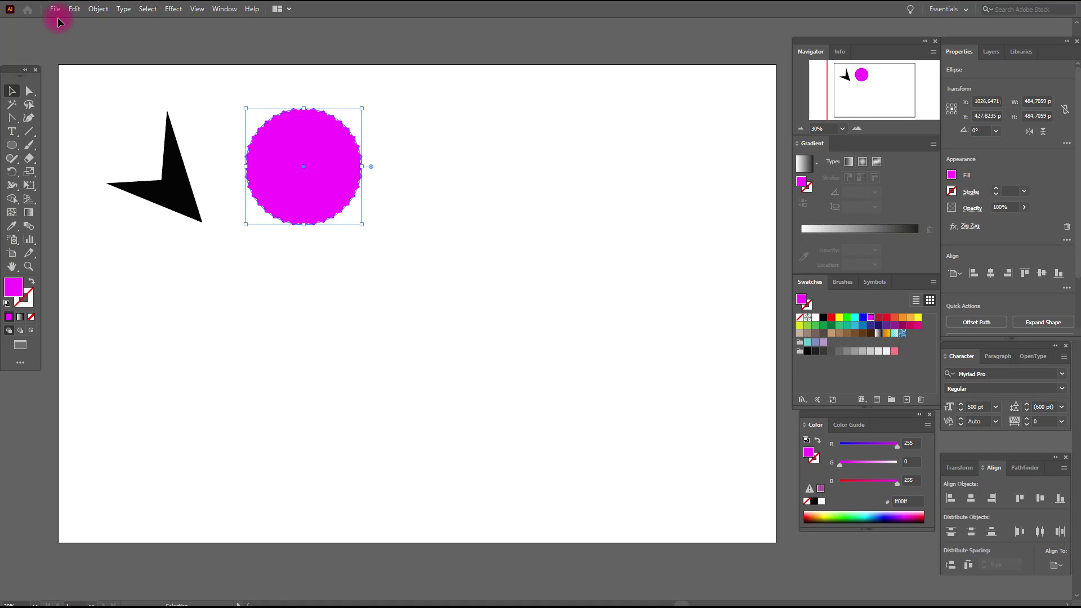
left_click(99, 9)
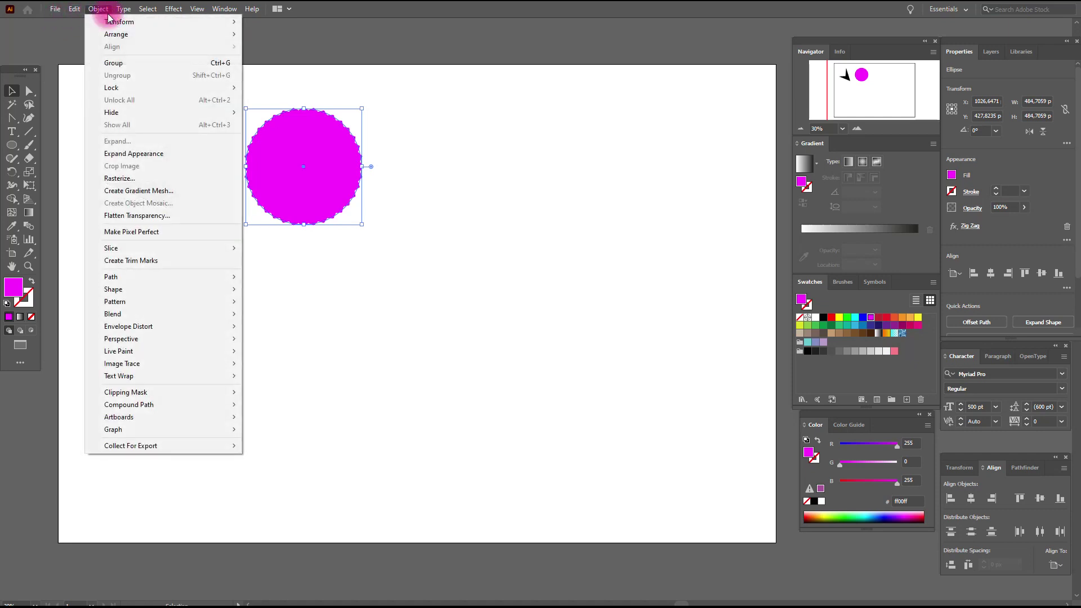
left_click(160, 157)
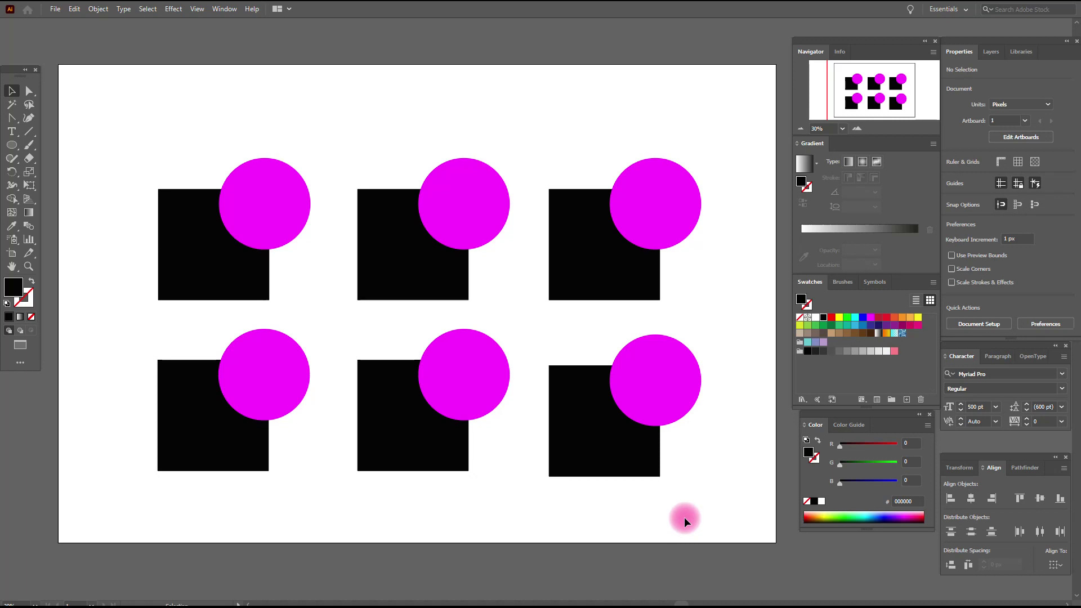
Step: Group the overlapping black square and magenta circle in the artboard's upper-left pair
left_click(173, 9)
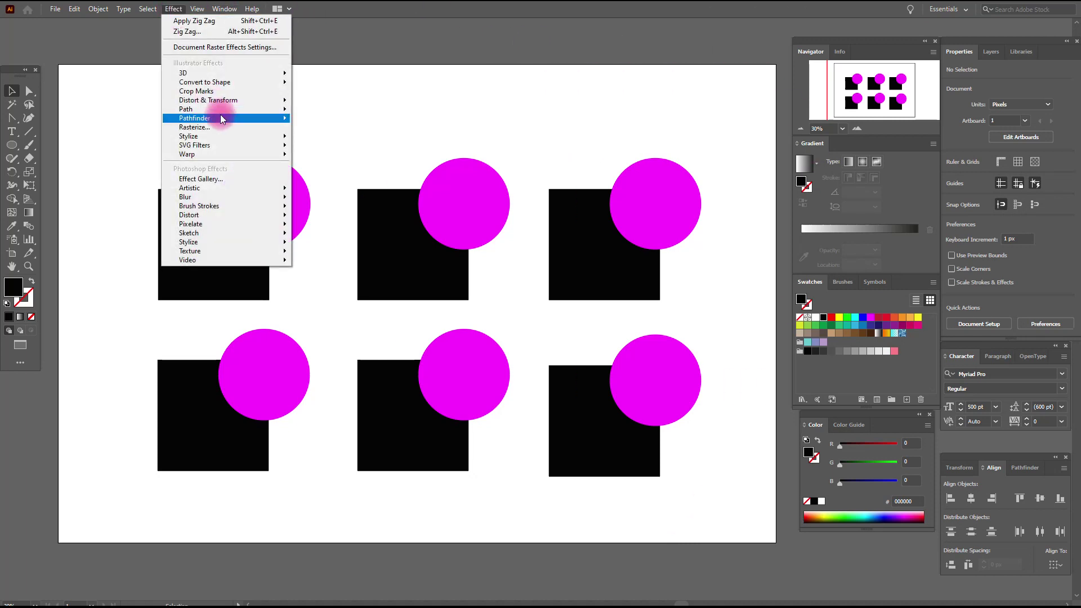
mouse_move(220, 118)
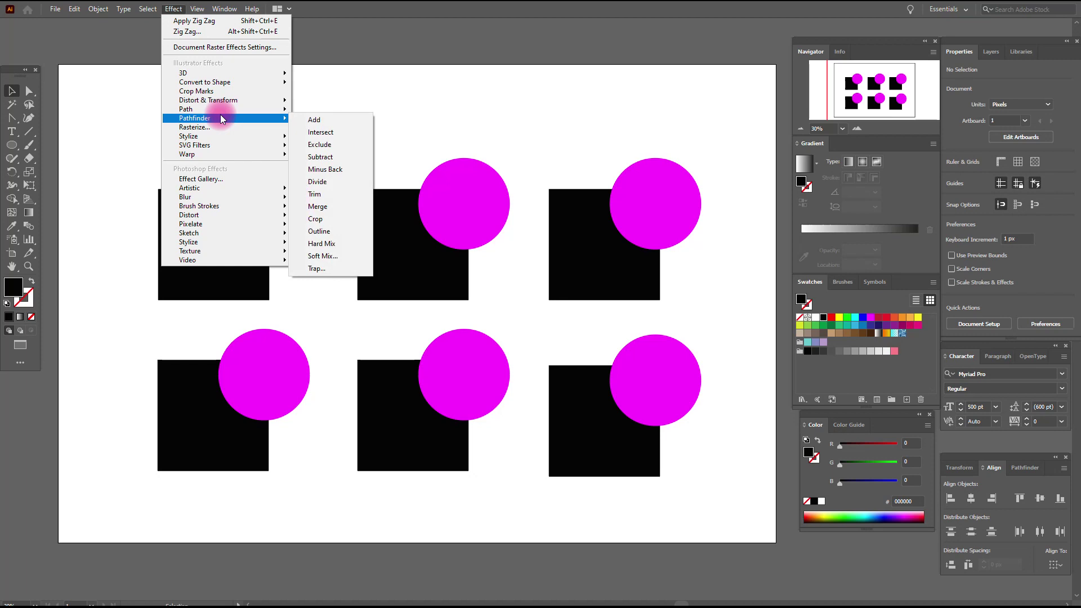
left_click(371, 83)
left_click_drag(207, 123, 302, 295)
right_click(248, 224)
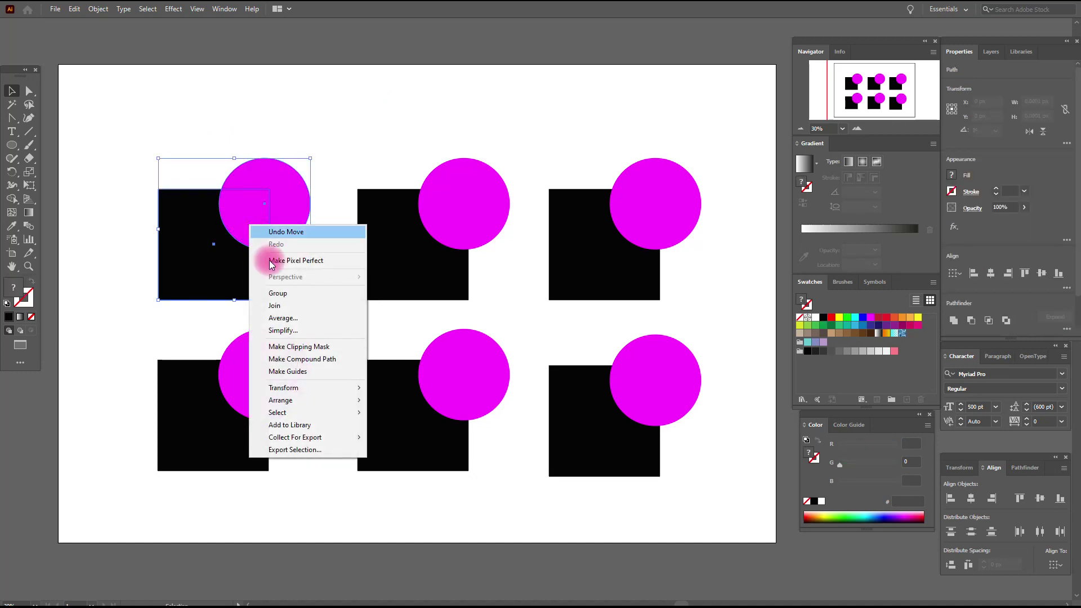
left_click(296, 293)
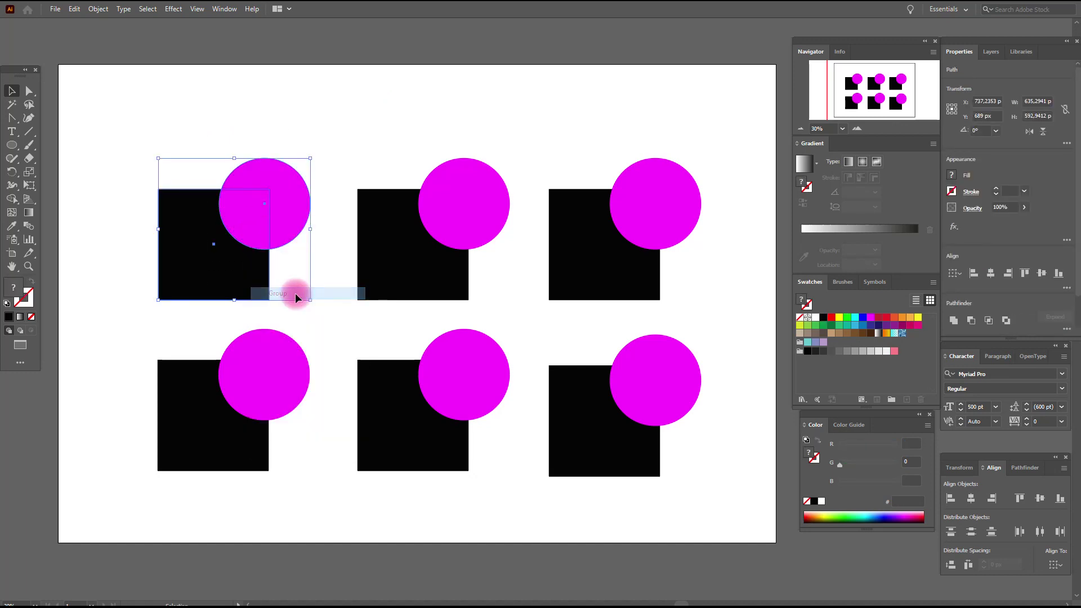
Step: Apply the Pathfinder Add effect to the upper-left group and expand its appearance
left_click(175, 15)
mouse_move(285, 121)
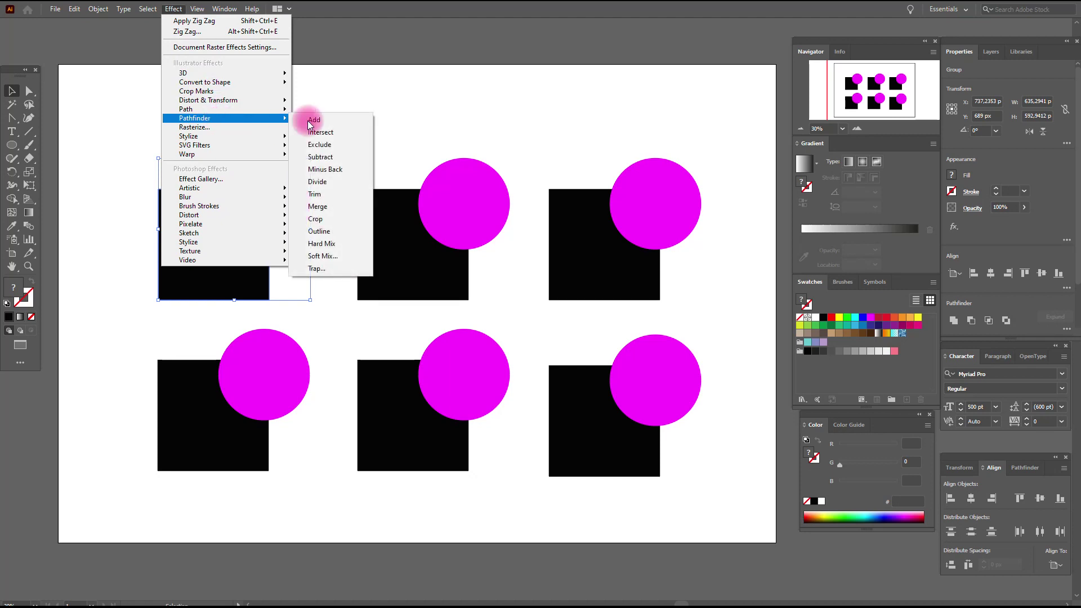
left_click(350, 120)
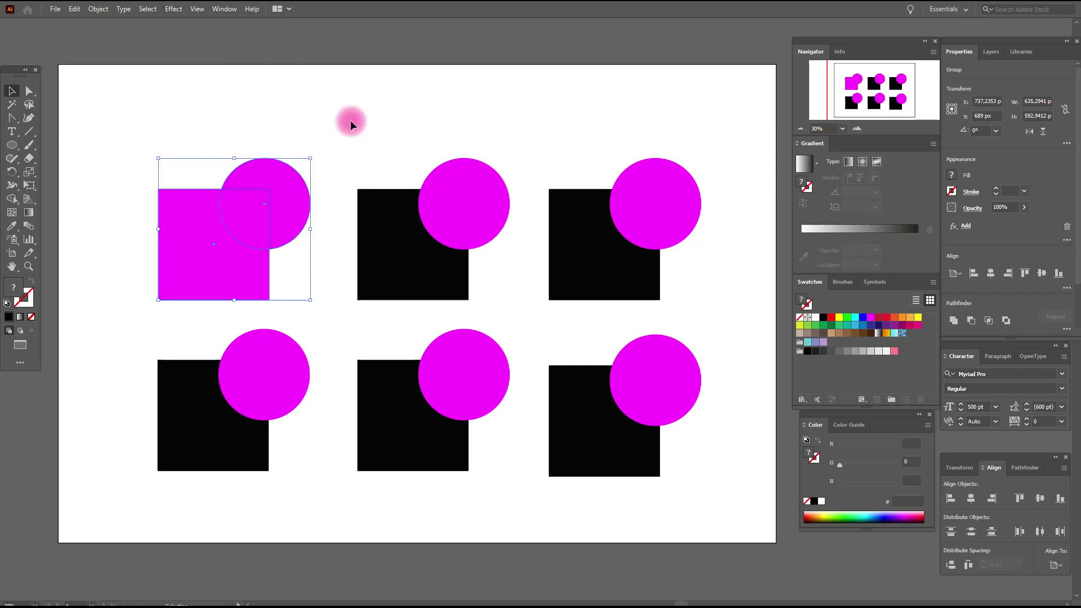
left_click(98, 10)
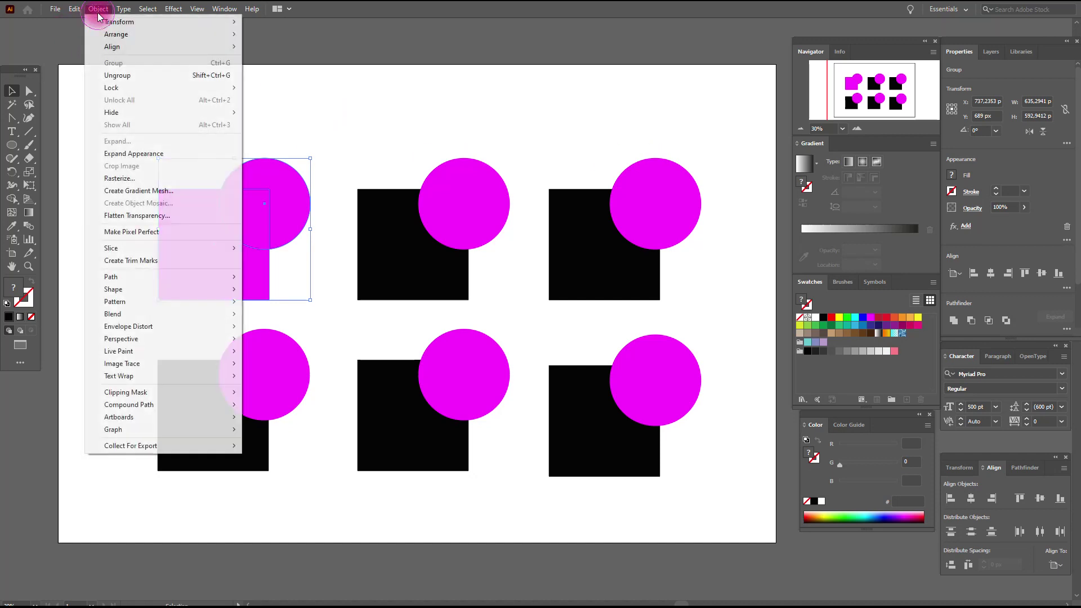
left_click(148, 154)
left_click(147, 149)
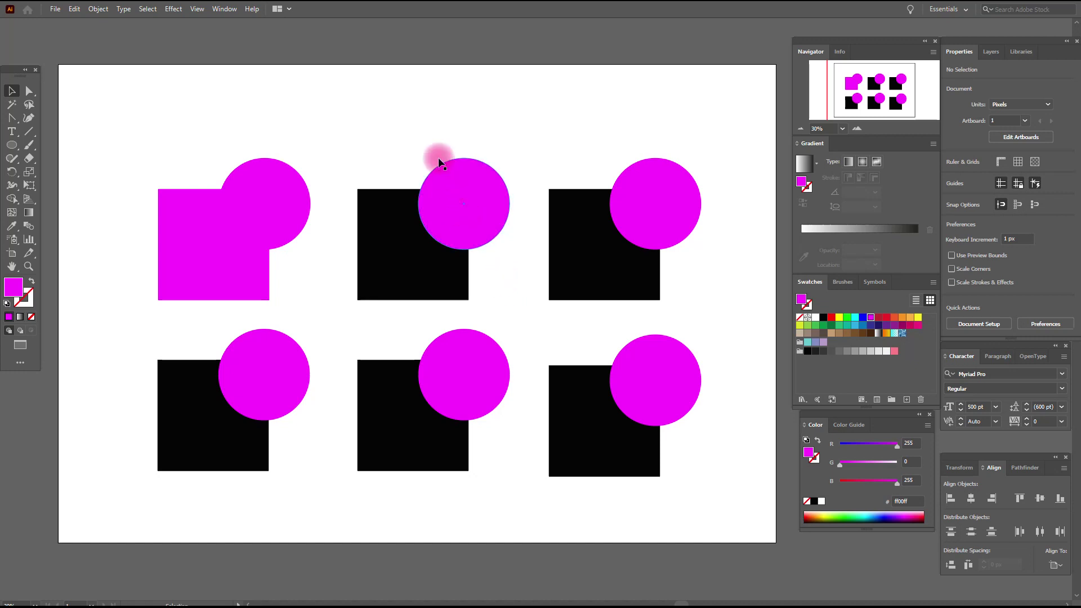
Step: Group the overlapping black square and magenta circle in the artboard's upper-middle pair
left_click(476, 247)
right_click(457, 216)
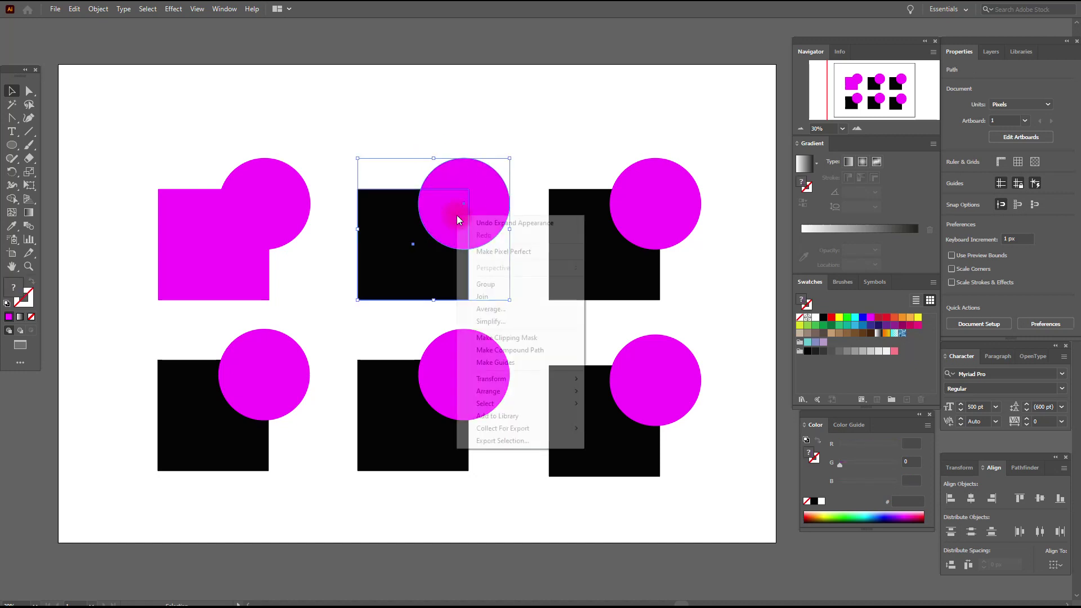
left_click(501, 283)
Step: Apply the Pathfinder Intersect effect to the upper-middle group and expand its appearance
left_click(174, 9)
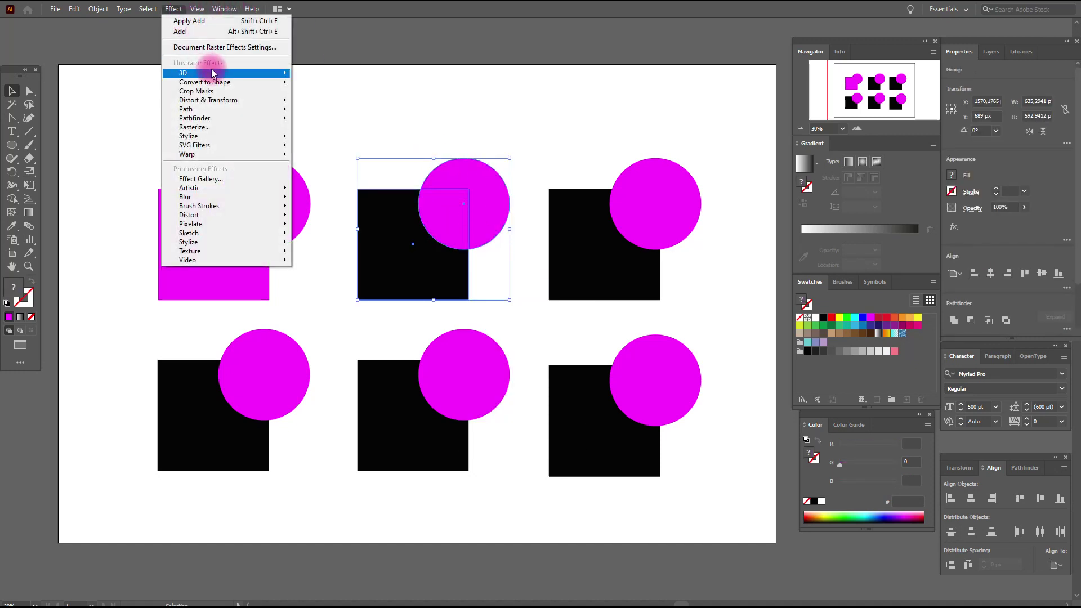
mouse_move(228, 118)
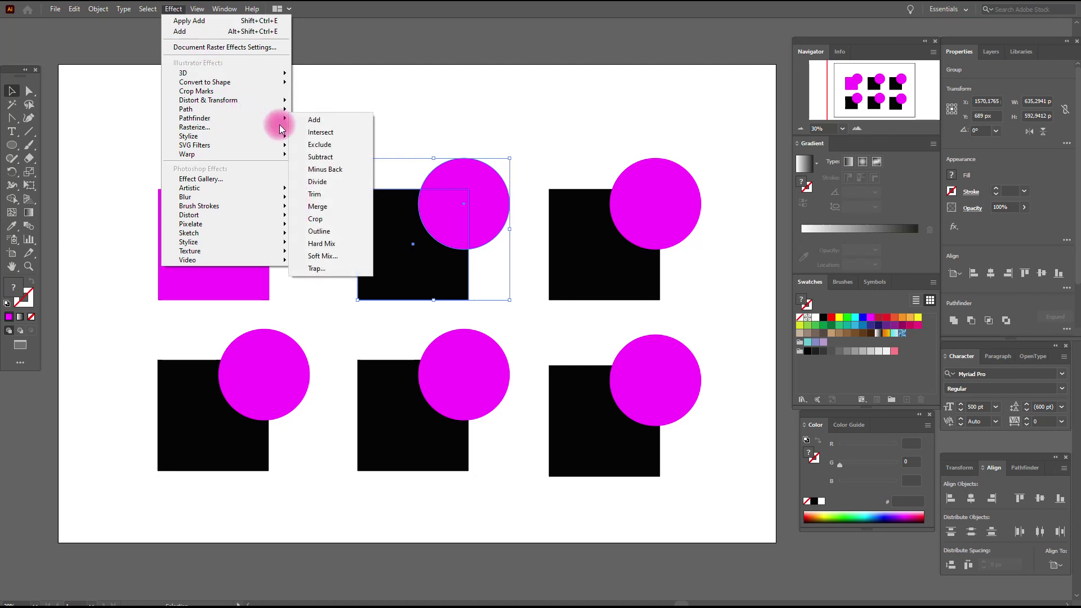
left_click(330, 134)
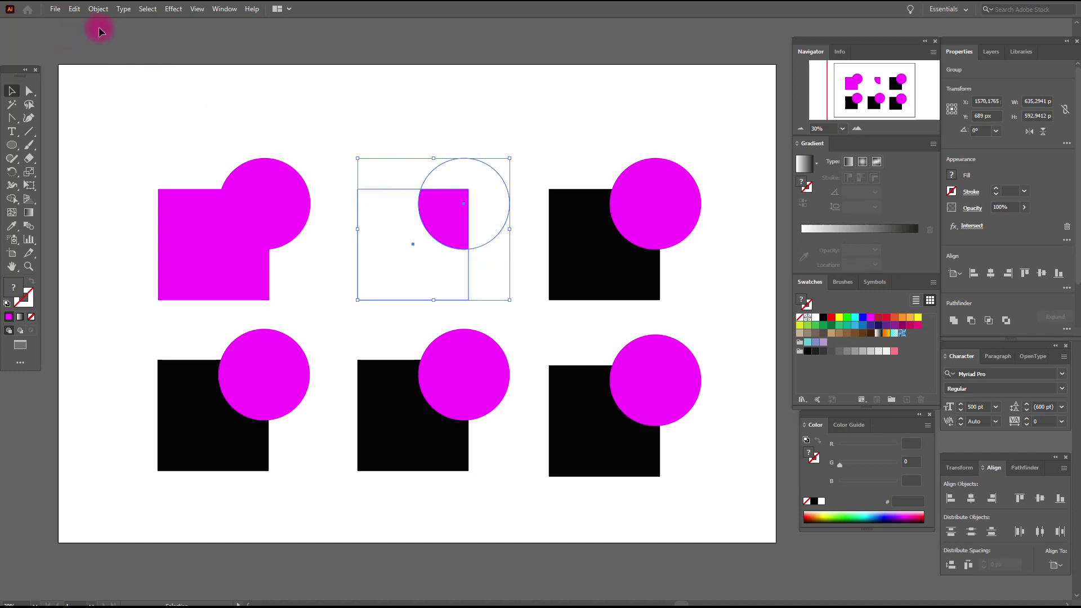
left_click(101, 9)
left_click(166, 151)
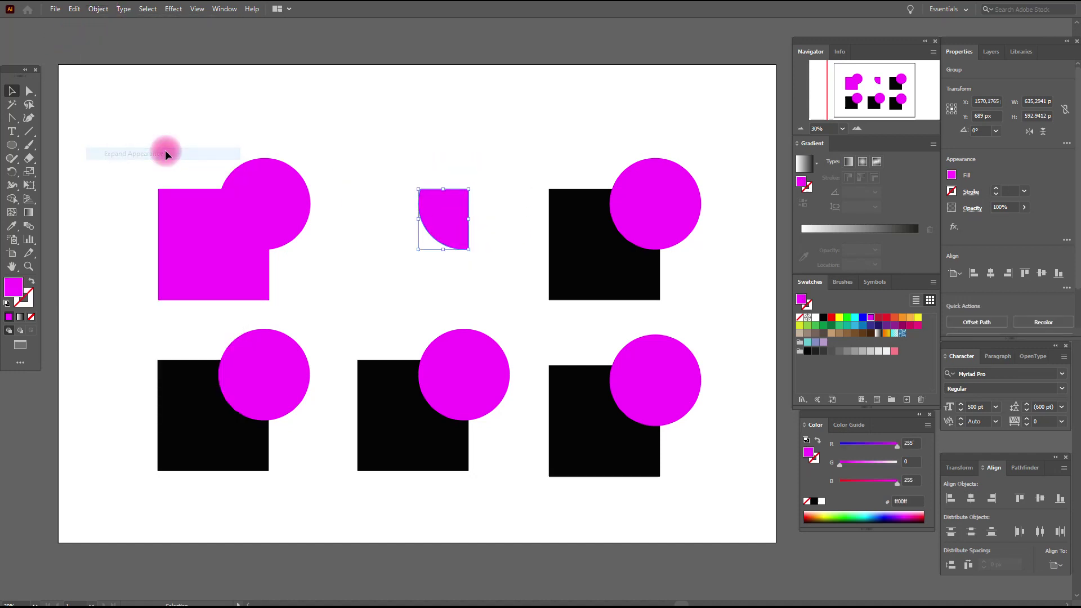
Step: Group the overlapping black square and magenta circle in the artboard's upper-right pair
left_click_drag(545, 122, 657, 290)
right_click(643, 237)
left_click(688, 308)
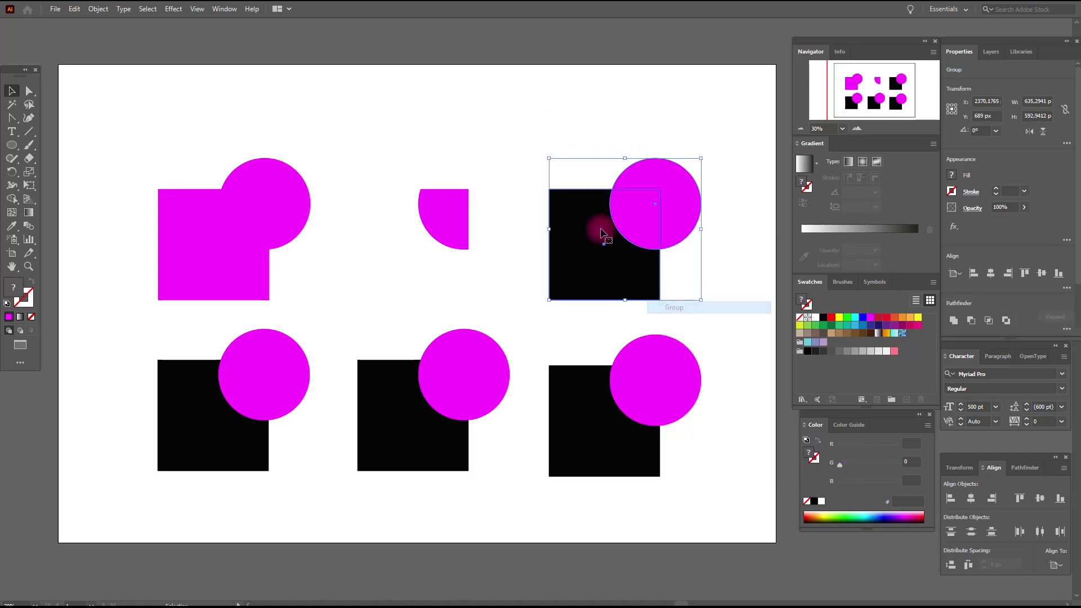
Step: Apply the Pathfinder Exclude effect to the upper-right group and expand its appearance
left_click(174, 9)
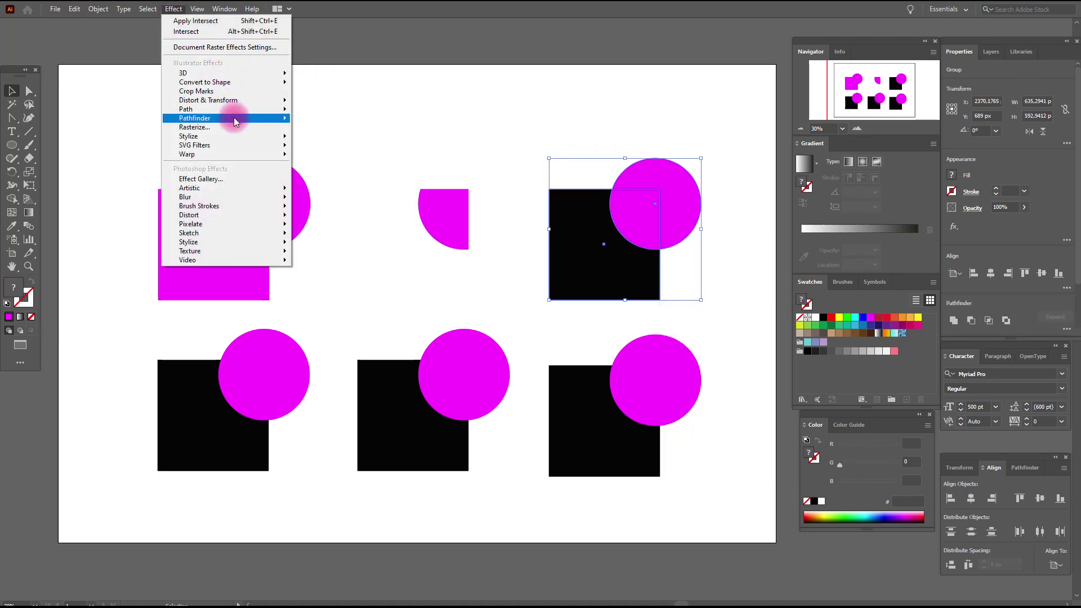
mouse_move(235, 117)
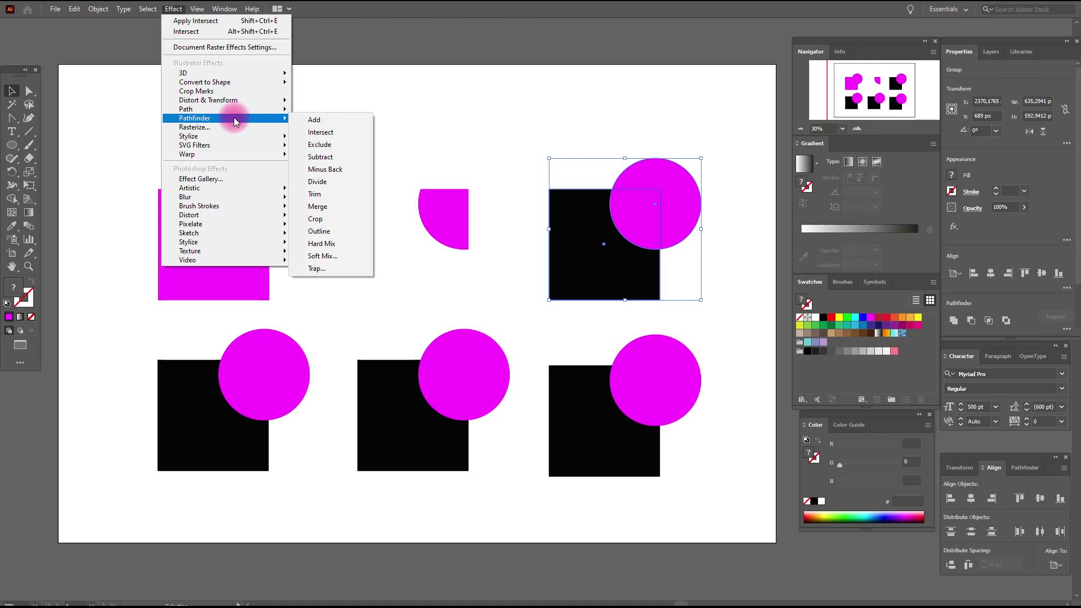
left_click(337, 144)
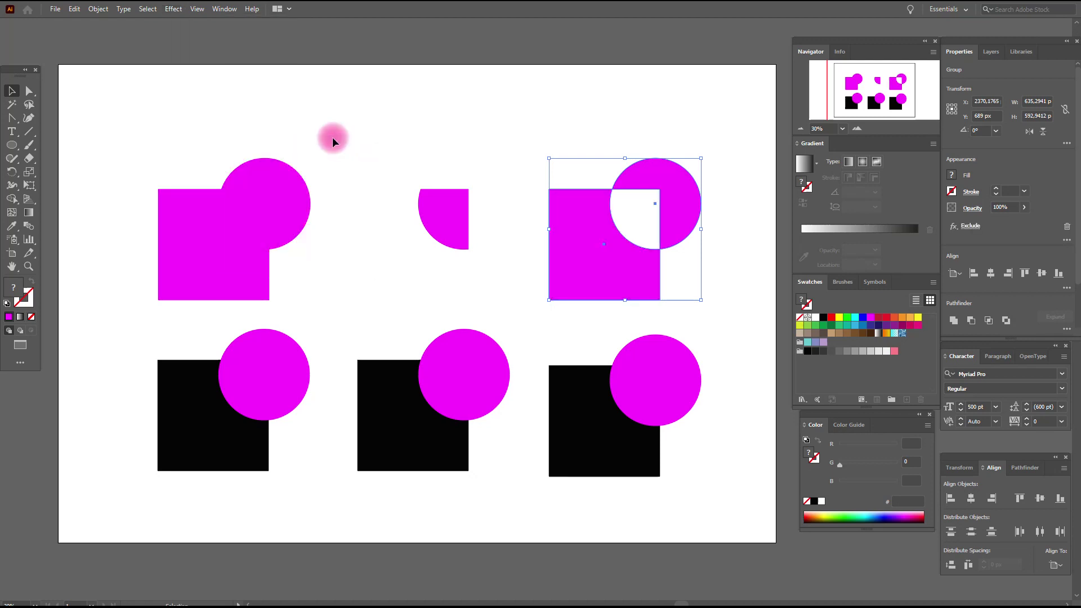
left_click(98, 9)
left_click(157, 155)
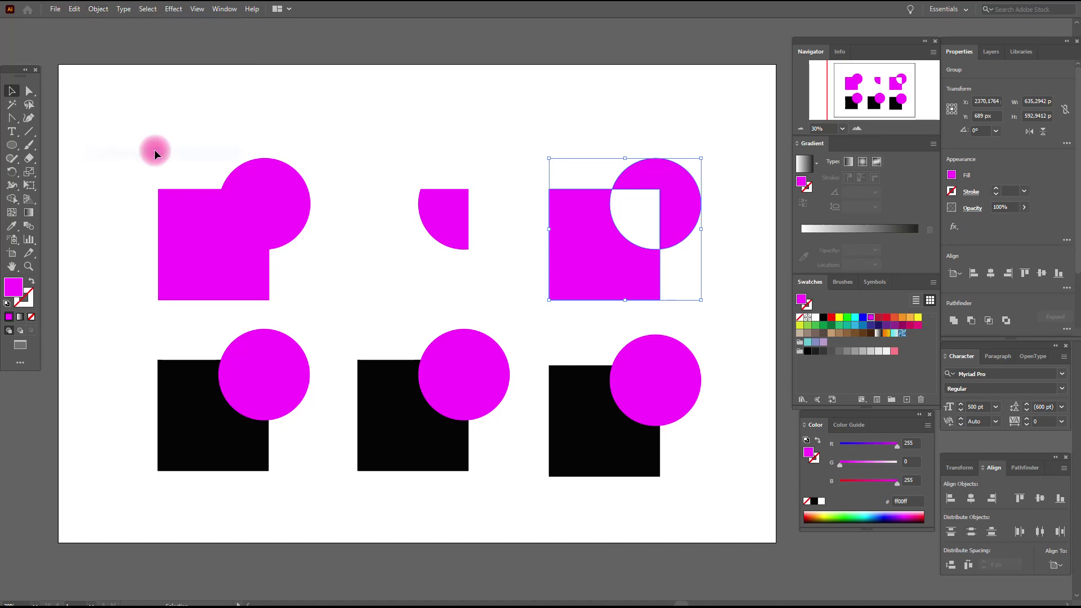
Step: Ungroup the excluded upper-right shape and move its circle and square pieces apart
right_click(692, 216)
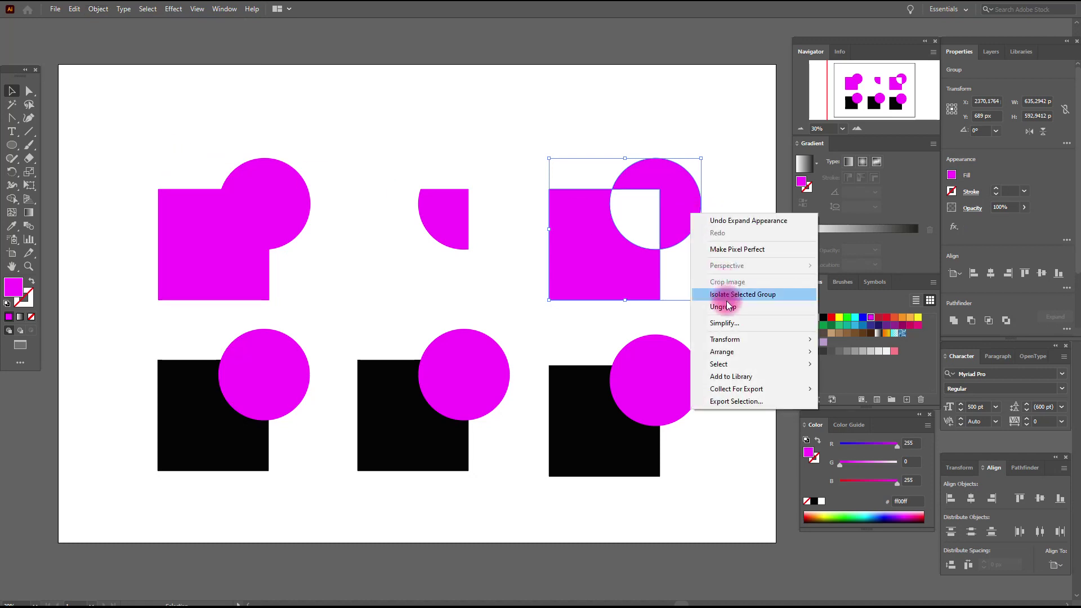
left_click(723, 307)
left_click(709, 211)
left_click_drag(702, 211, 728, 175)
left_click_drag(633, 268, 605, 272)
left_click(700, 267)
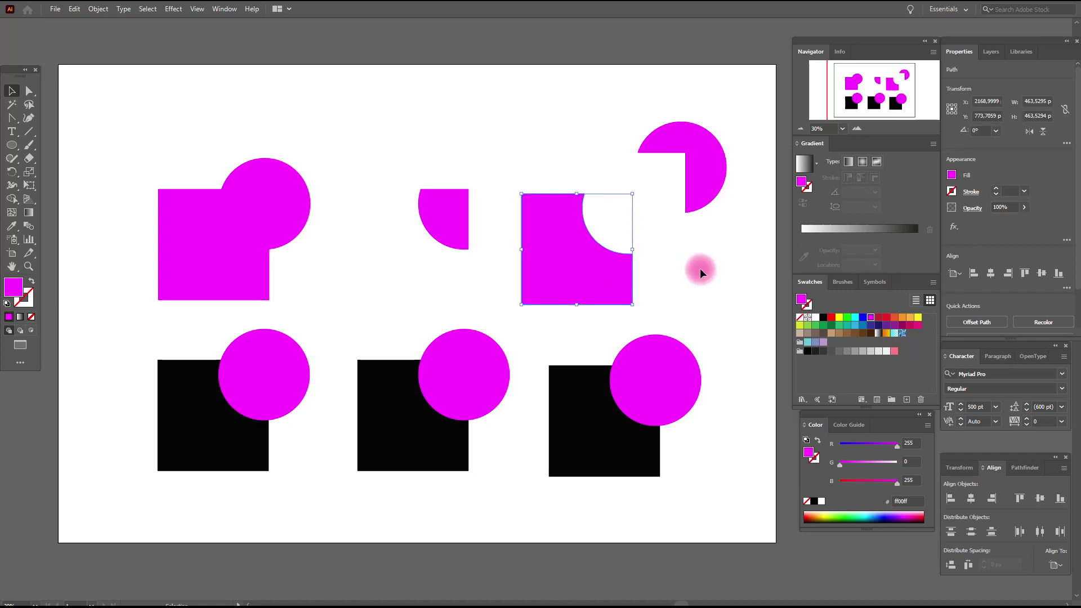
Step: Group the overlapping black square and magenta circle in the artboard's lower-left pair
left_click_drag(112, 339, 330, 471)
left_click(117, 373)
left_click_drag(116, 337, 309, 471)
right_click(251, 381)
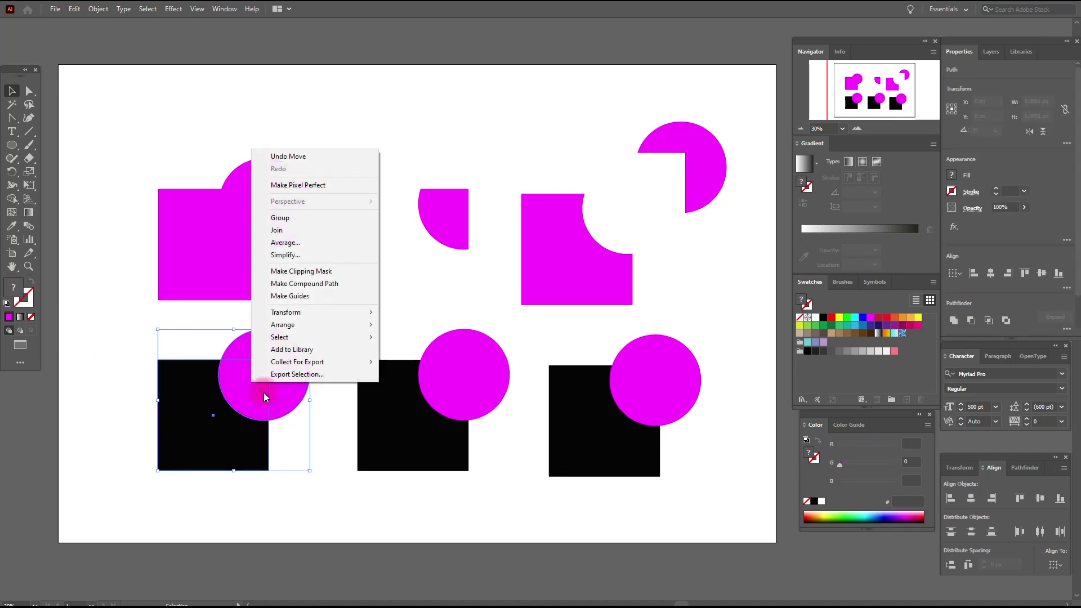
left_click(316, 226)
Step: Apply the Pathfinder Minus Back effect to the lower-left group and expand its appearance
left_click(176, 8)
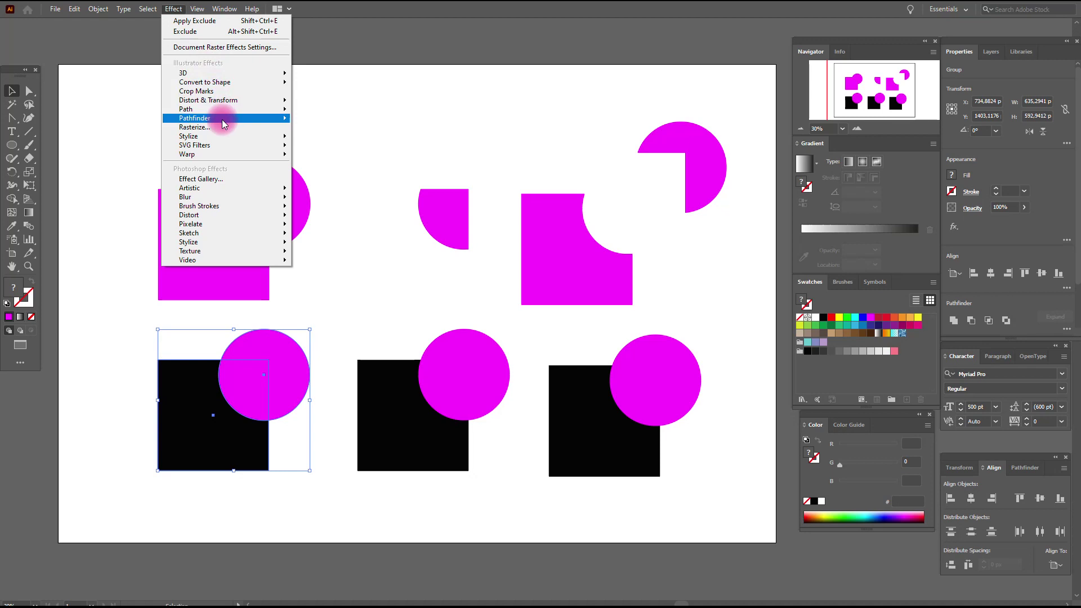
mouse_move(218, 117)
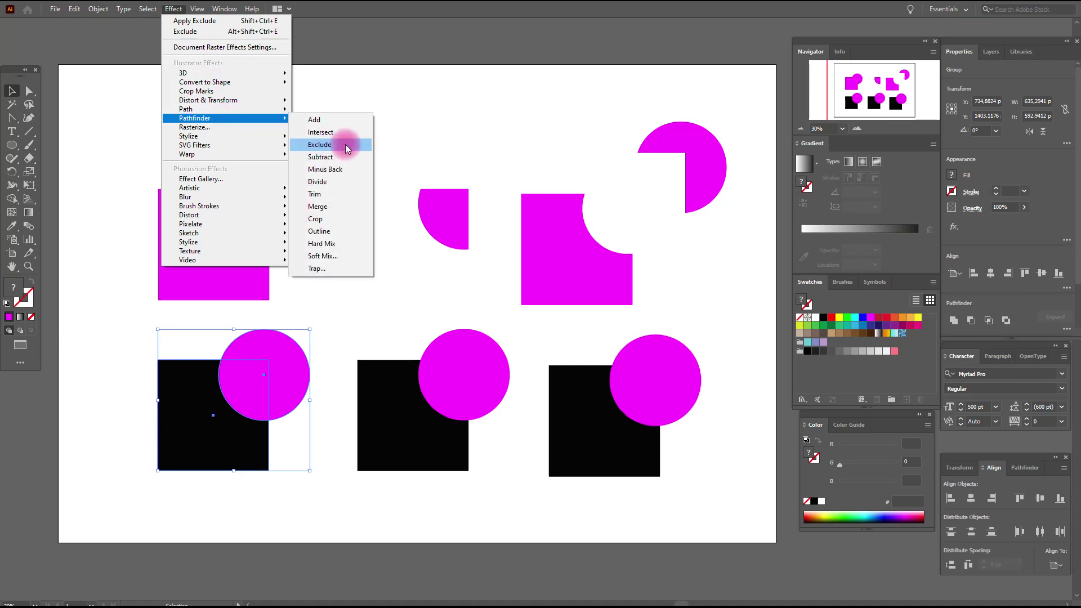
left_click(352, 165)
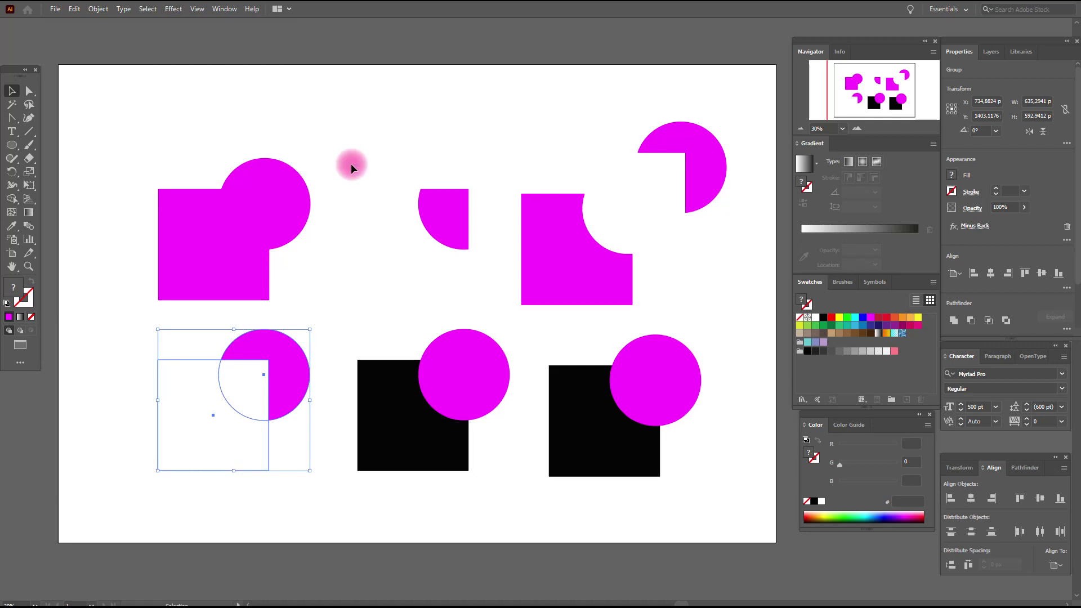
left_click(100, 10)
left_click(141, 153)
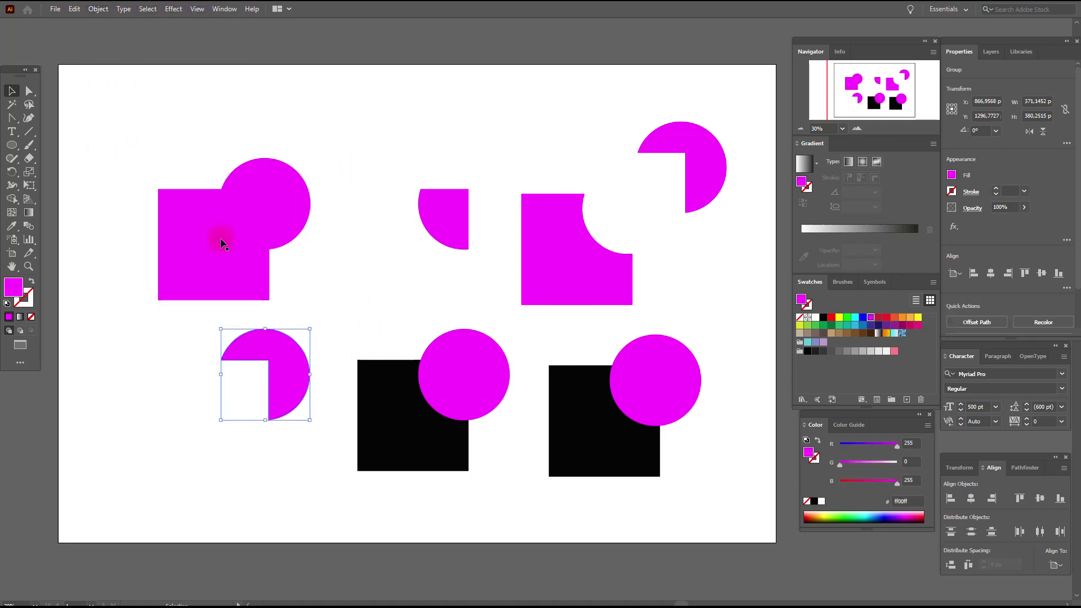
left_click(353, 313)
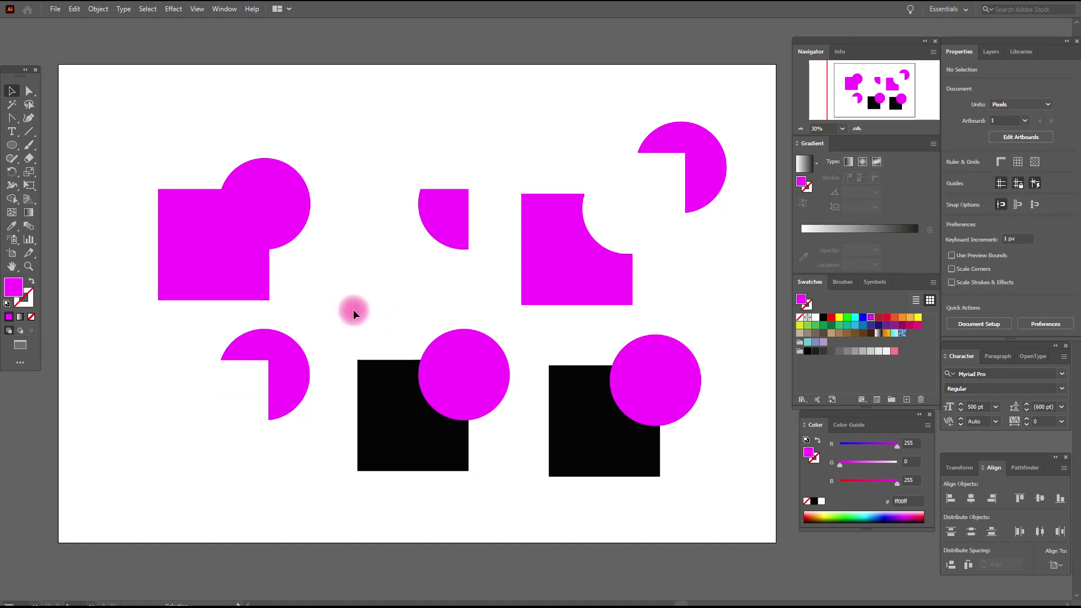
Step: Group the overlapping black square and magenta circle in the artboard's lower-middle pair
left_click_drag(349, 302, 492, 478)
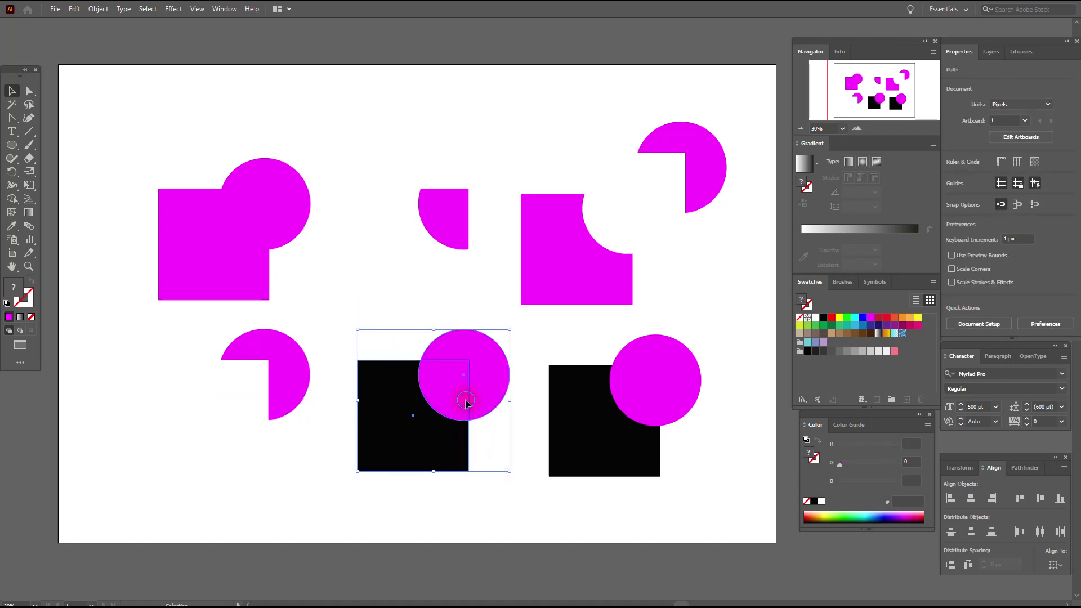
right_click(465, 403)
left_click(524, 235)
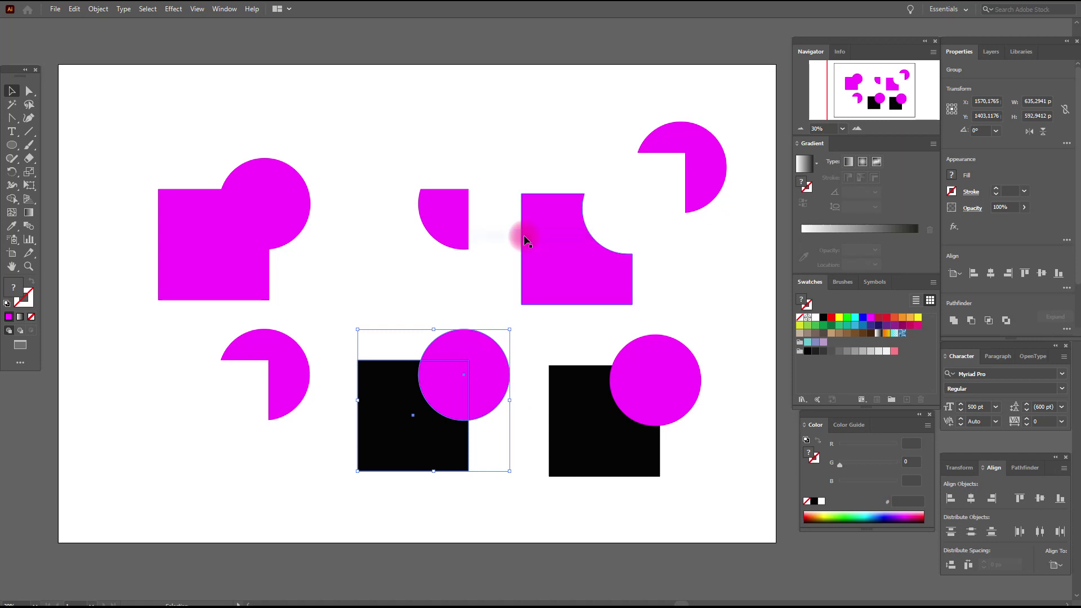
Step: Apply the Pathfinder Subtract effect to the lower-middle group and expand its appearance
left_click(183, 10)
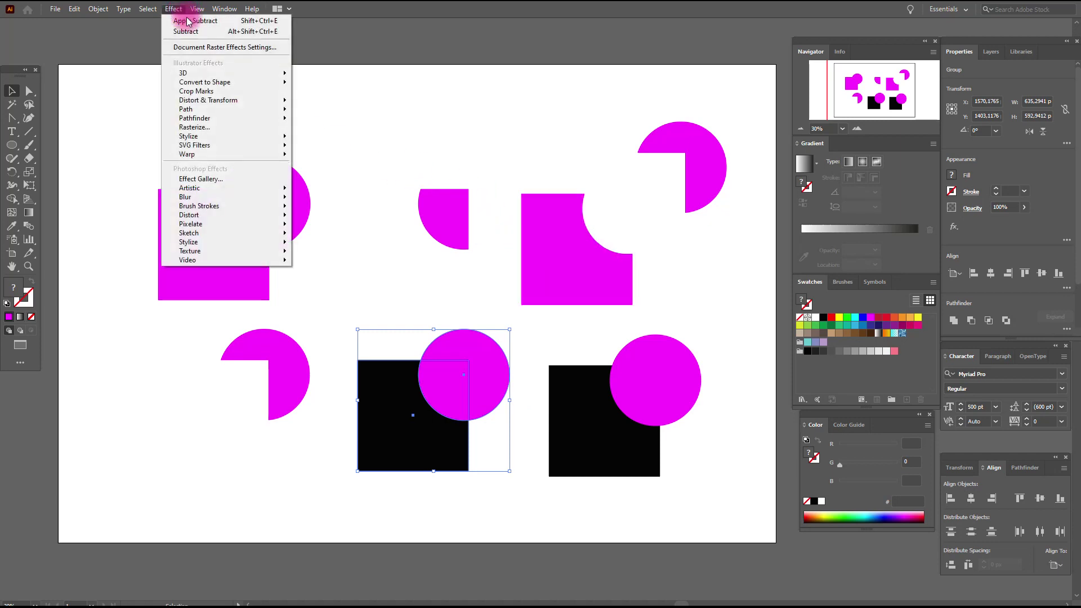
mouse_move(225, 117)
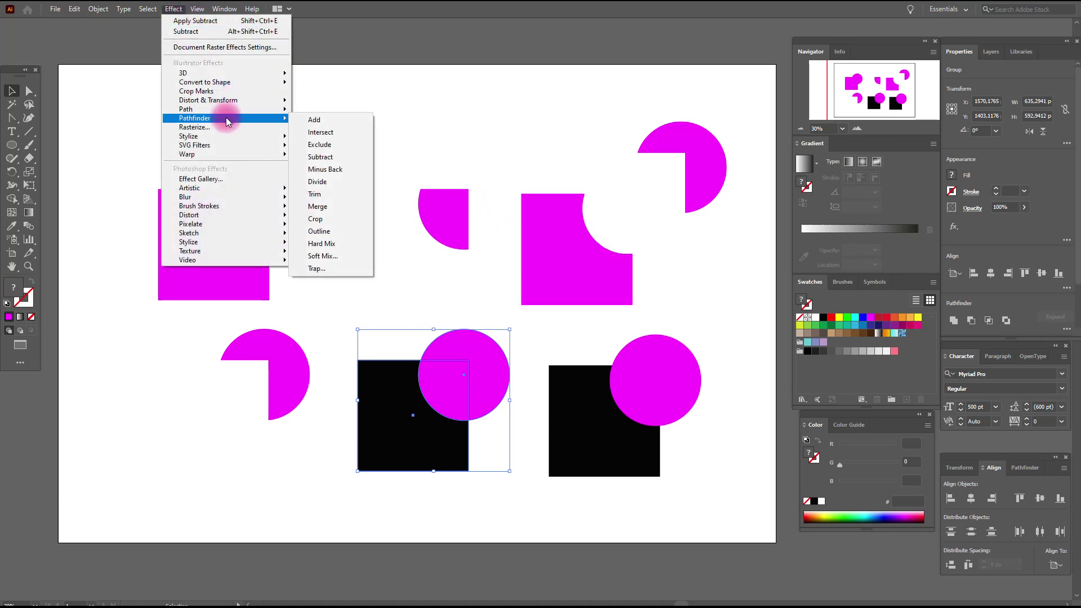
left_click(356, 157)
left_click(98, 9)
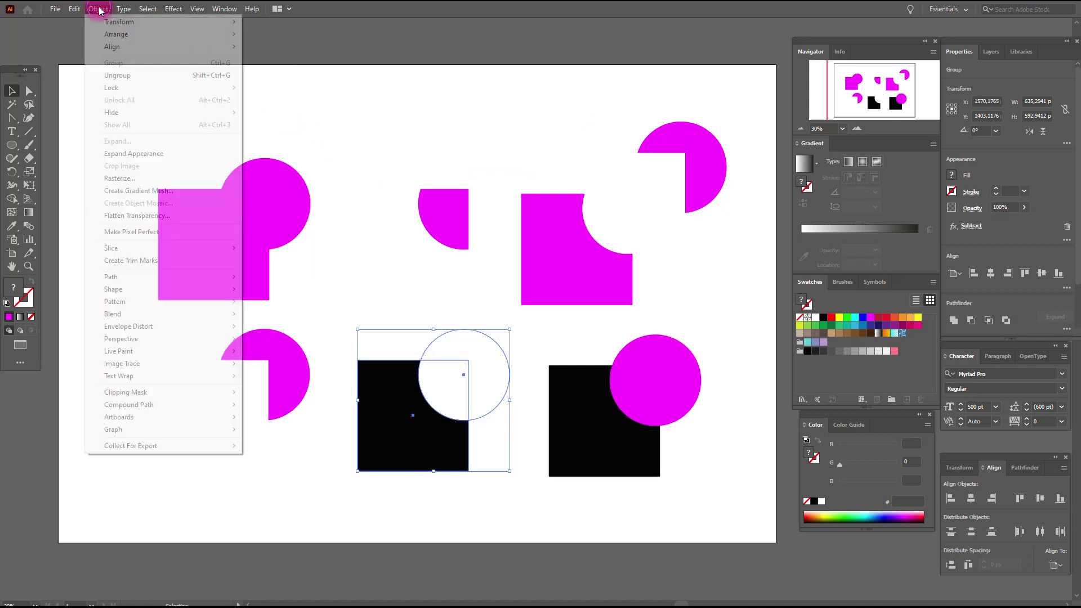
left_click(169, 154)
left_click(428, 318)
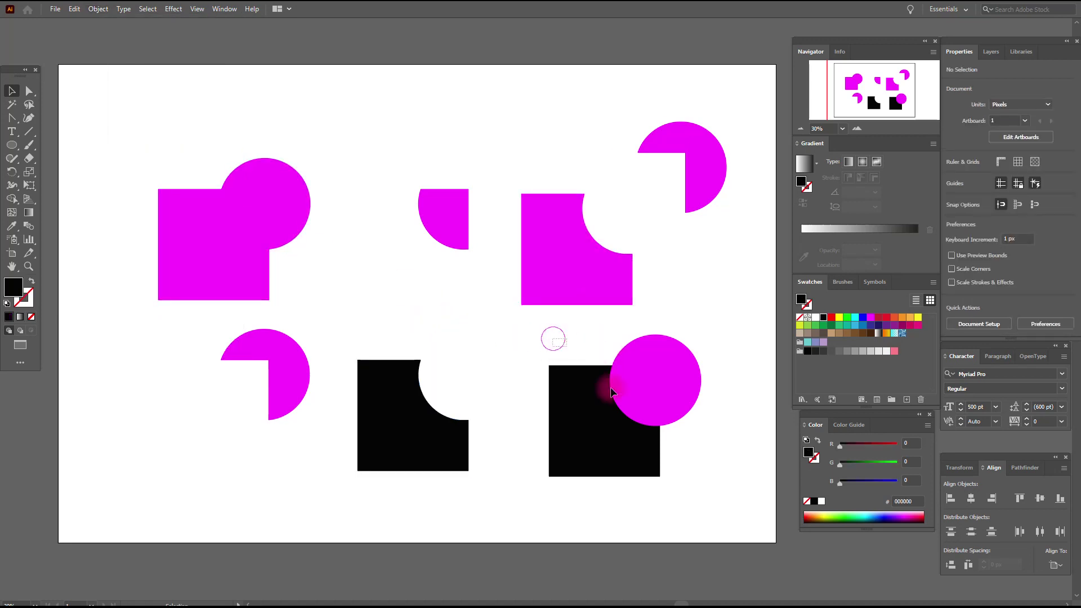
Step: Group the overlapping black square and magenta circle in the artboard's lower-right pair
left_click_drag(610, 386, 657, 442)
right_click(640, 402)
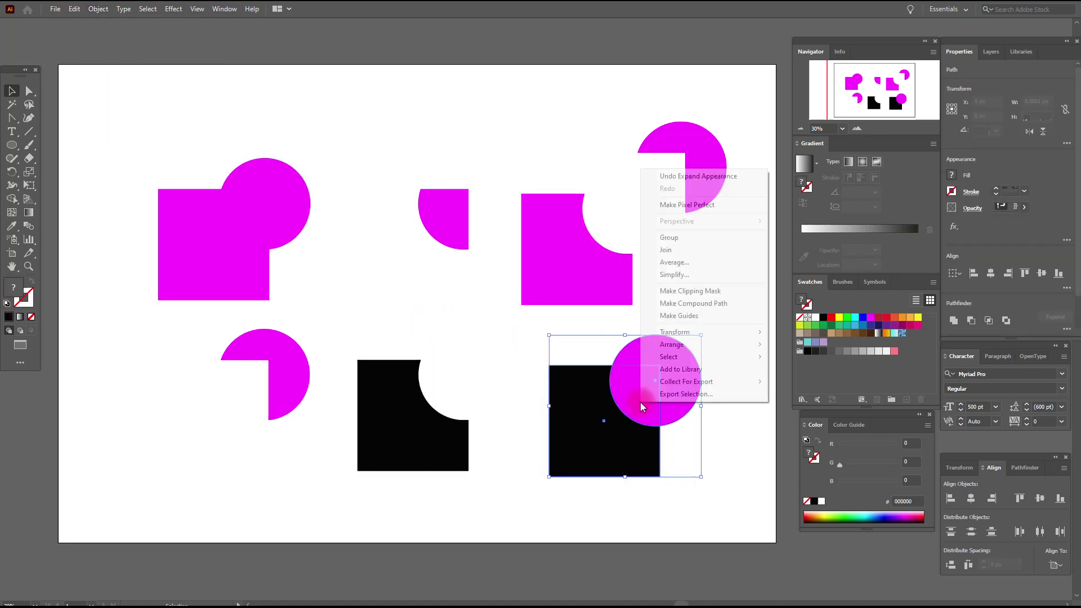
left_click(688, 243)
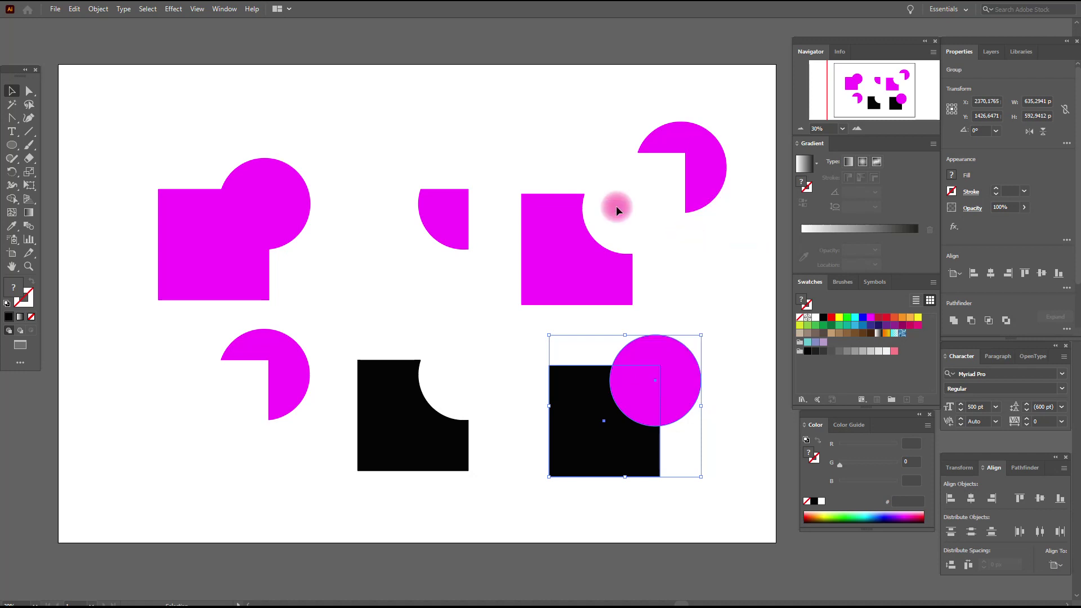
Step: Apply the Pathfinder Crop effect to the lower-right group and expand its appearance
left_click(183, 10)
mouse_move(254, 119)
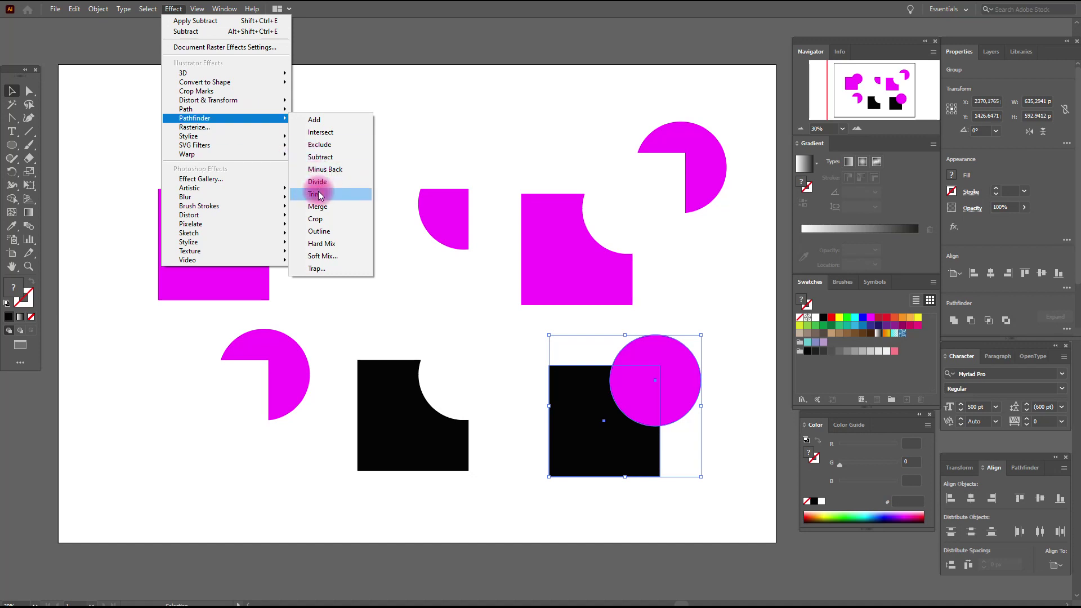
left_click(323, 217)
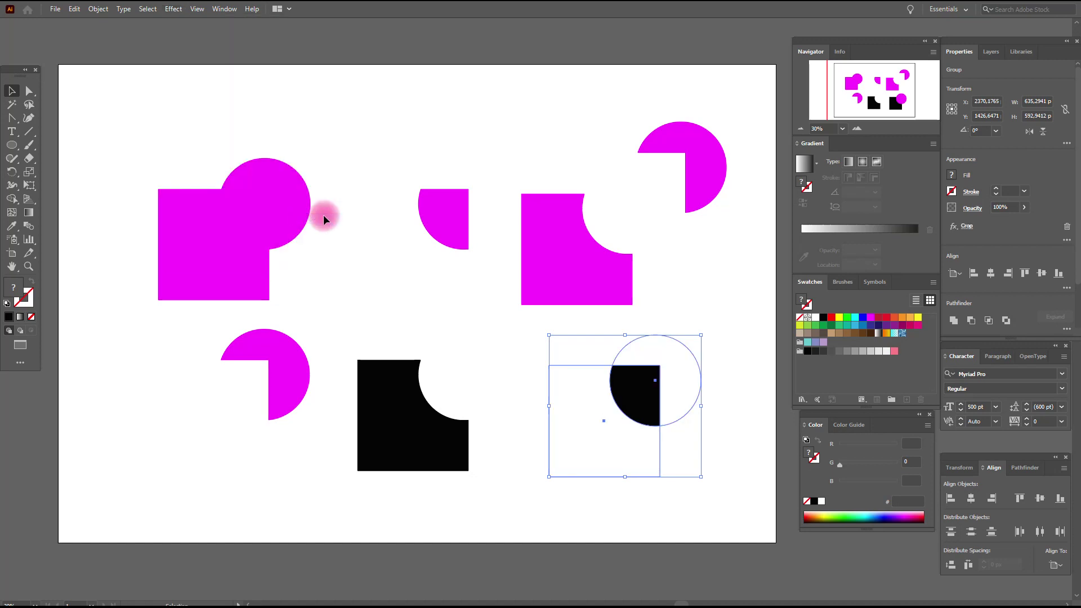
left_click(98, 9)
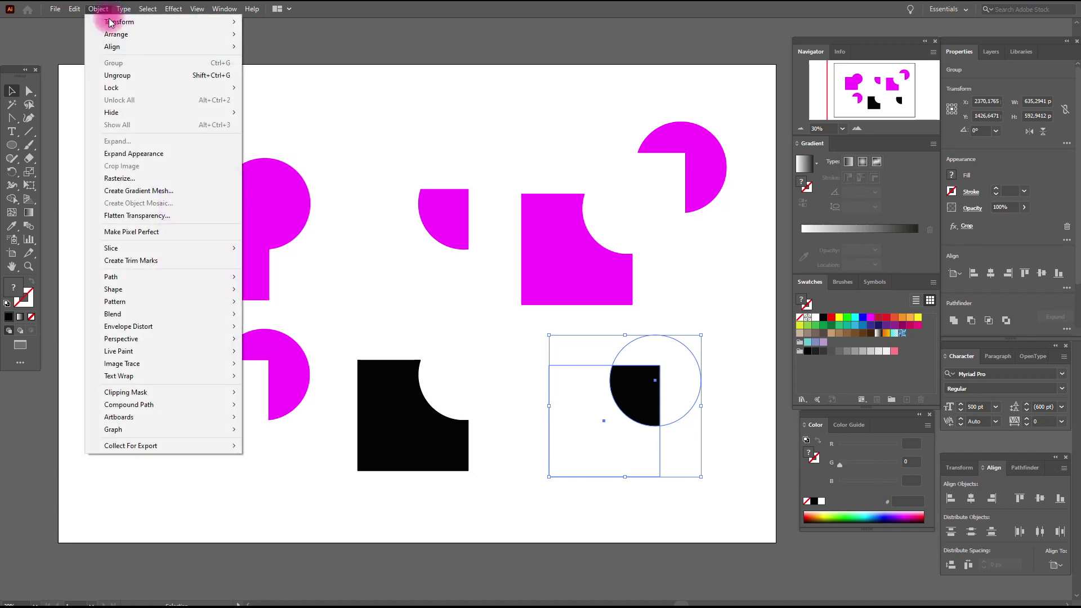
left_click(163, 163)
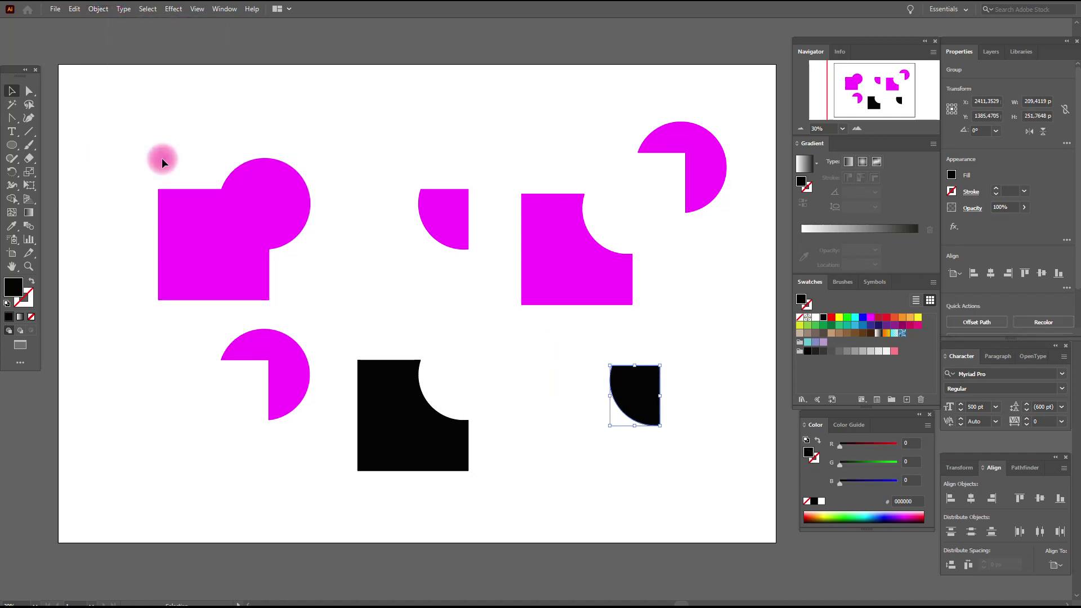
left_click(360, 163)
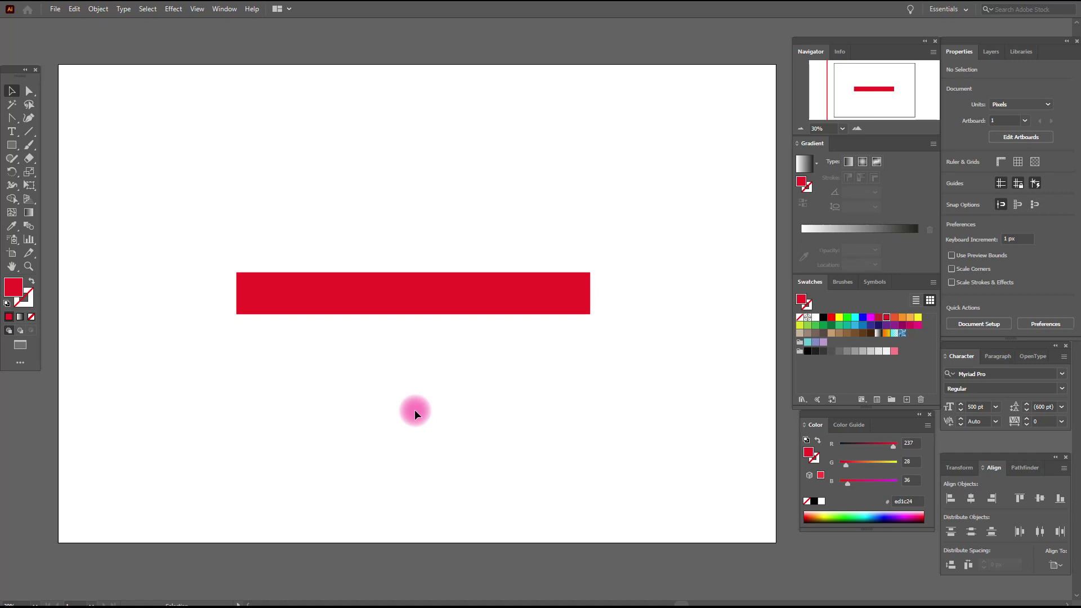
Step: Open the Warp effect options for the red rectangle with the Arc style
left_click(443, 305)
left_click(174, 9)
mouse_move(222, 153)
left_click(362, 158)
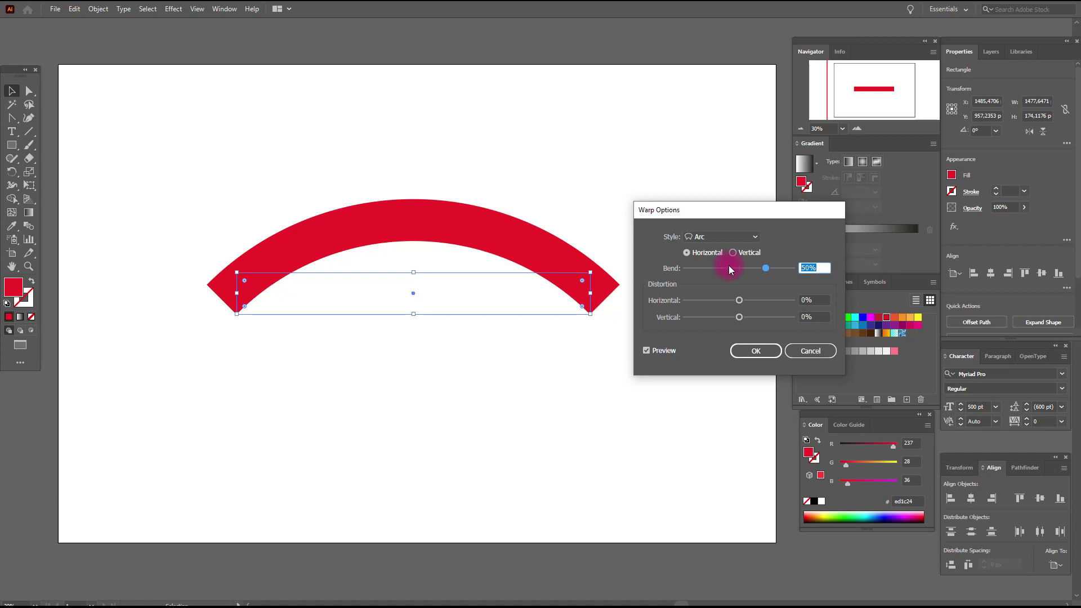
Step: Try the Arc Lower and Arc Upper warp styles on the red rectangle
left_click(735, 236)
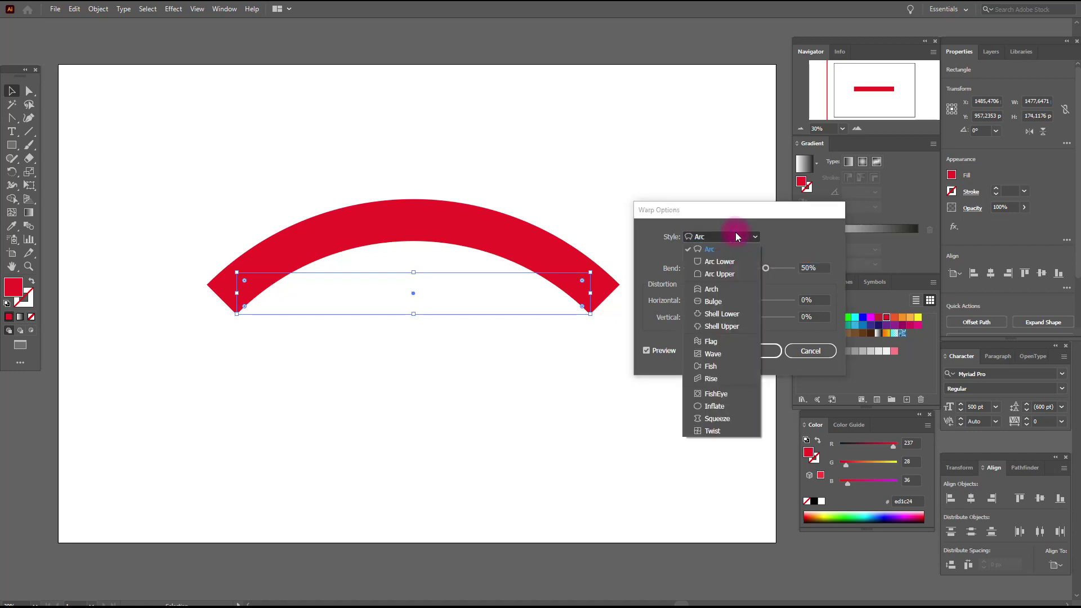
left_click(734, 261)
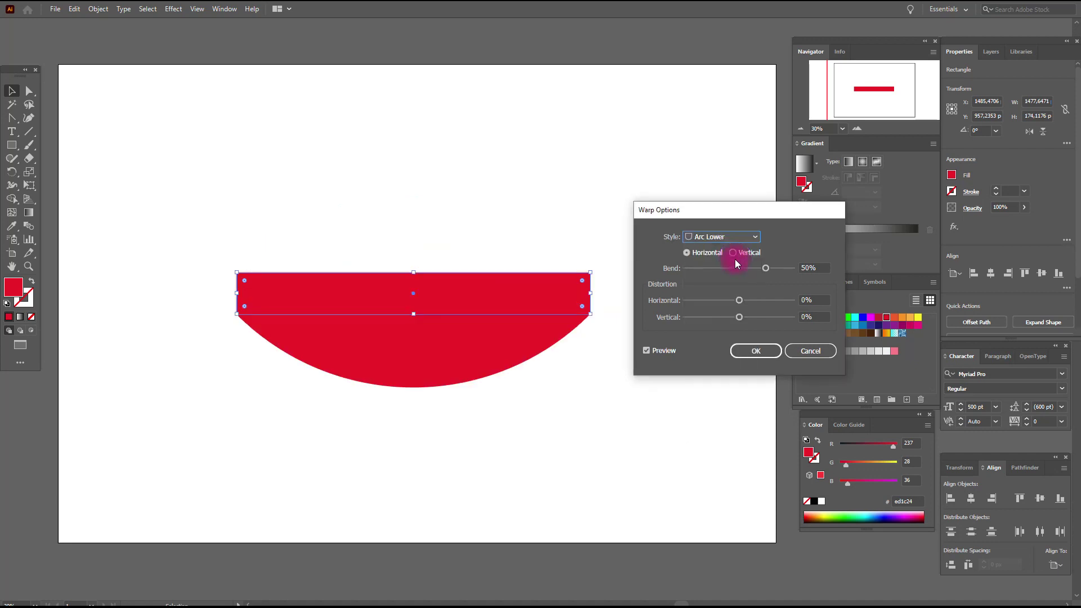
left_click(728, 241)
left_click(725, 275)
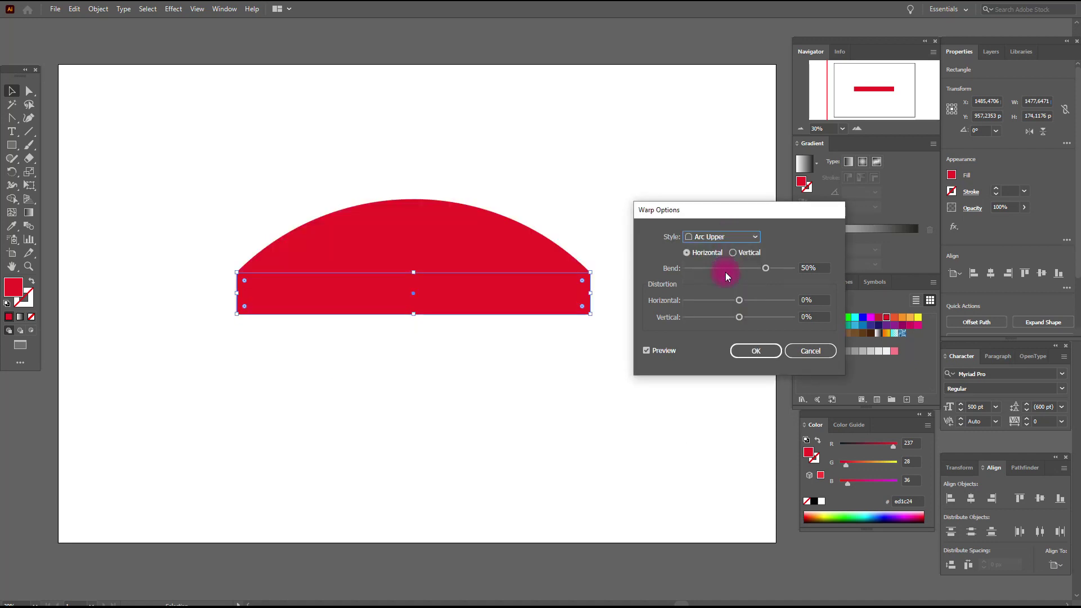
Step: Try the vertical warp orientation, return to horizontal and set the bend to 41%
left_click(739, 240)
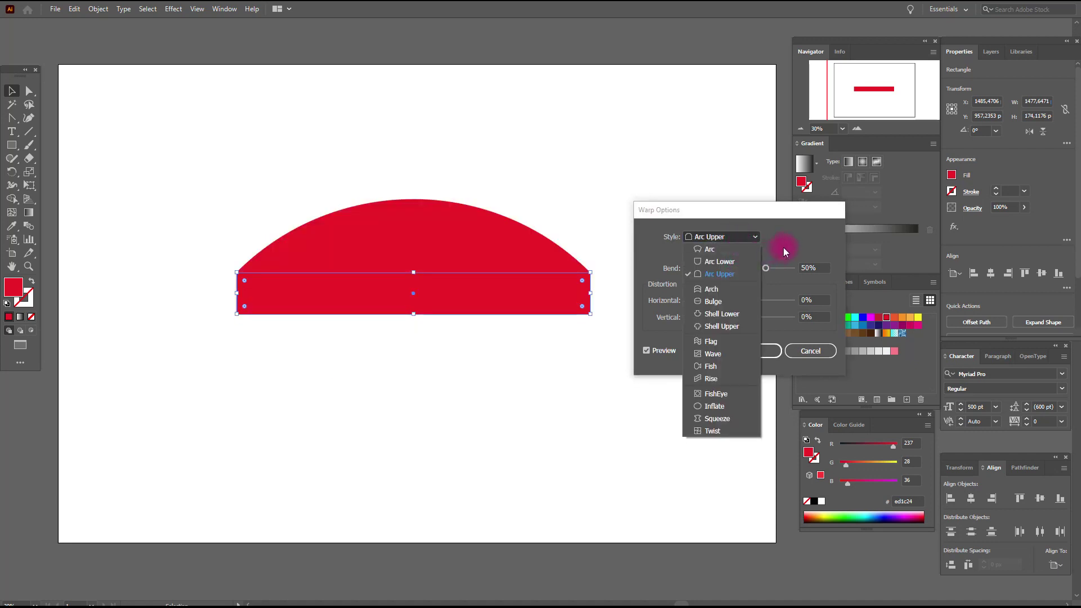
left_click(764, 269)
left_click_drag(712, 271, 753, 272)
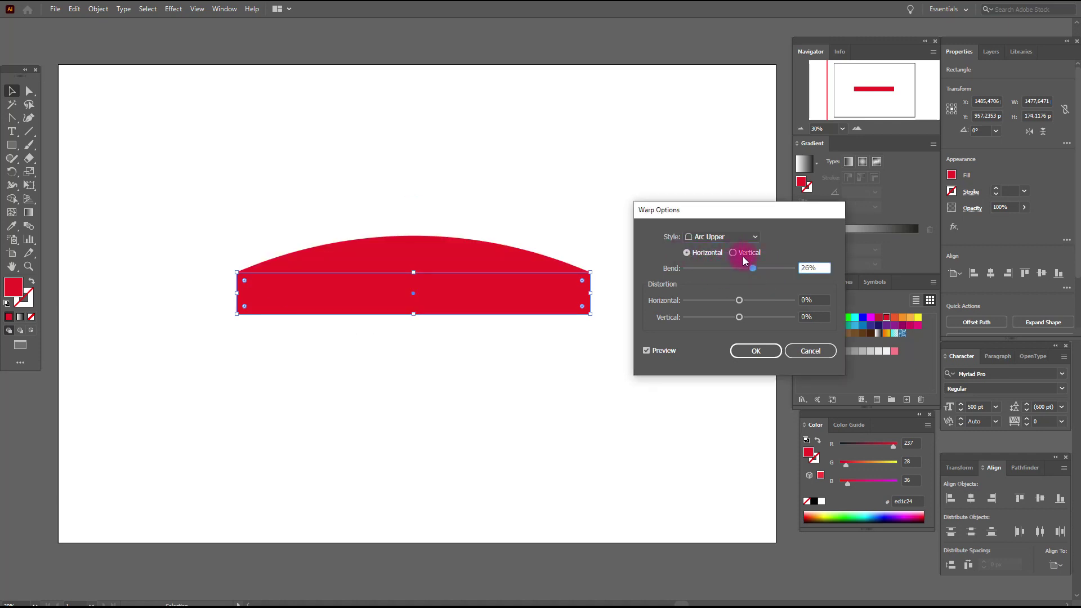
left_click(741, 254)
left_click(708, 253)
left_click_drag(759, 268, 762, 269)
Step: Try the Flag, Fish and Squeeze warp styles on the red rectangle and cancel the warp
left_click(753, 237)
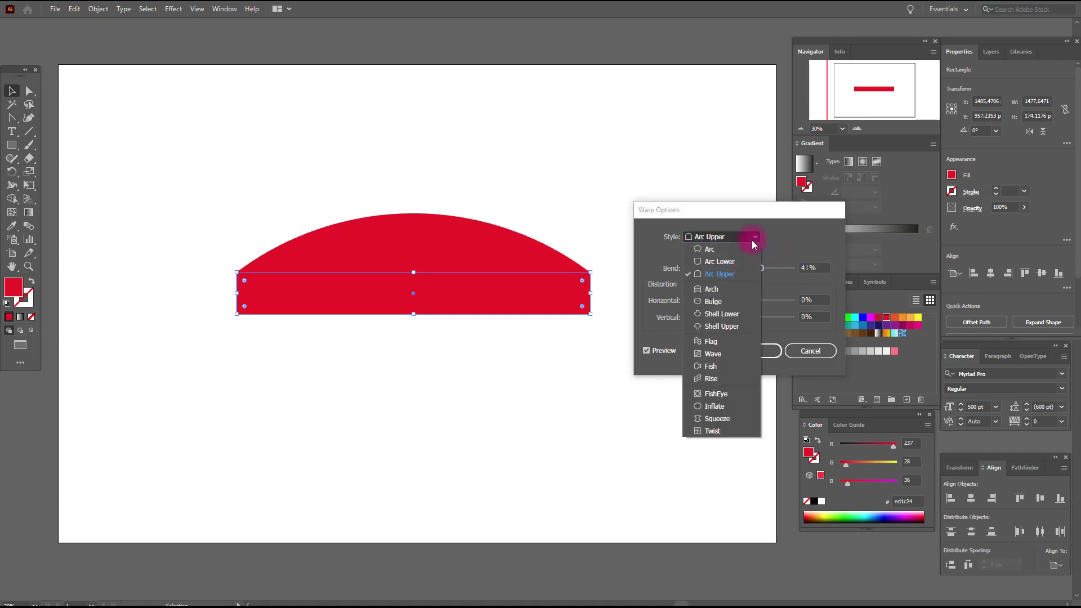
left_click(738, 340)
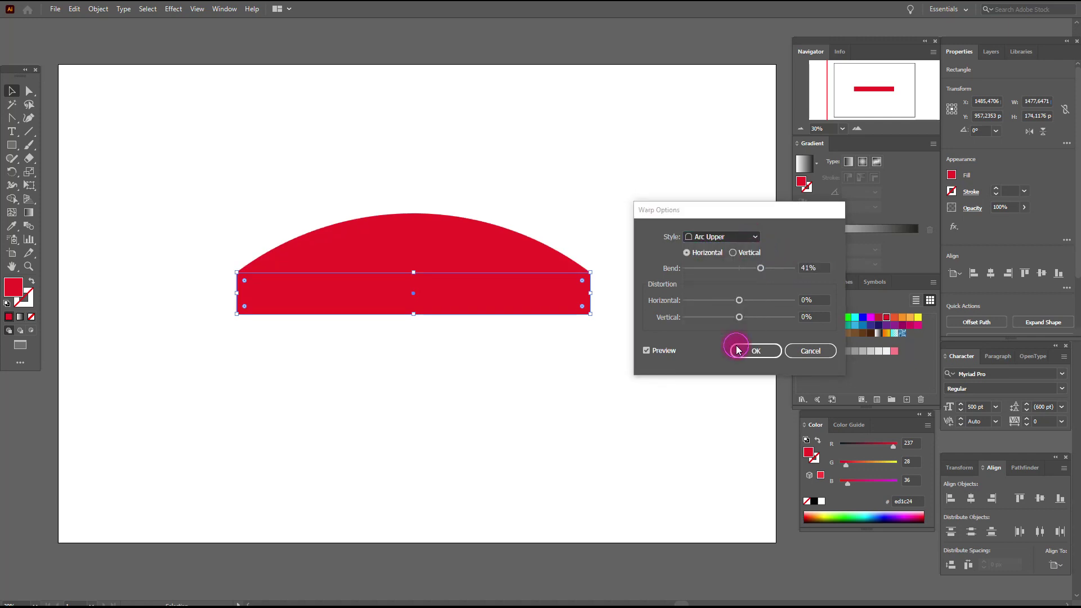
left_click(751, 240)
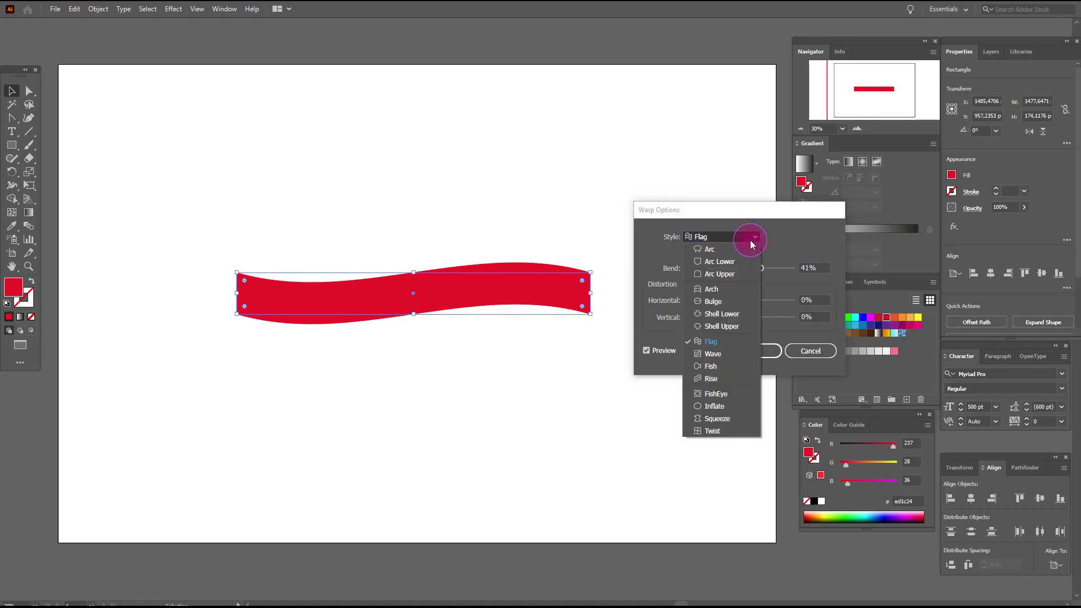
left_click(725, 366)
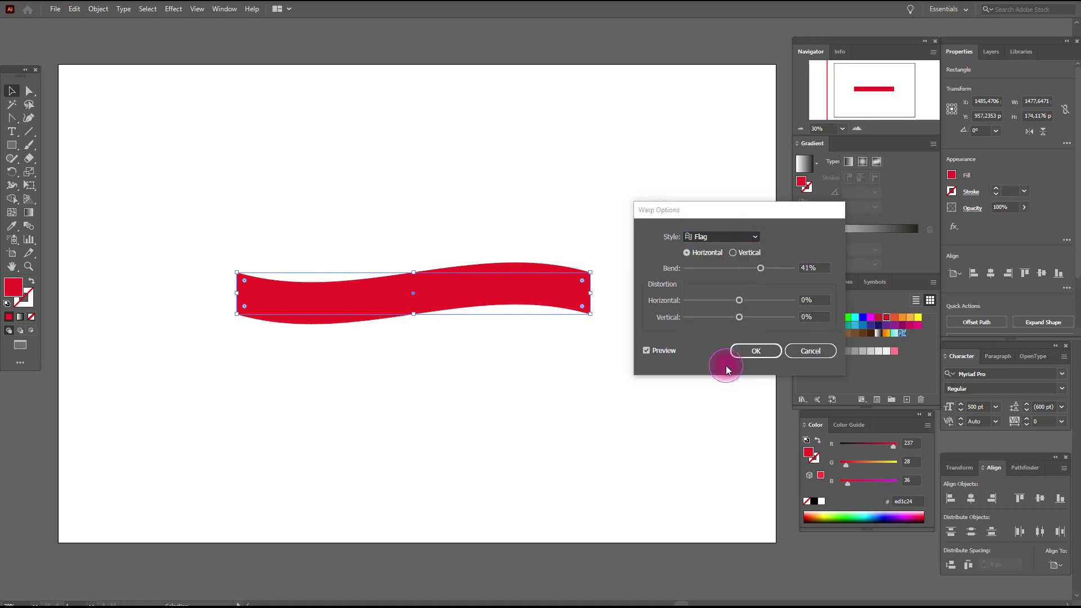
left_click(743, 237)
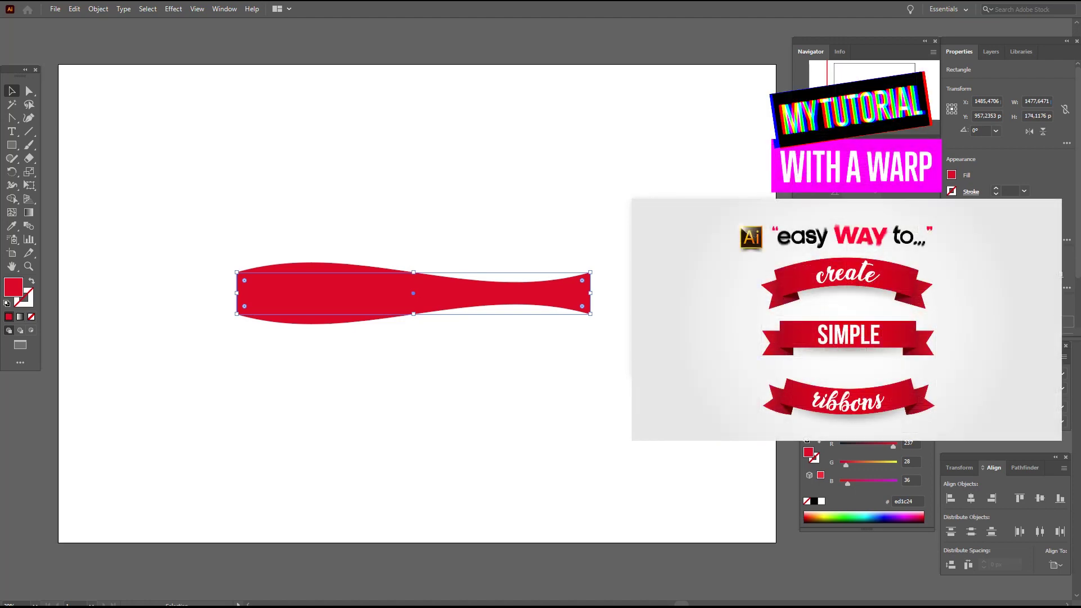
left_click(726, 414)
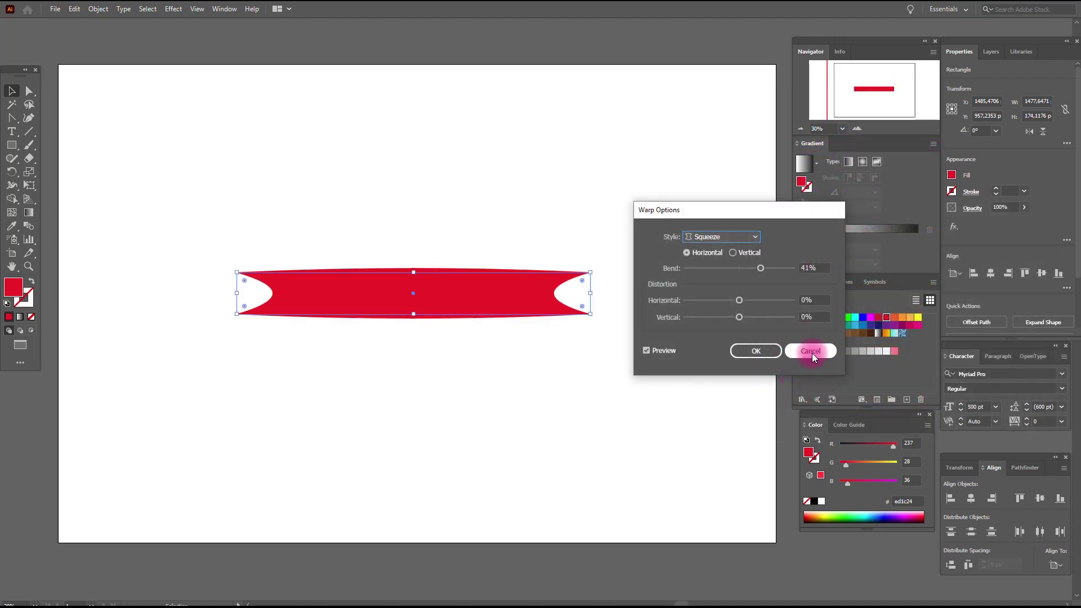
left_click(811, 351)
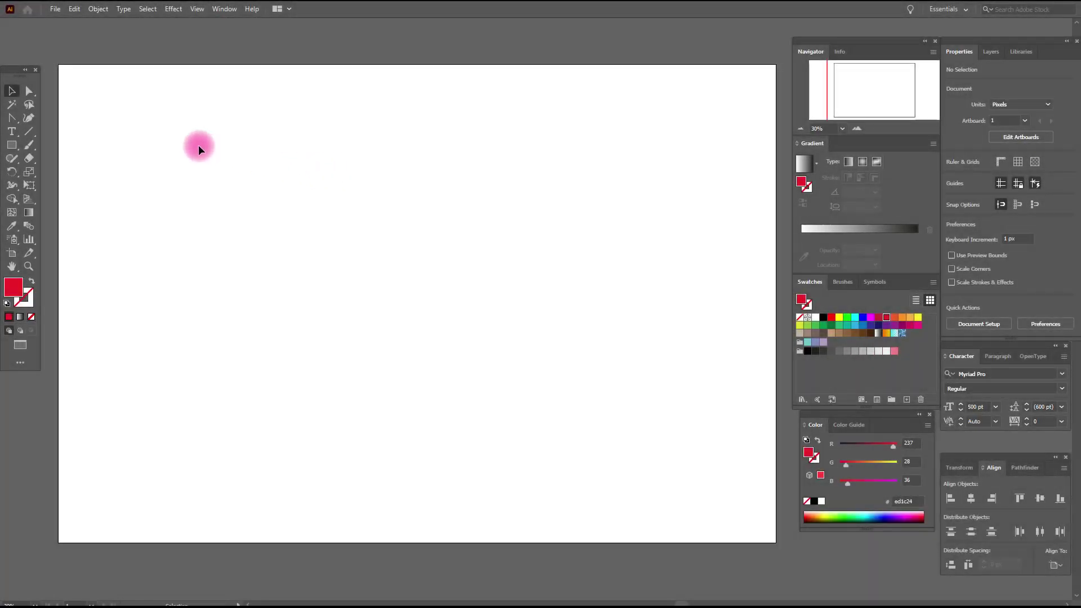
Step: Open the Effect Gallery and examine the effects in its Stylize, Sketch, Distort, Brush Strokes and Artistic categories
left_click(173, 9)
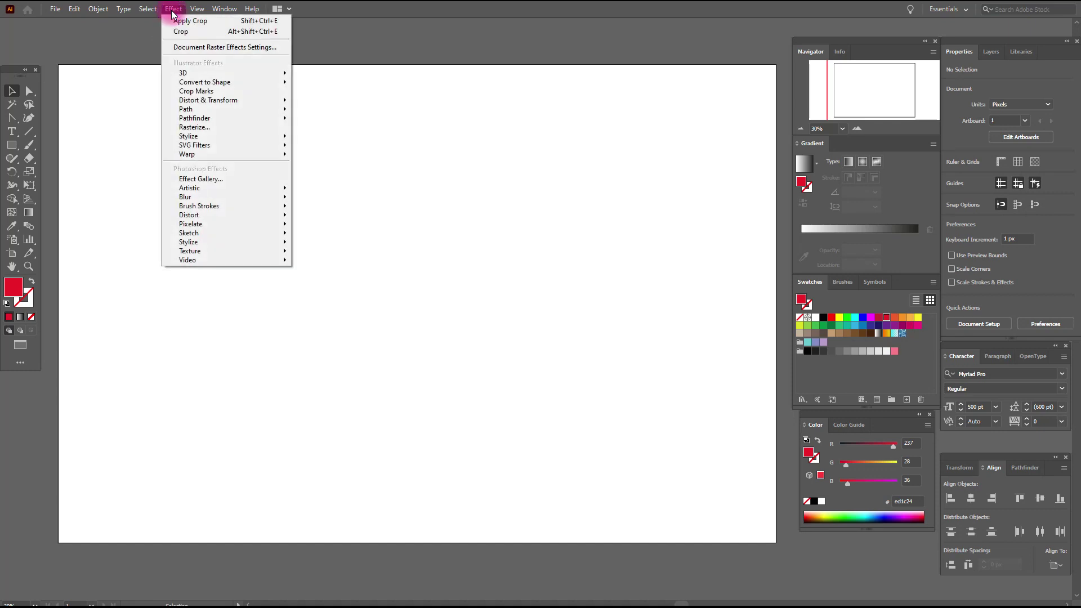
left_click(213, 181)
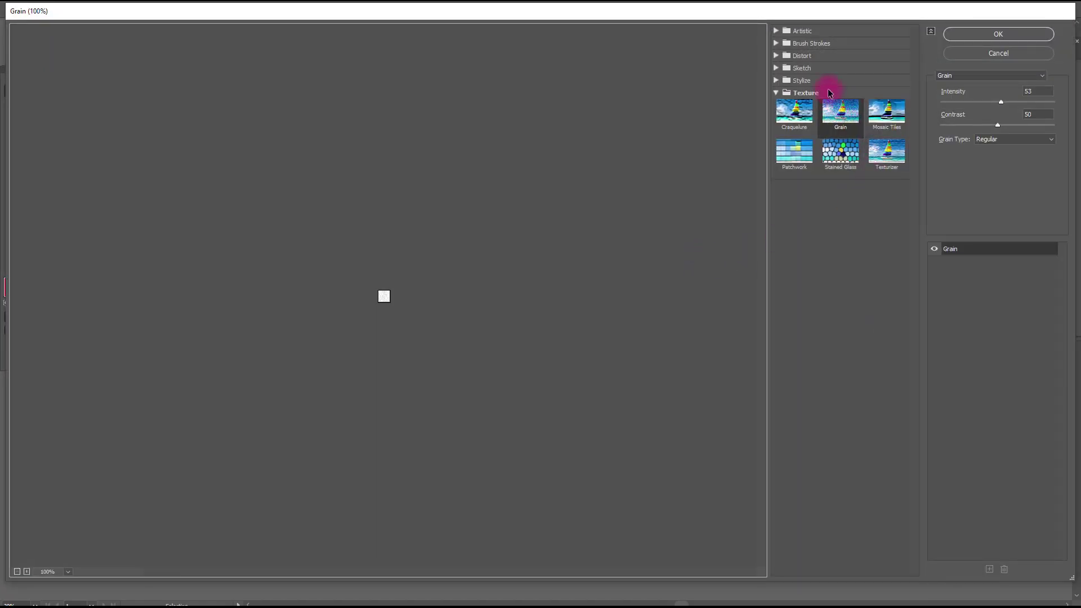
left_click(804, 81)
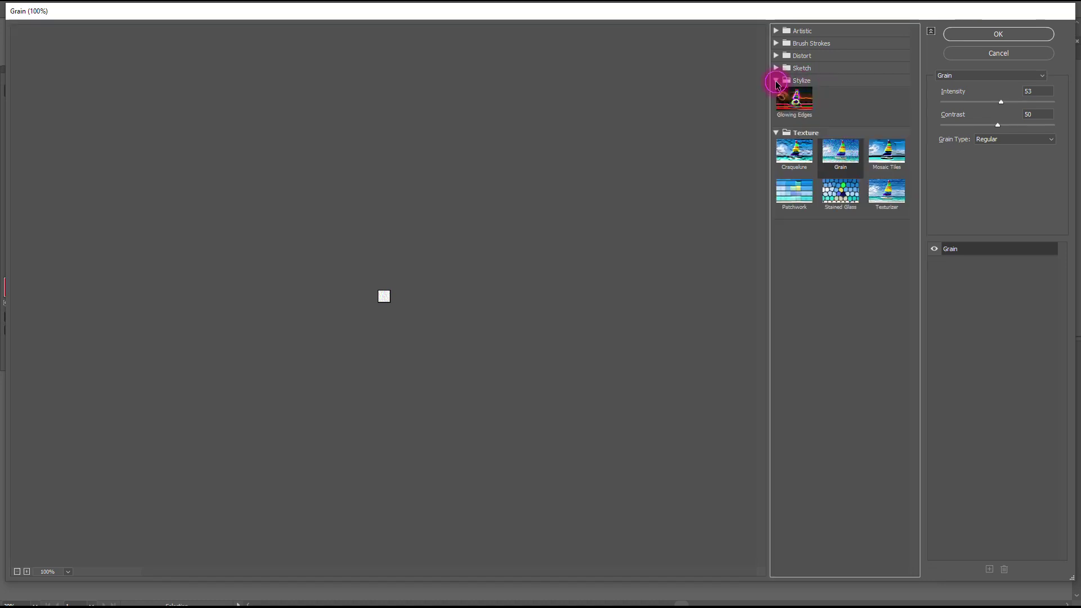
left_click(777, 68)
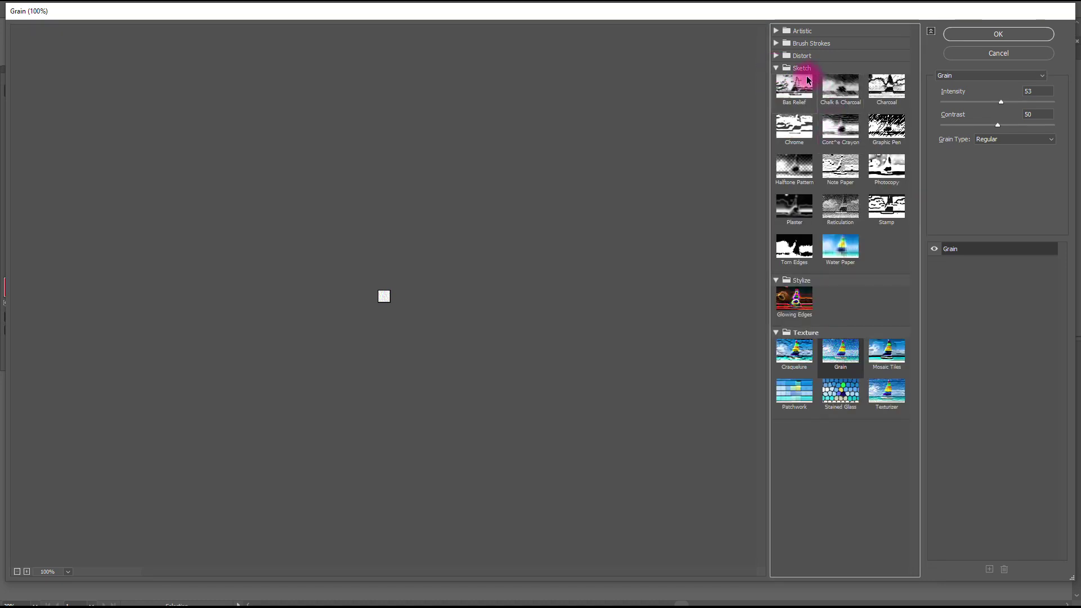
left_click(776, 55)
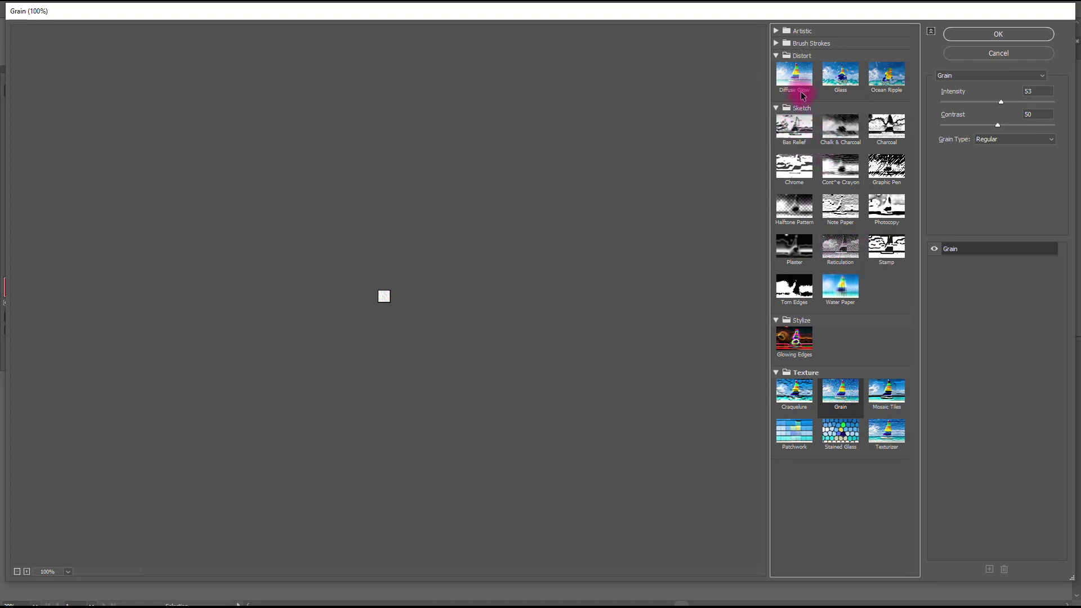
left_click(777, 43)
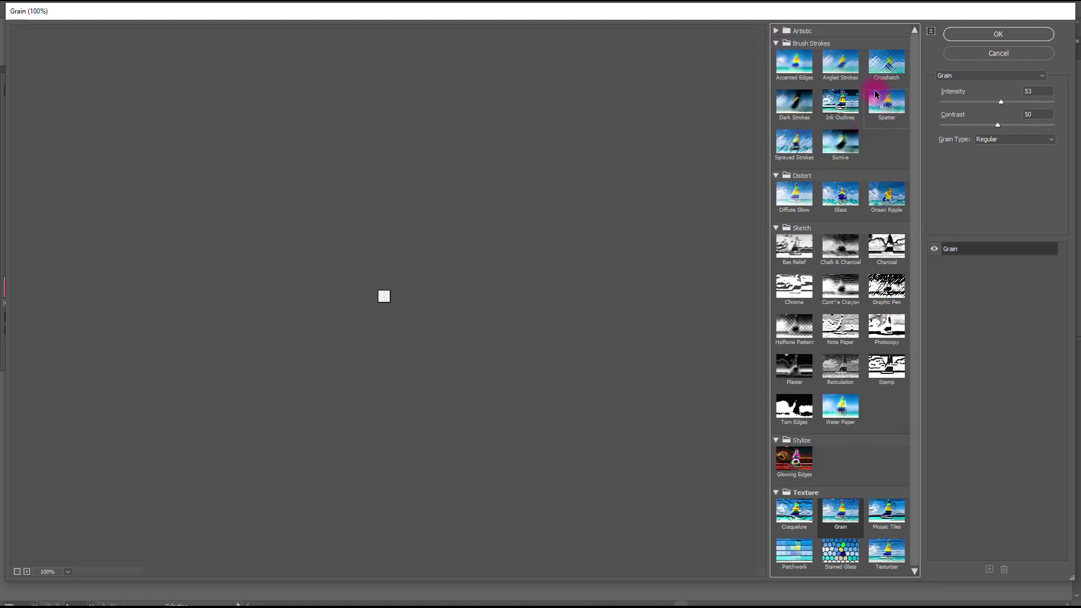
left_click(777, 32)
left_click(831, 168)
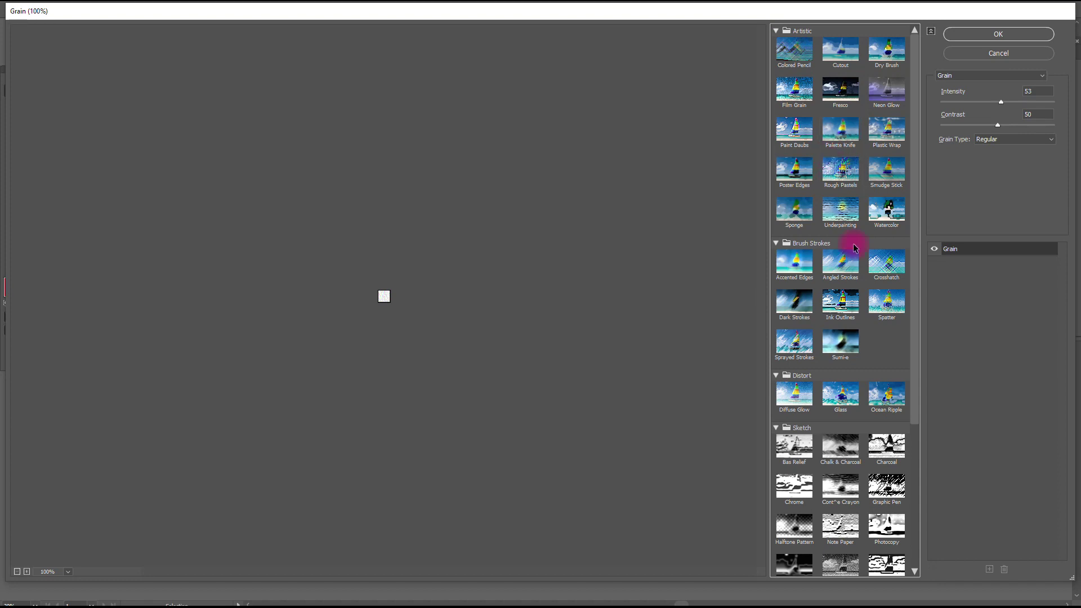
scroll(853, 248, "down", 3)
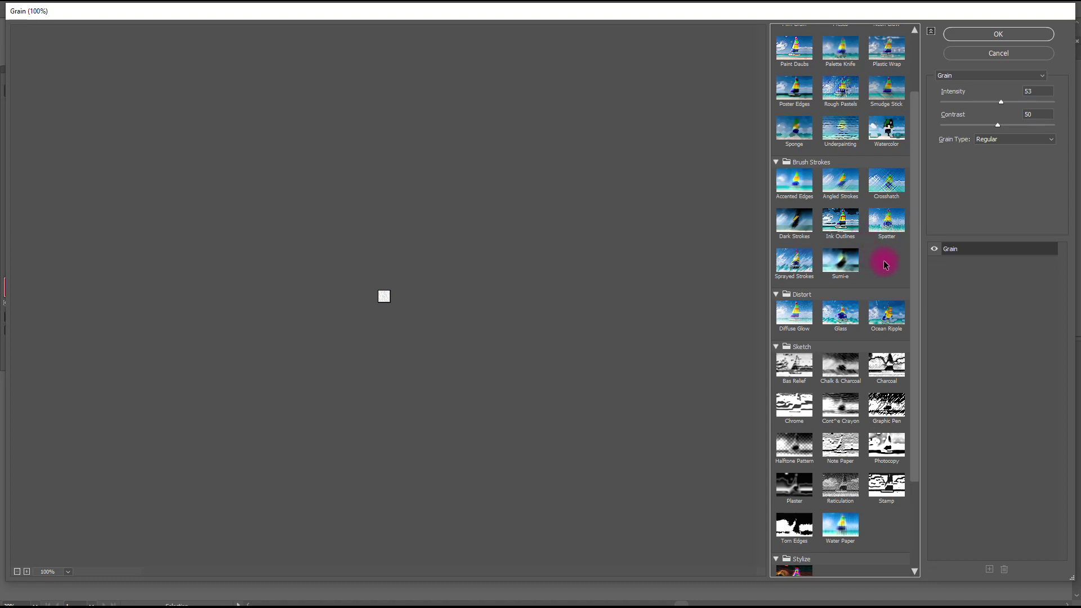
left_click(1016, 58)
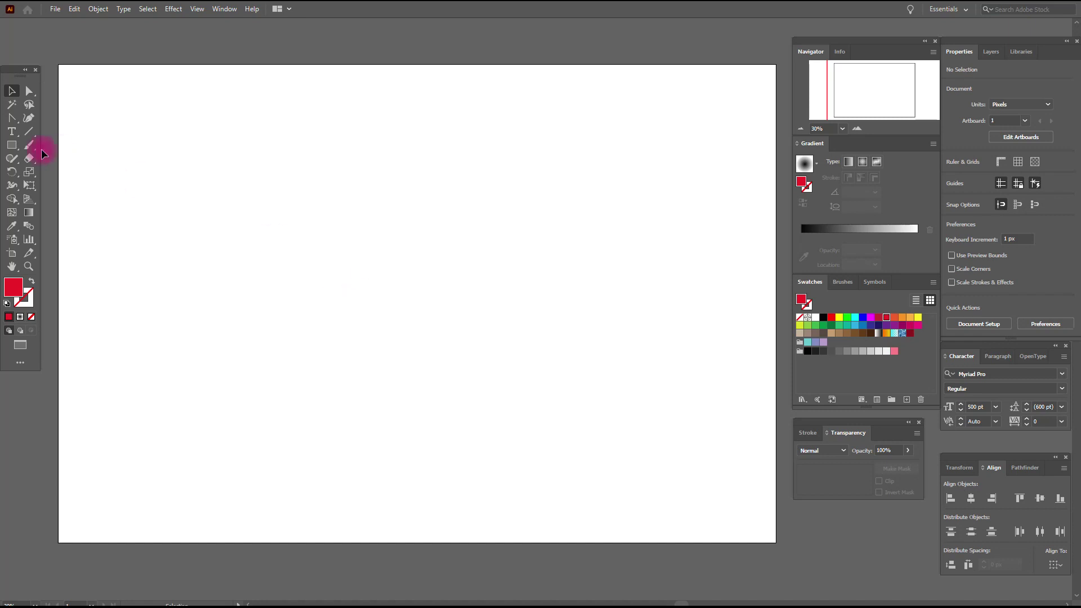
Step: Draw a red circle about 1301 px in diameter mid-artboard and fill its in-place copy with dark red
left_click(11, 145)
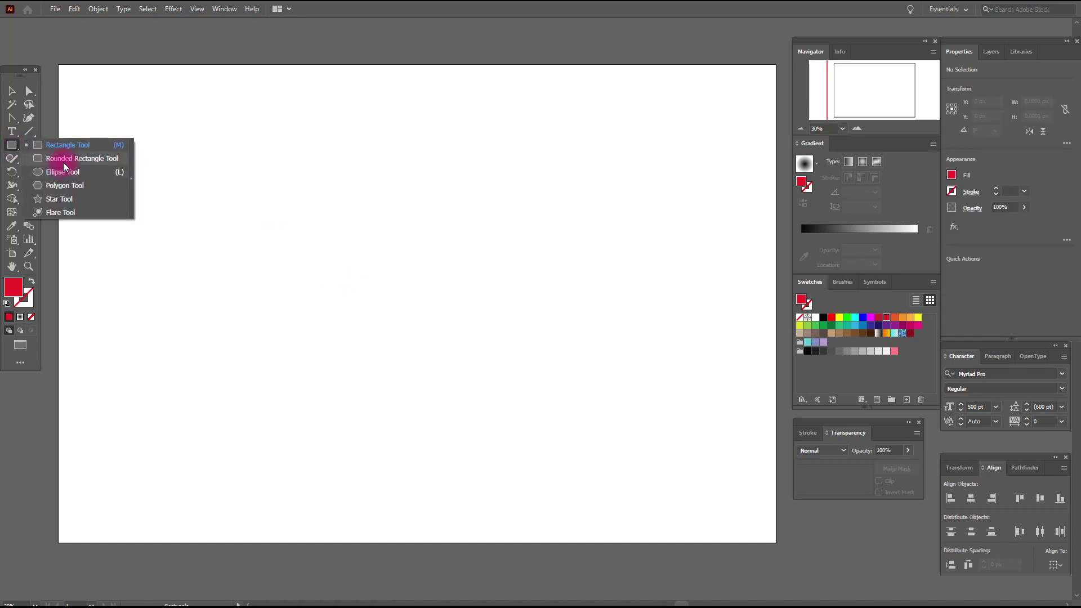
left_click(59, 172)
left_click_drag(256, 156, 547, 469)
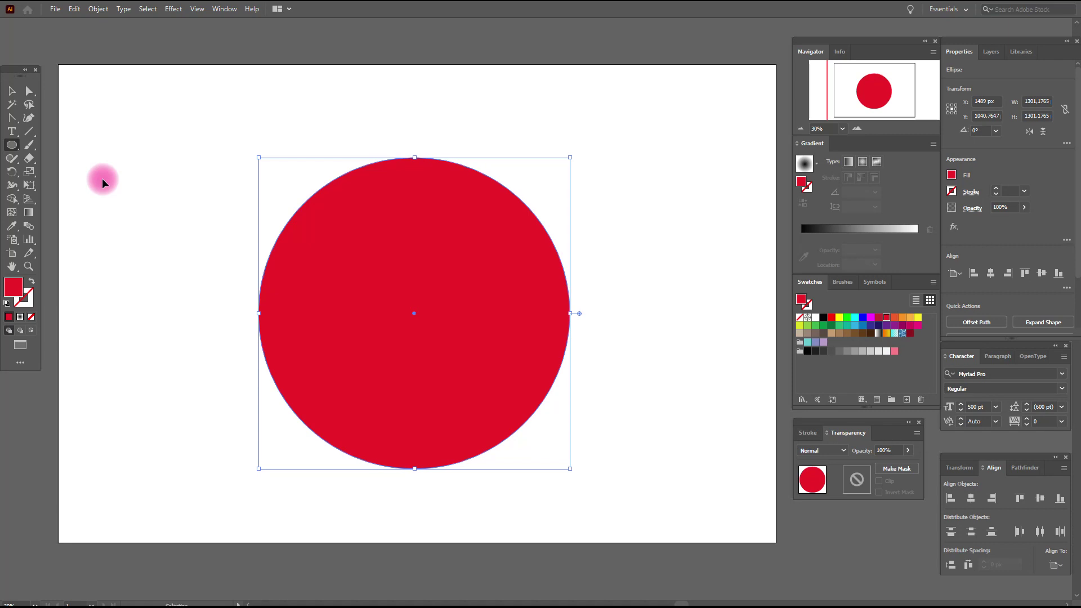
left_click(911, 334)
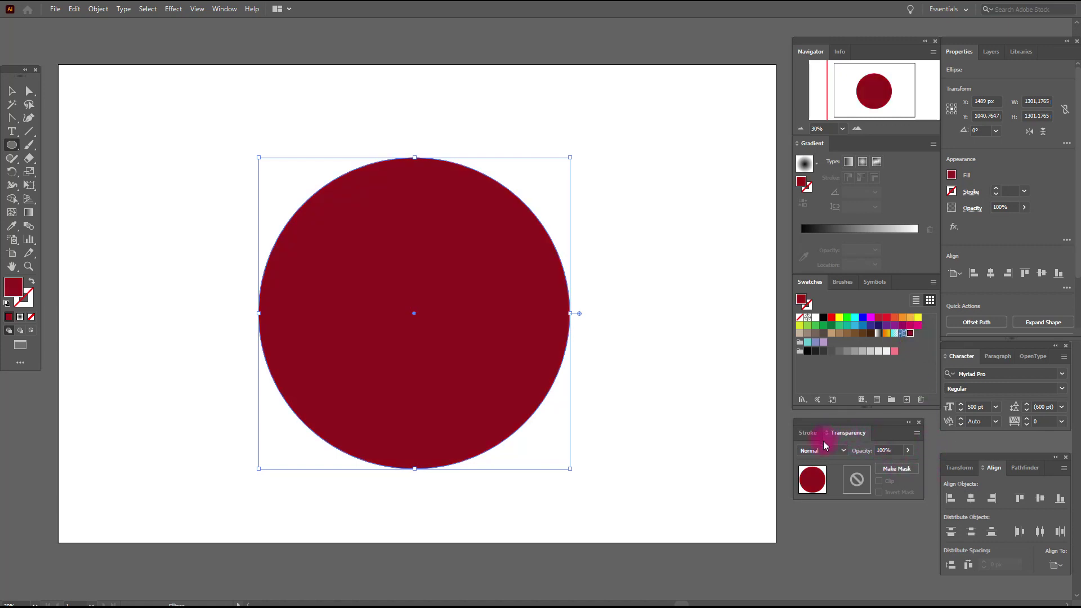
Step: Add an opacity mask to the dark red circle with clipping turned off and enter mask editing
left_click(894, 470)
left_click(889, 482)
left_click(861, 483)
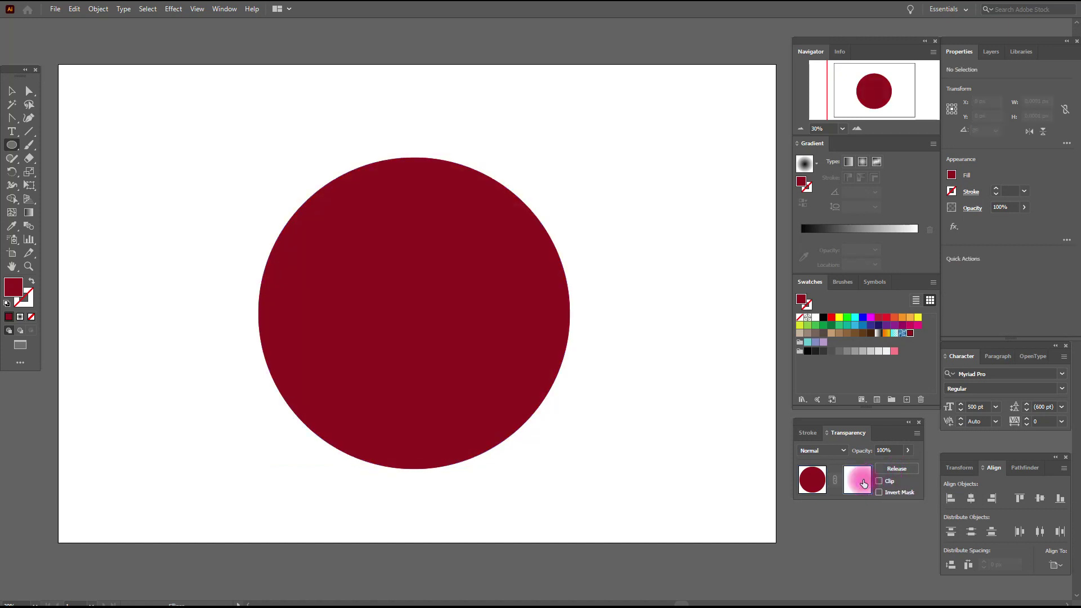
Step: Draw a rectangle about 1856 by 1699 px over the circle inside the mask and fill it with a radial white-to-black gradient
left_click_drag(13, 148, 48, 148)
left_click_drag(207, 104, 652, 511)
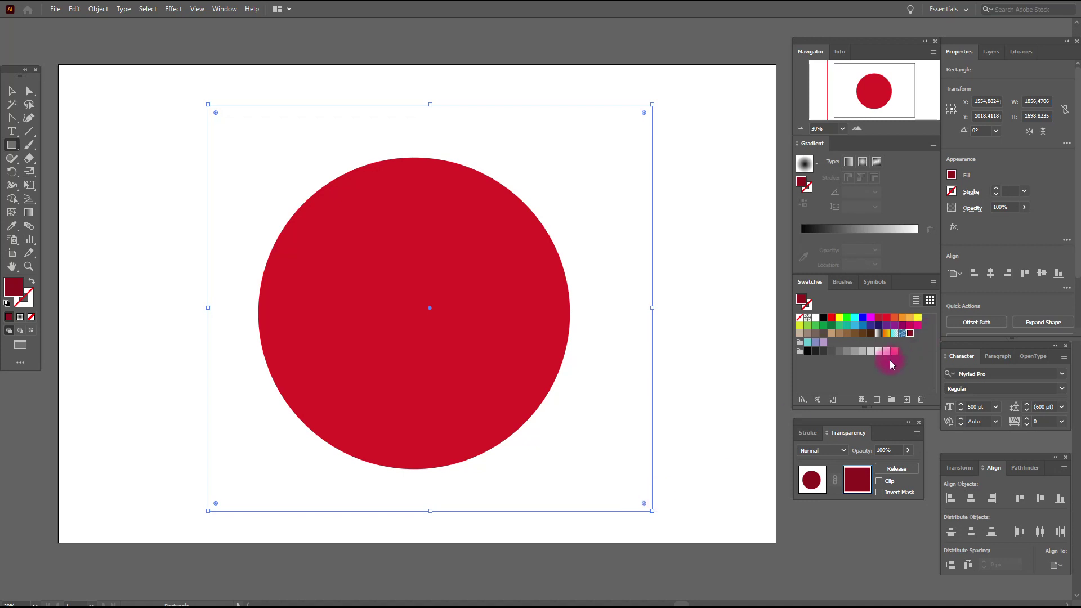
left_click(878, 333)
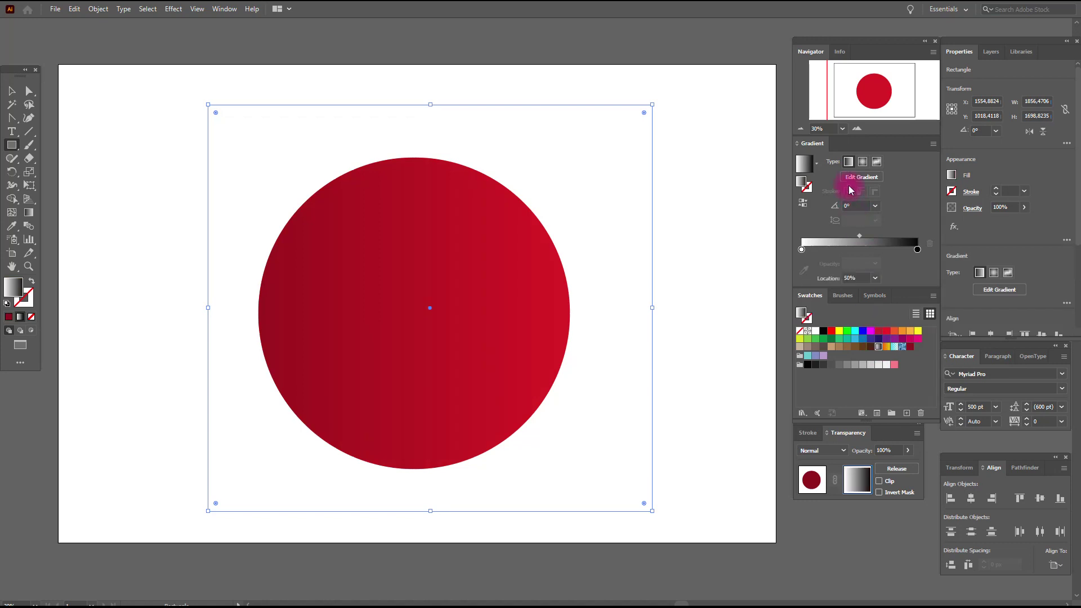
left_click(862, 162)
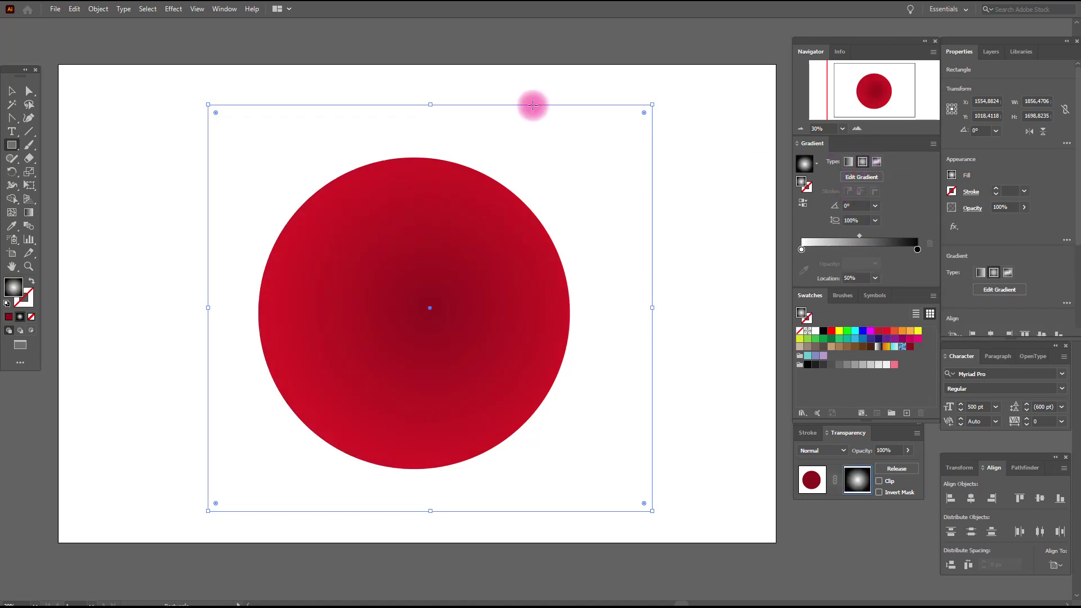
Step: Apply the Grain texture effect to the mask rectangle with intensity 60, contrast 50 and the Stippled grain type
left_click(183, 9)
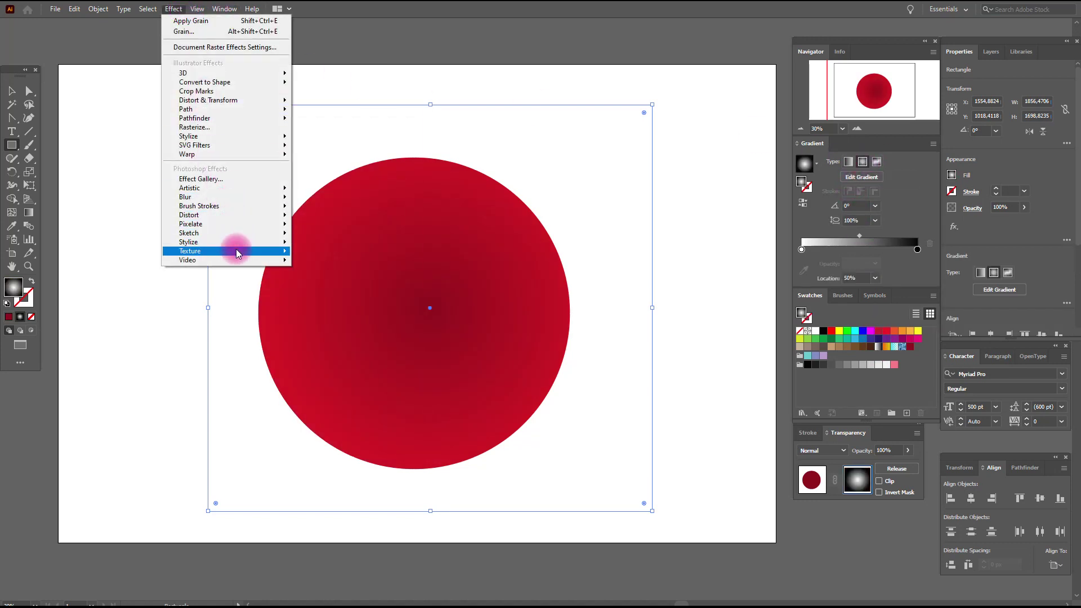
mouse_move(237, 249)
left_click(319, 266)
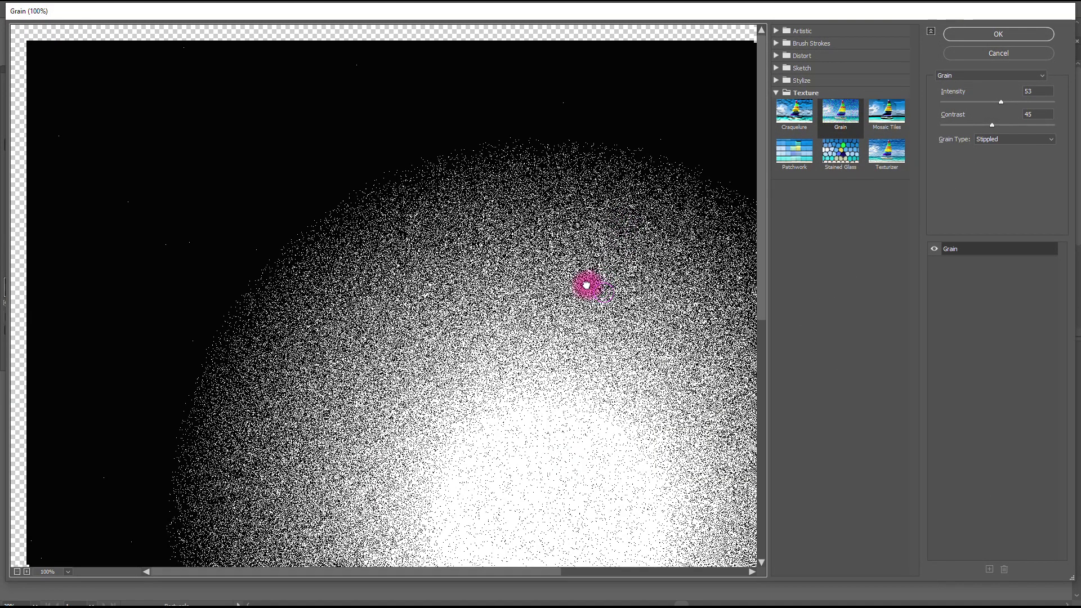
left_click_drag(585, 285, 471, 168)
left_click_drag(1001, 102, 999, 130)
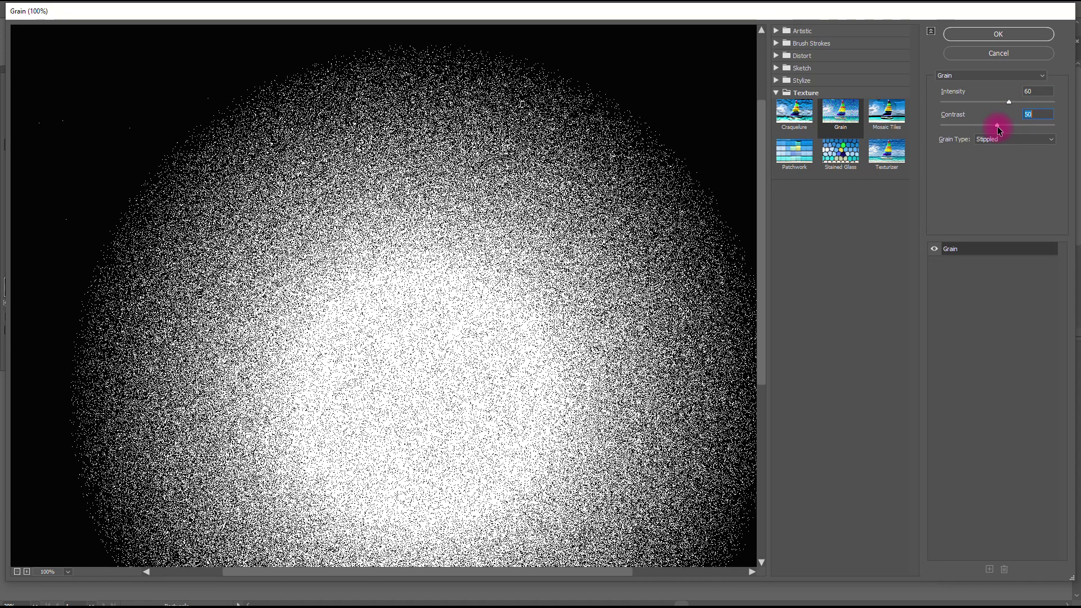
left_click(1013, 38)
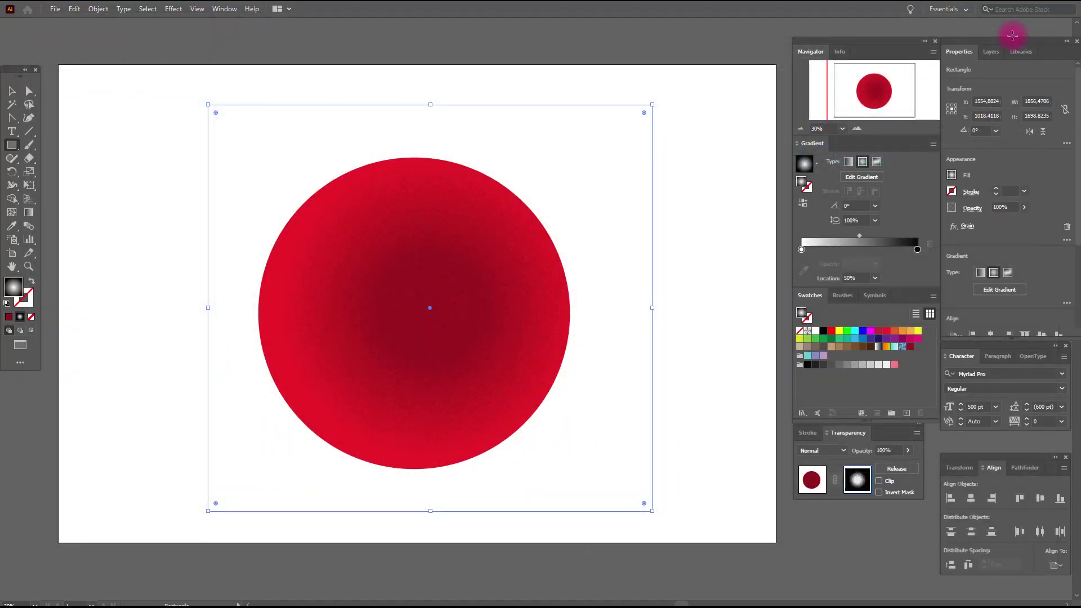
Step: Reverse the mask's radial gradient and shift its centre toward the circle's upper left with a tighter midpoint
left_click(802, 204)
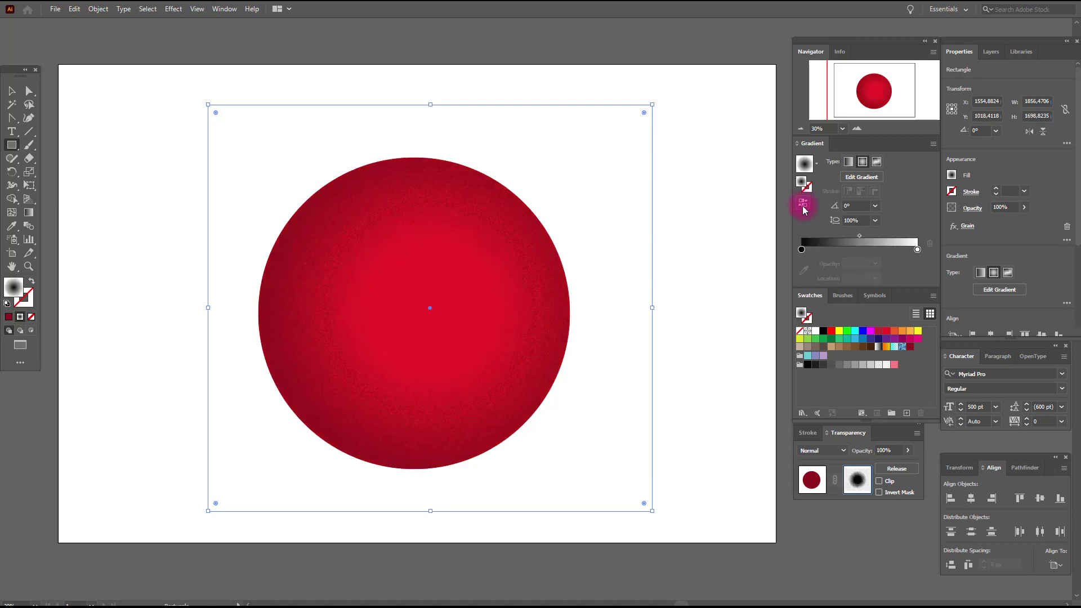
left_click(28, 214)
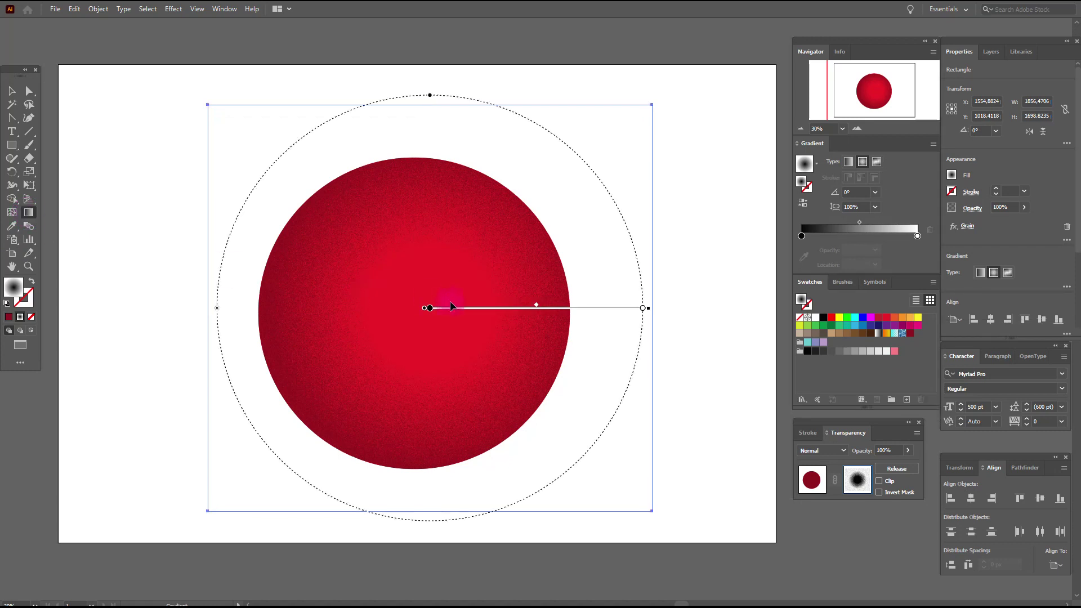
left_click_drag(482, 310, 394, 246)
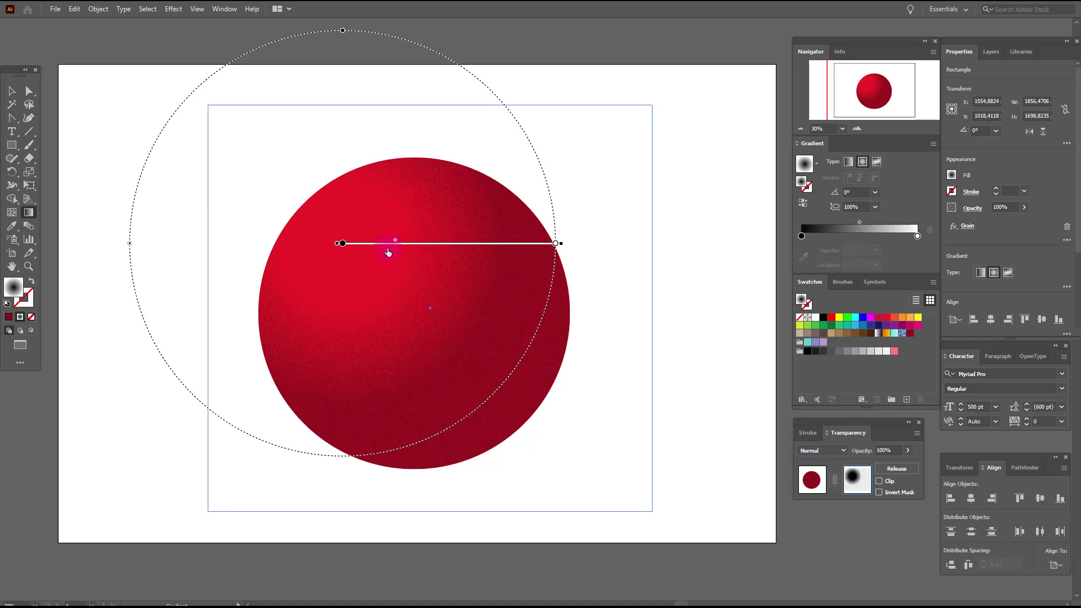
mouse_move(395, 240)
left_mouse_down()
mouse_move(385, 242)
mouse_move(408, 244)
left_mouse_up()
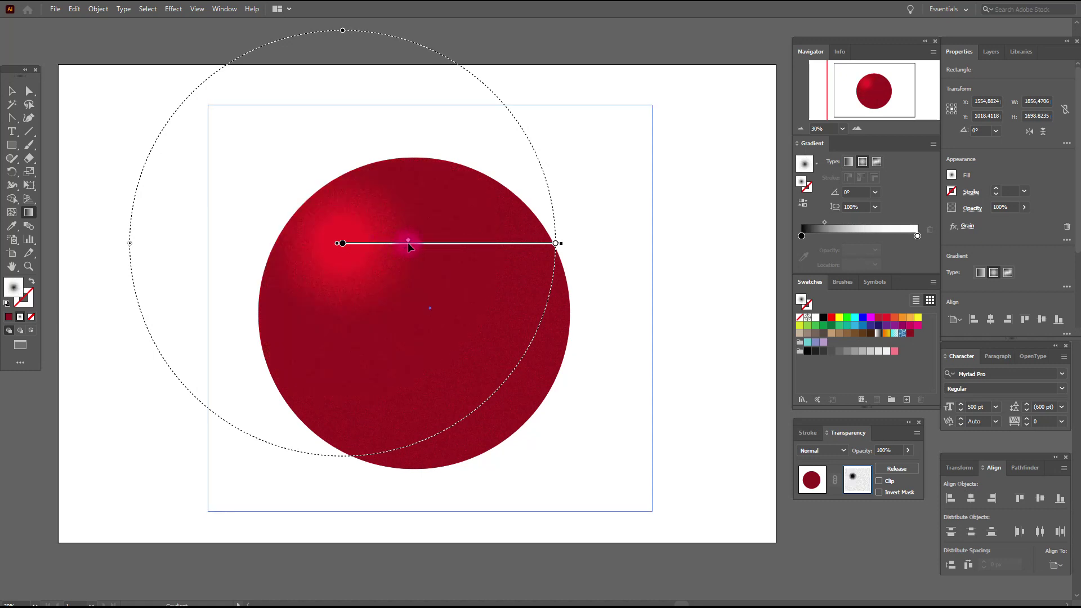
left_click_drag(456, 254, 458, 255)
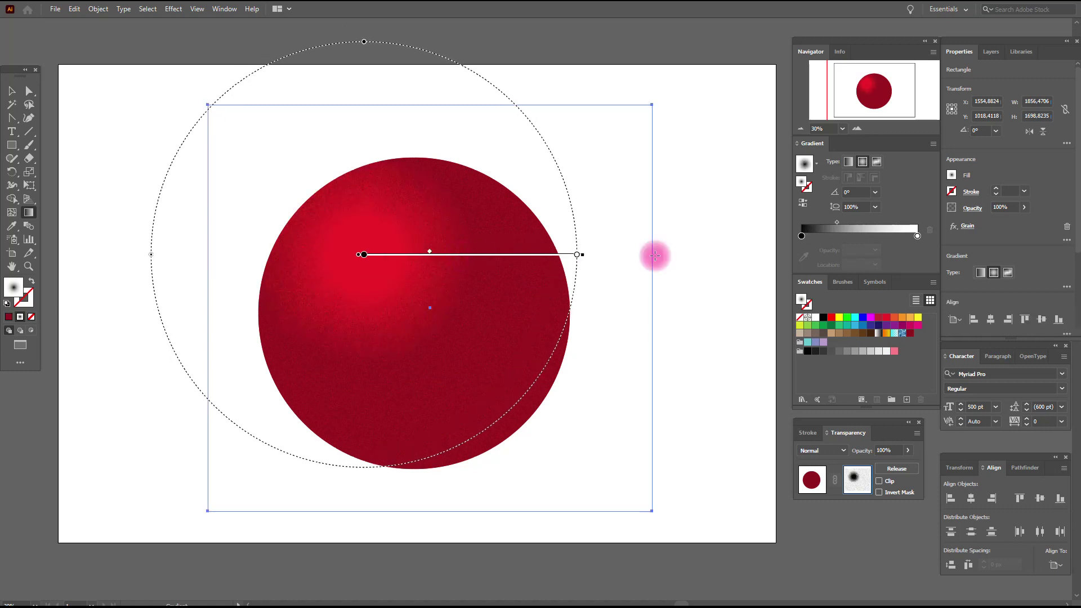
Step: Set the mask gradient's midpoint location to about 44.5% and stop editing the opacity mask
left_click_drag(837, 222, 872, 225)
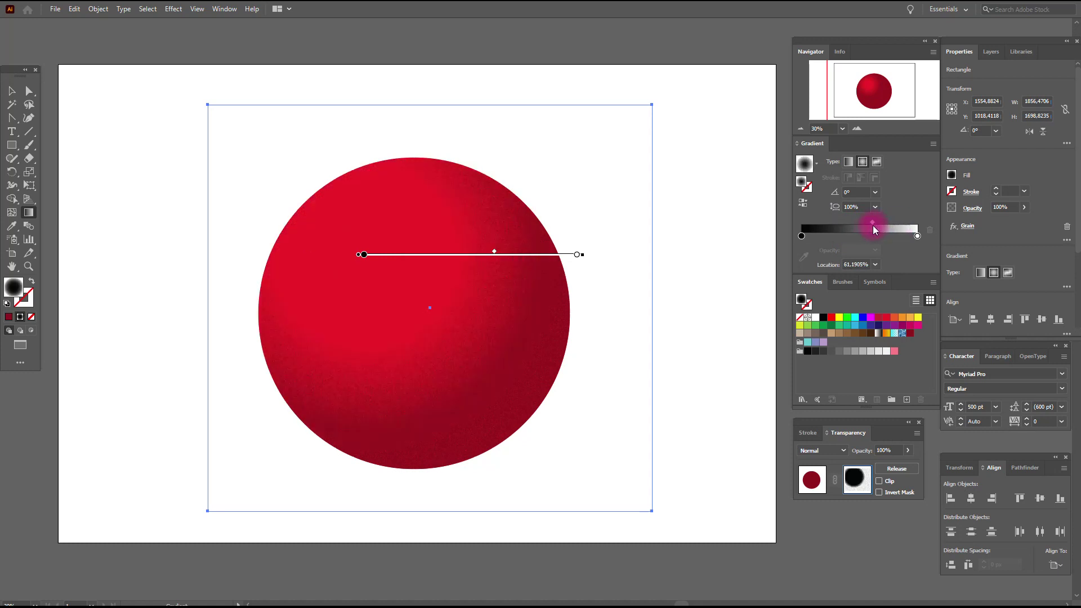
left_click_drag(872, 226, 853, 226)
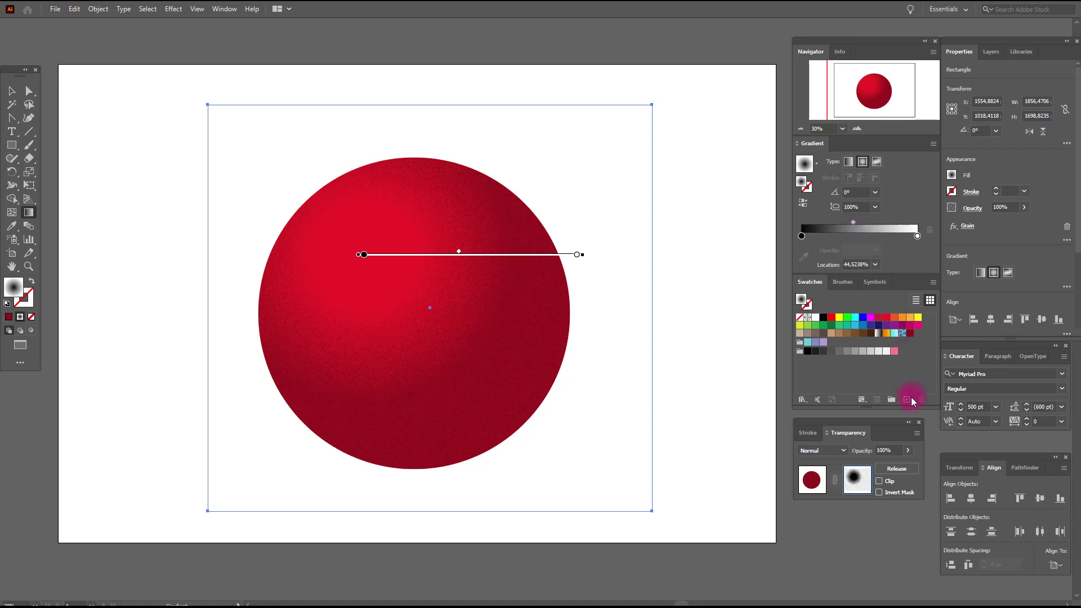
left_click(813, 479)
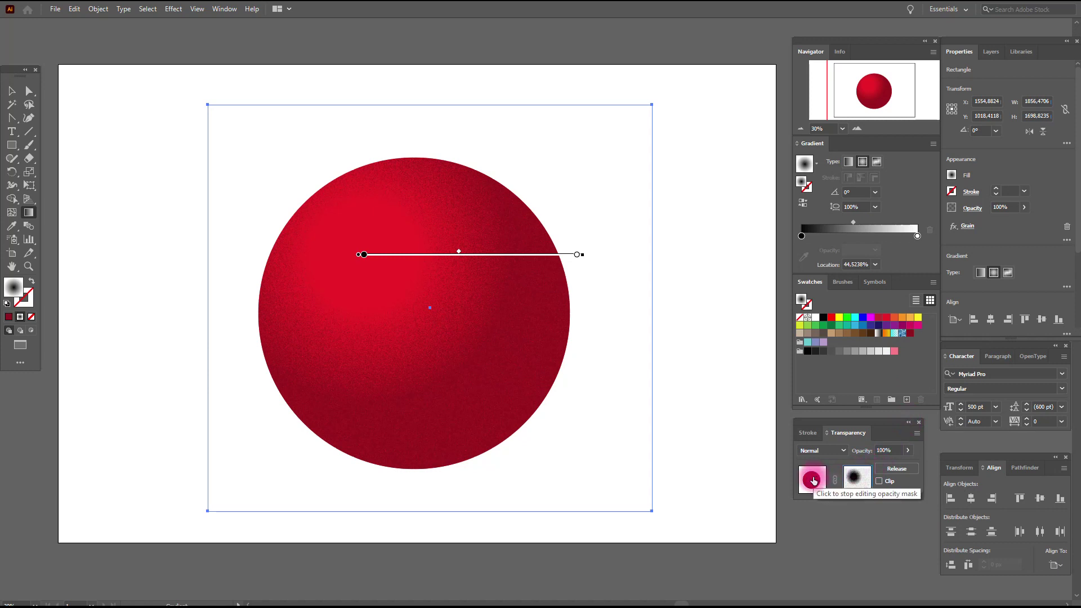
Step: Return from the opacity mask to editing the artwork itself and deselect the shaded circle
left_click(812, 480)
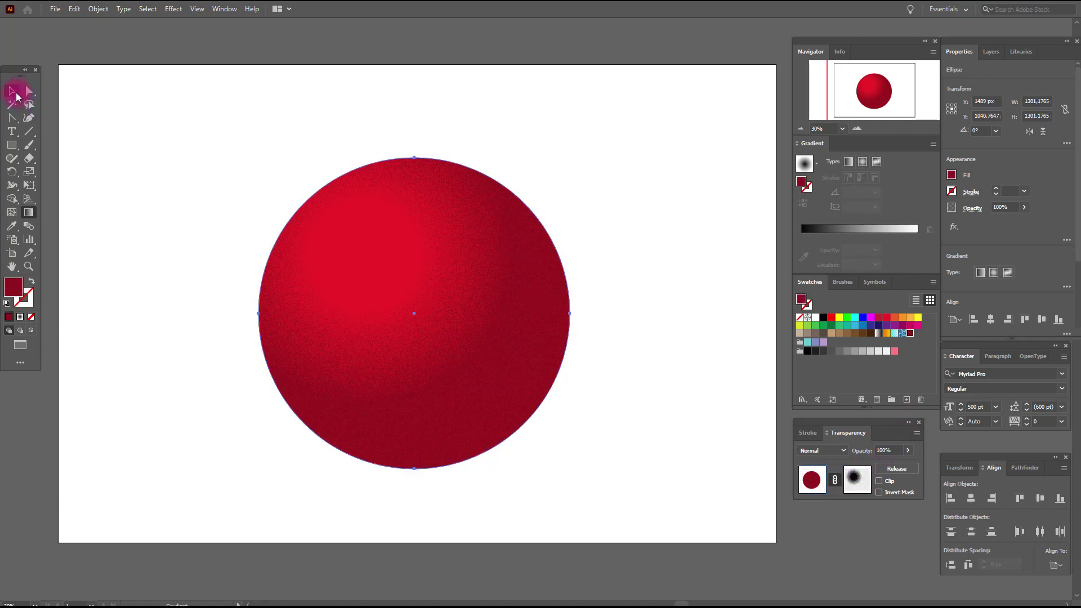
left_click(13, 93)
left_click(148, 119)
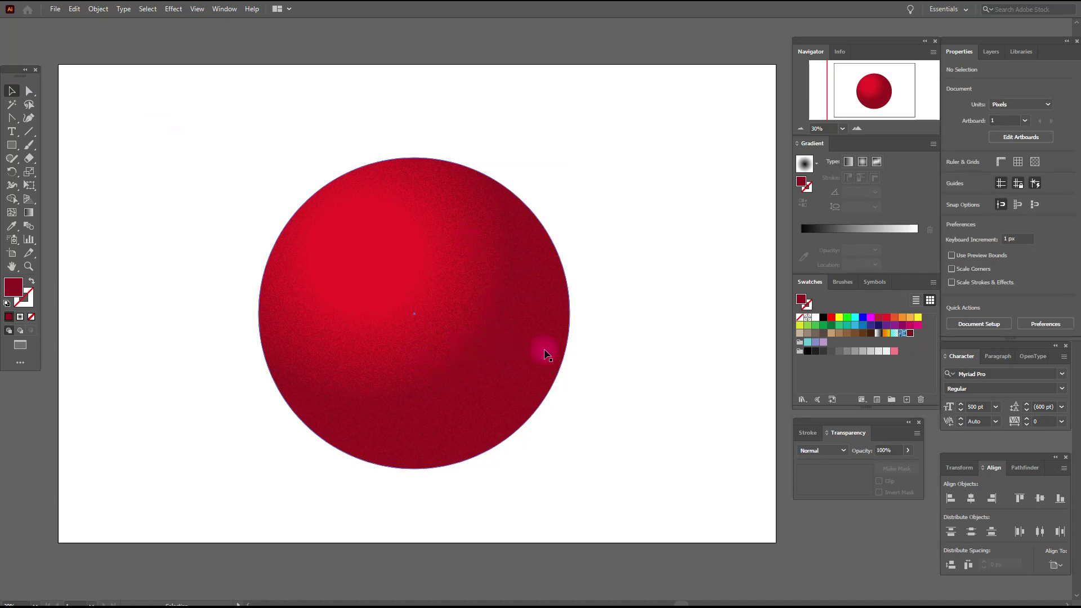
Step: Test yellow, cyan, RGB Green and tan fills on the masked circle, and set its fill back to dark red
left_click(494, 324)
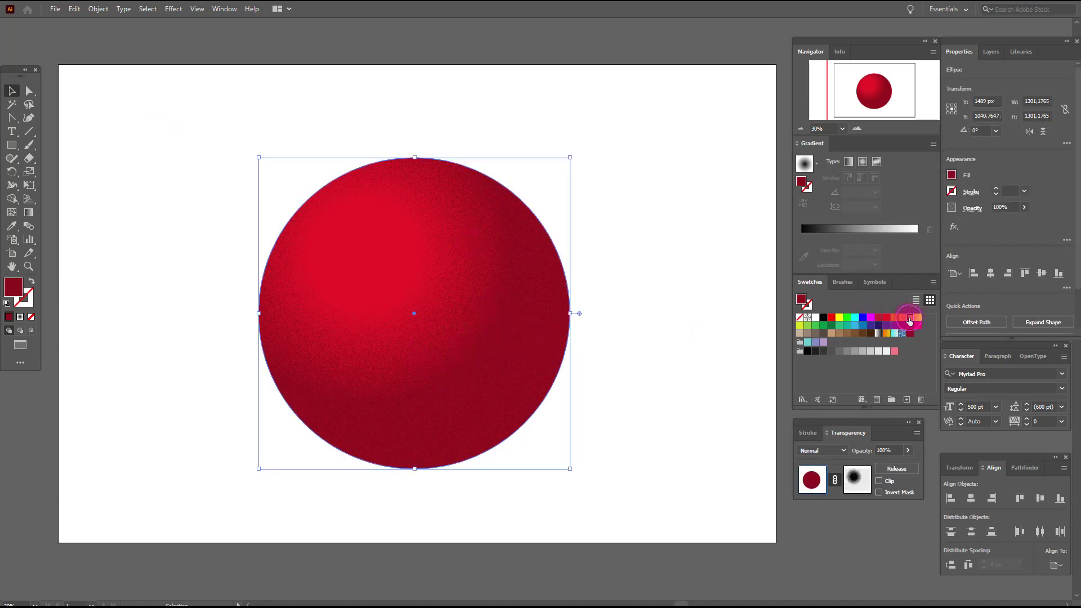
left_click(909, 319)
left_click(918, 317)
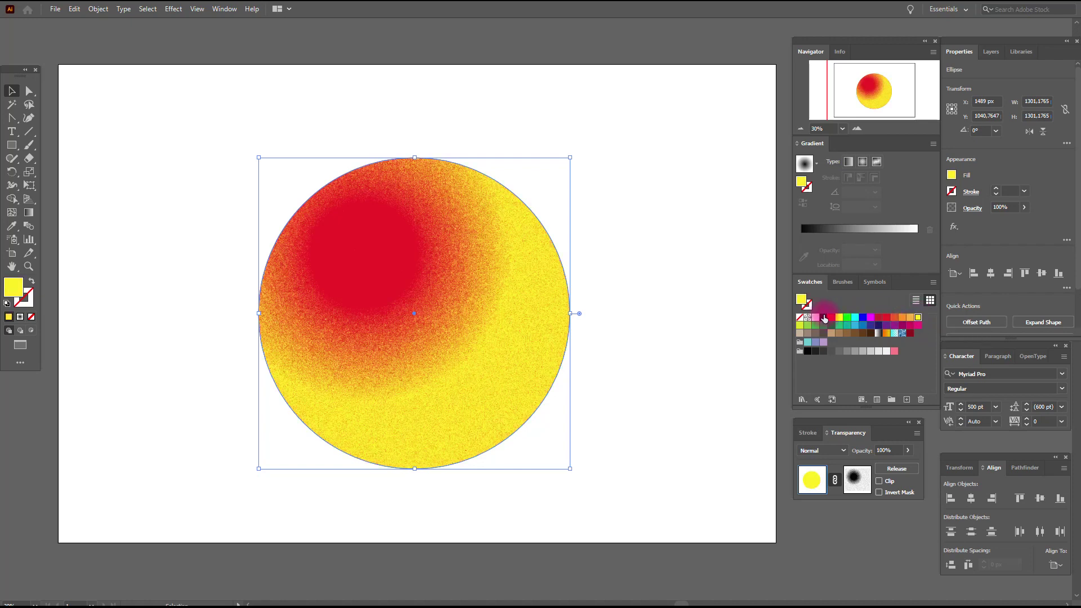
left_click(822, 317)
left_click(854, 317)
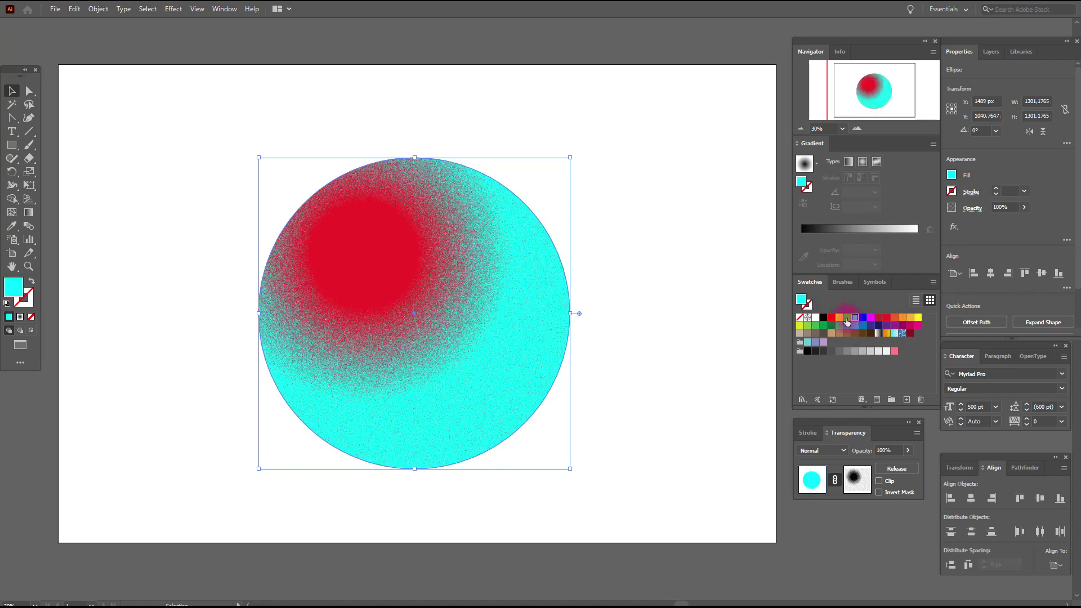
left_click(848, 322)
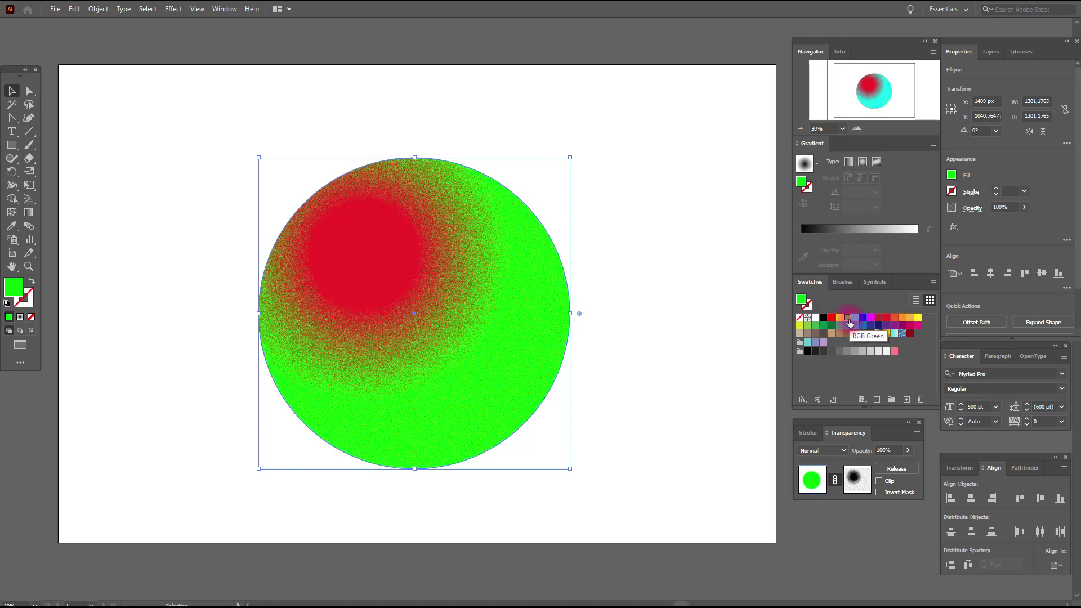
left_click(832, 334)
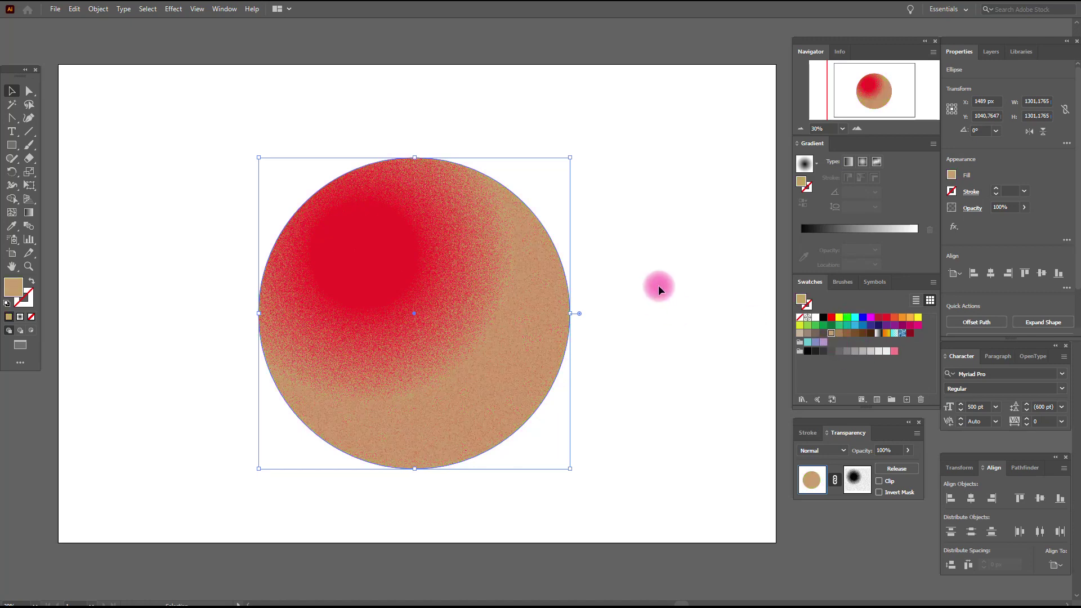
left_click(910, 334)
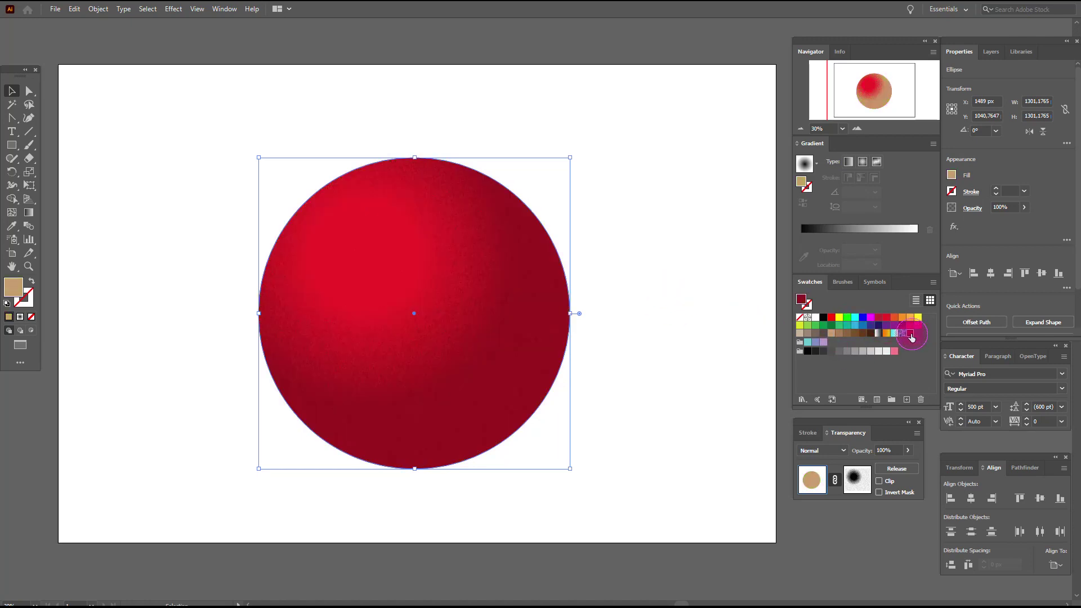
left_click(645, 269)
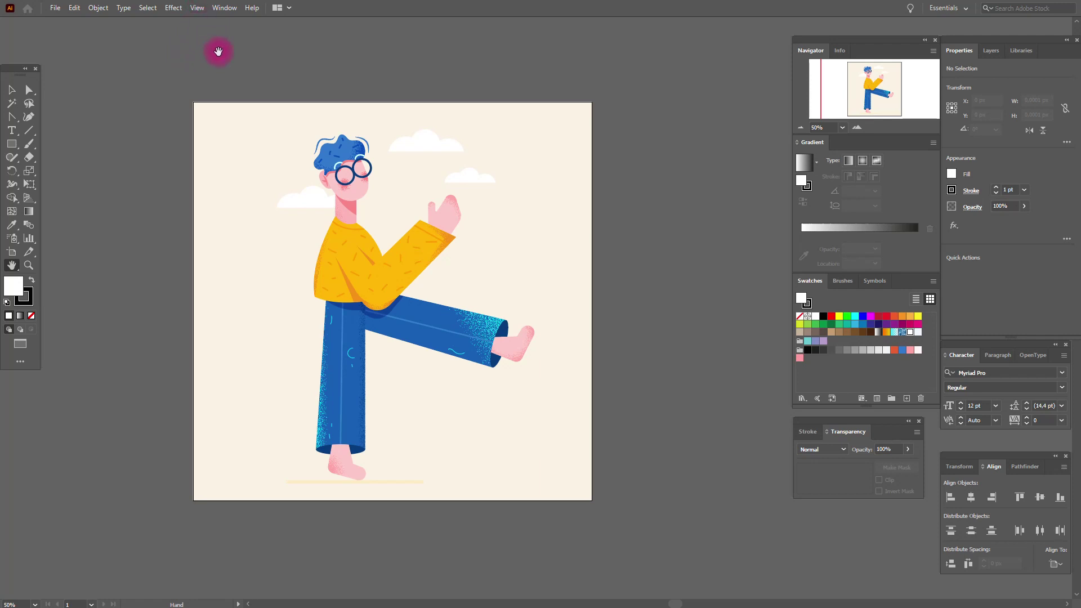
Step: Display the character illustration in Outline mode and return it to GPU Preview
left_click(202, 12)
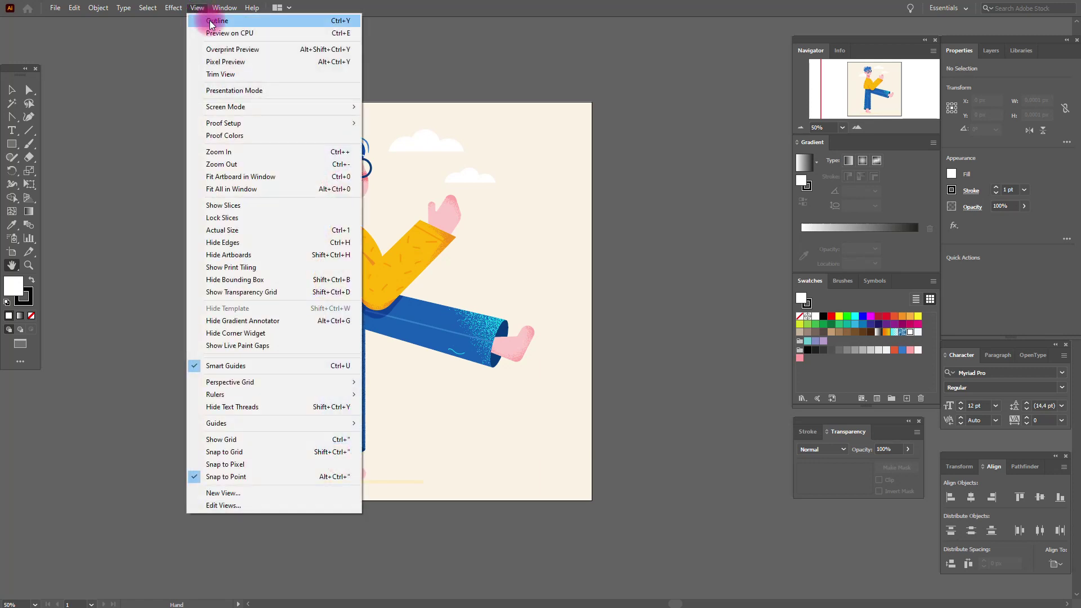
left_click(211, 22)
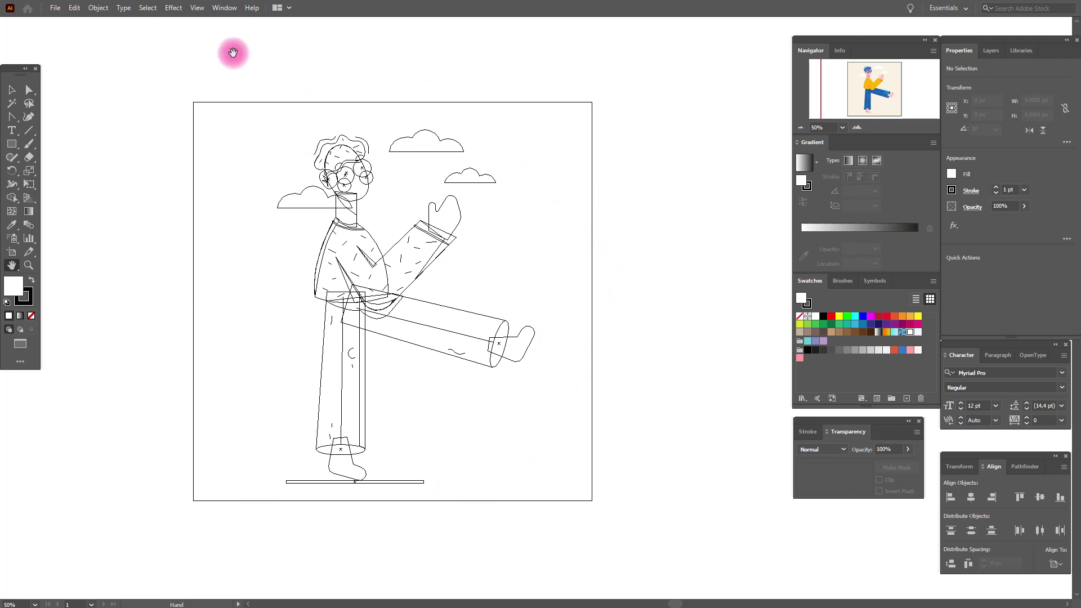
left_click(196, 13)
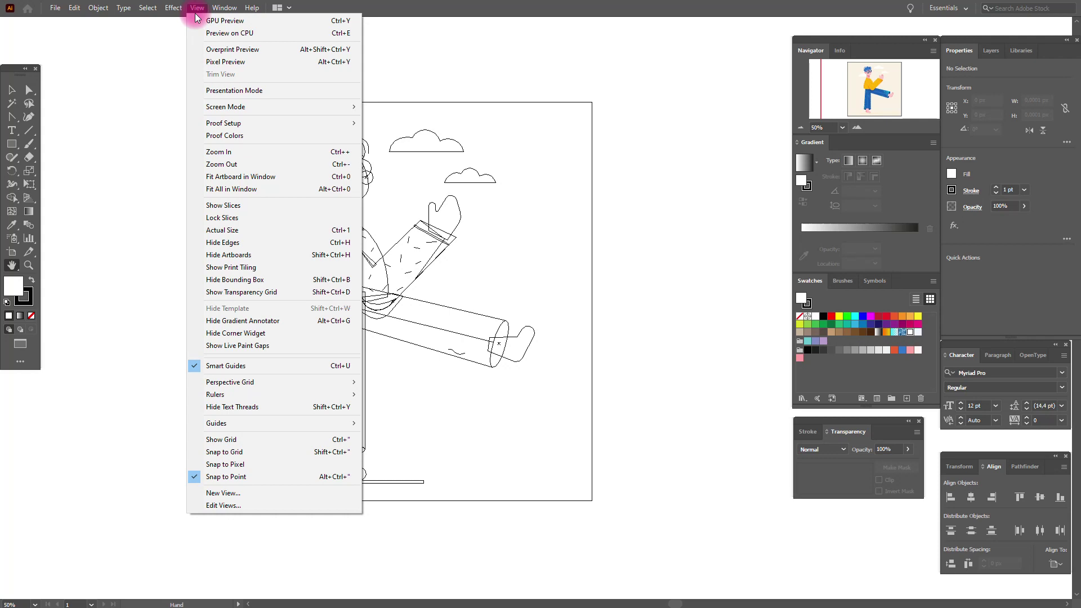
left_click(228, 22)
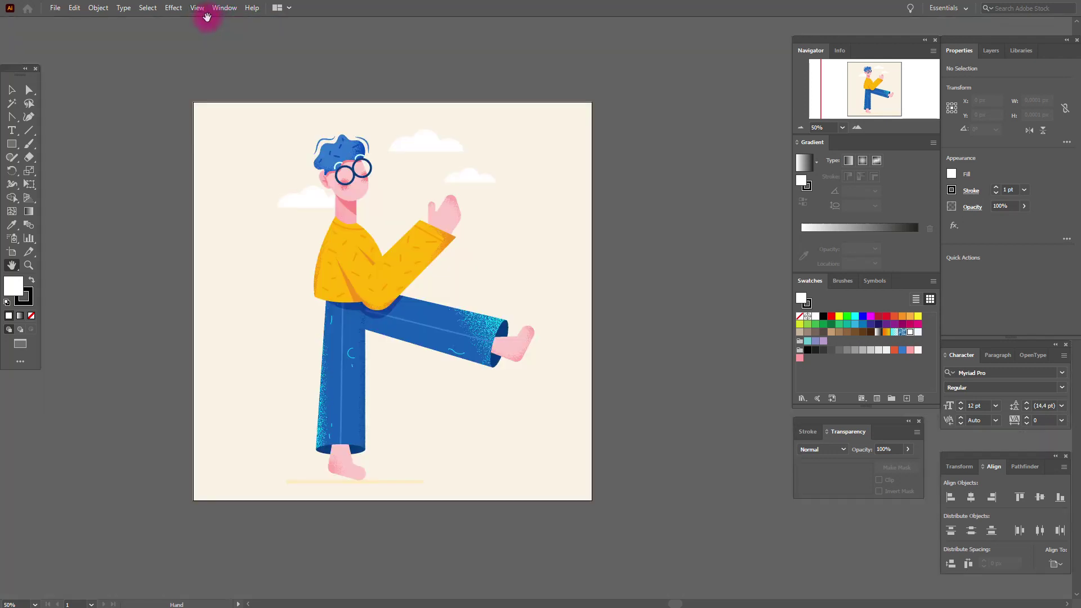
Step: View the character illustration at Actual Size and look over its upper part
left_click(198, 15)
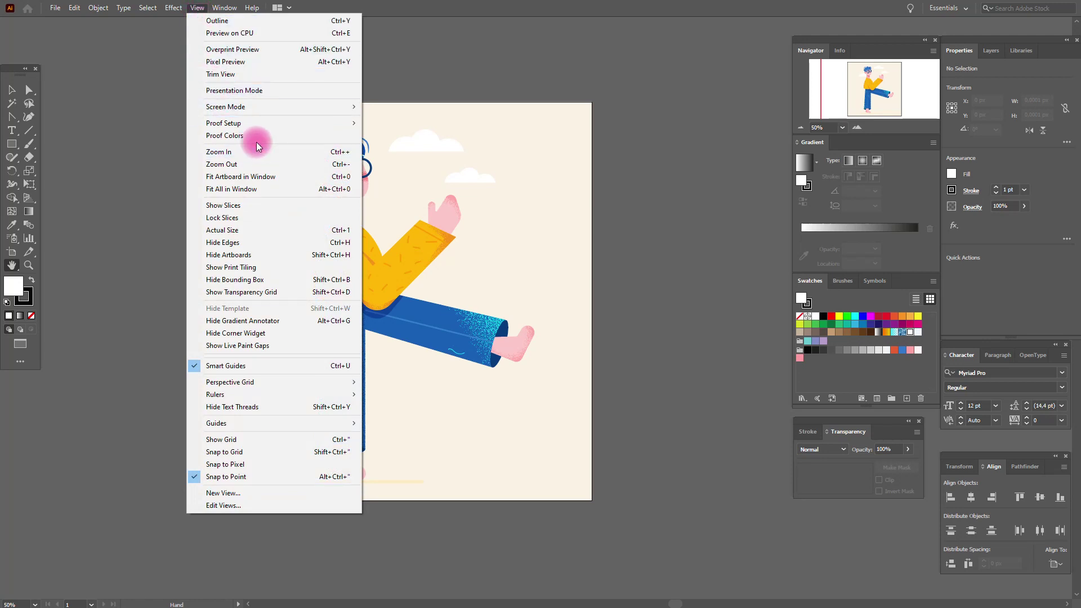
left_click(248, 231)
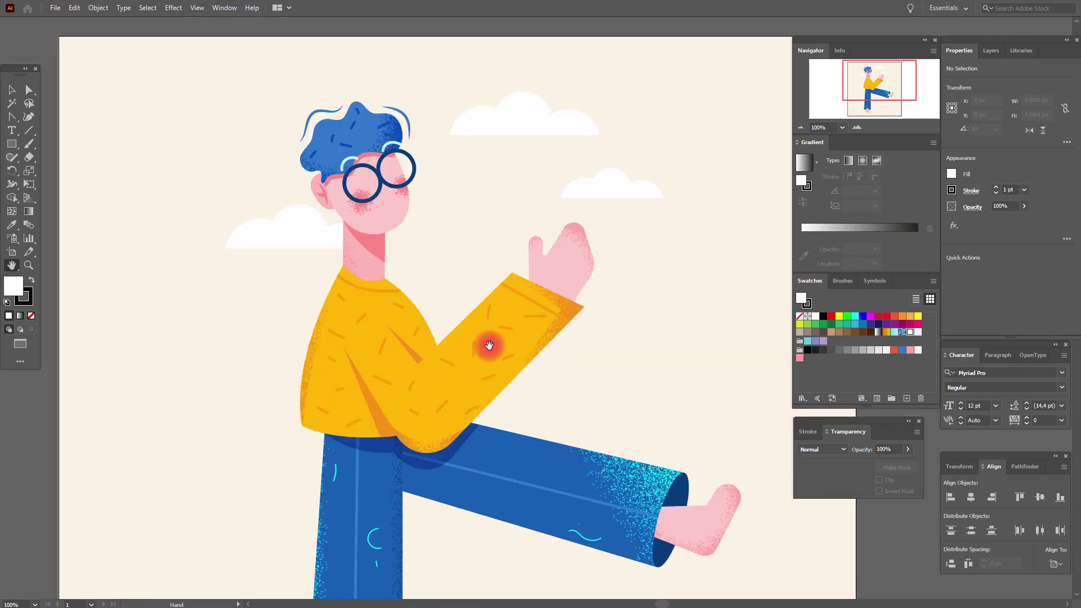
left_click_drag(489, 345, 513, 409)
left_click_drag(427, 177, 453, 225)
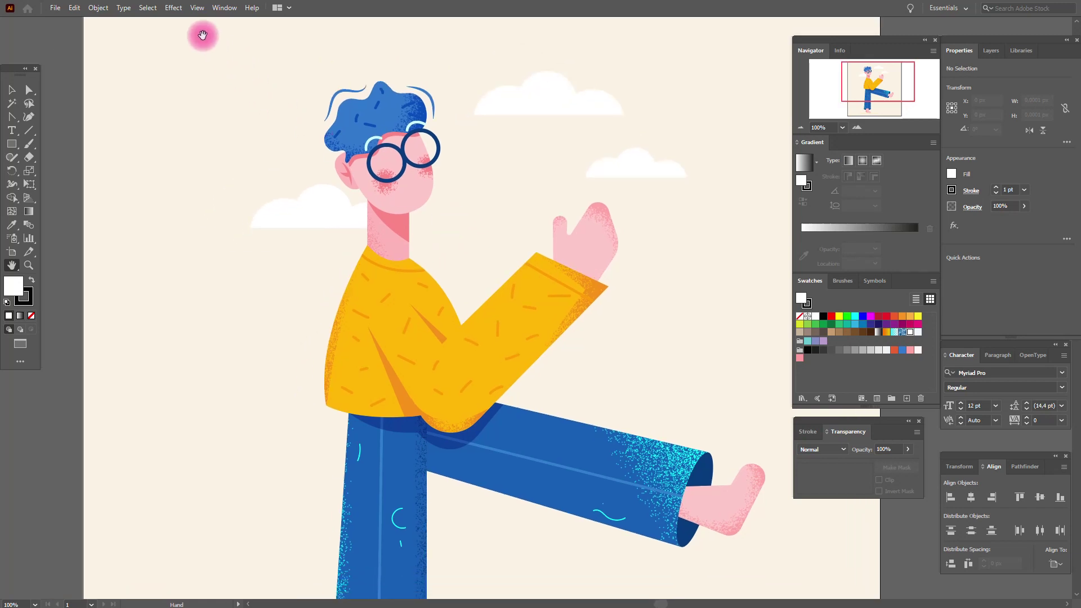
Step: Show the document grid and inspect it around the edges of the artboard
left_click(198, 8)
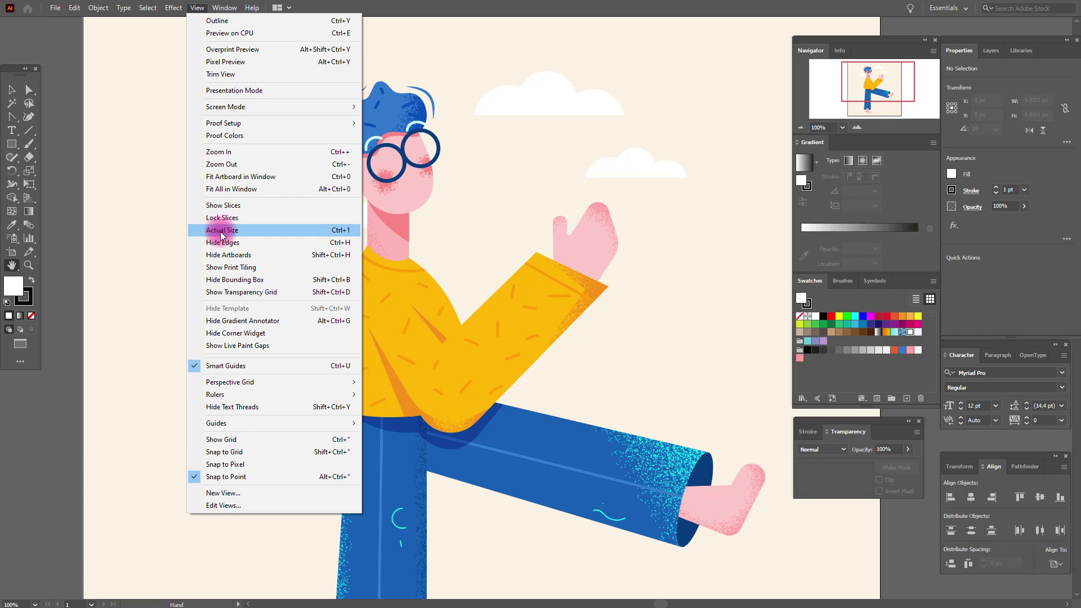
left_click(256, 441)
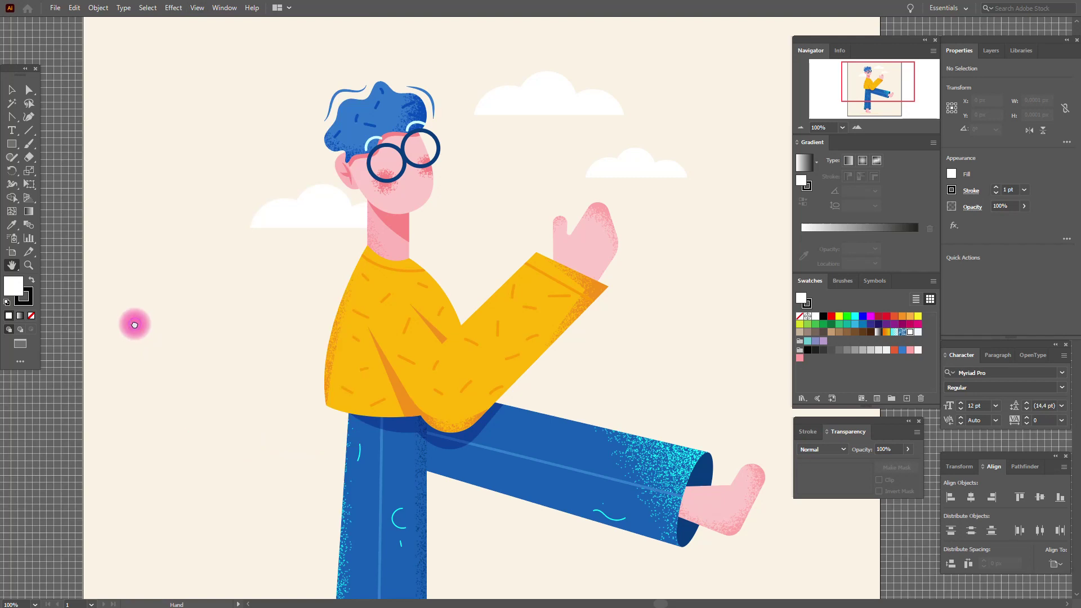
left_click_drag(135, 321, 279, 324)
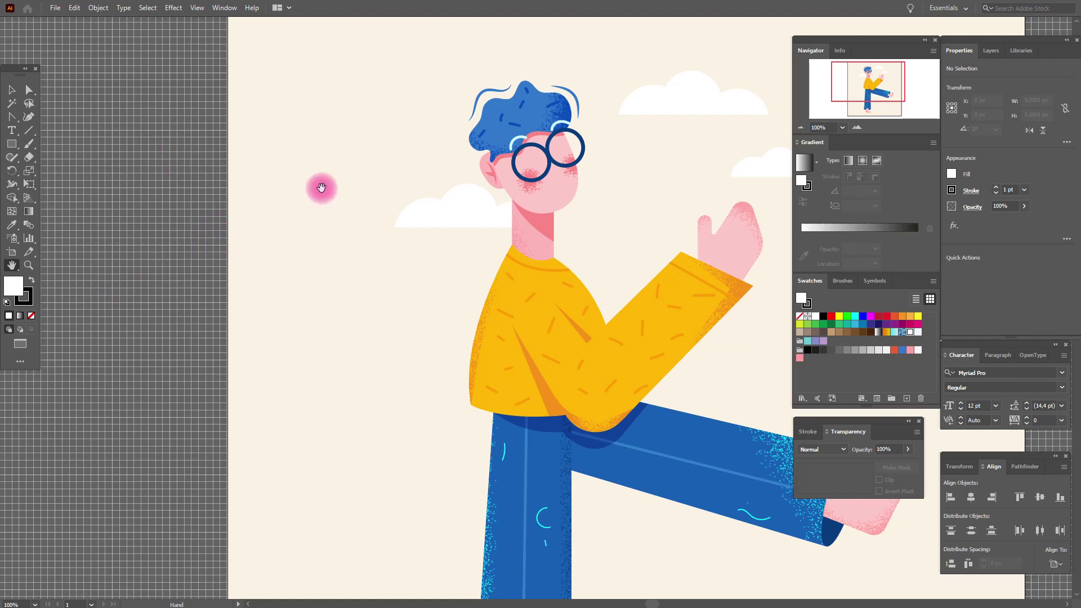
left_click_drag(480, 238, 298, 177)
left_click_drag(508, 282, 472, 297)
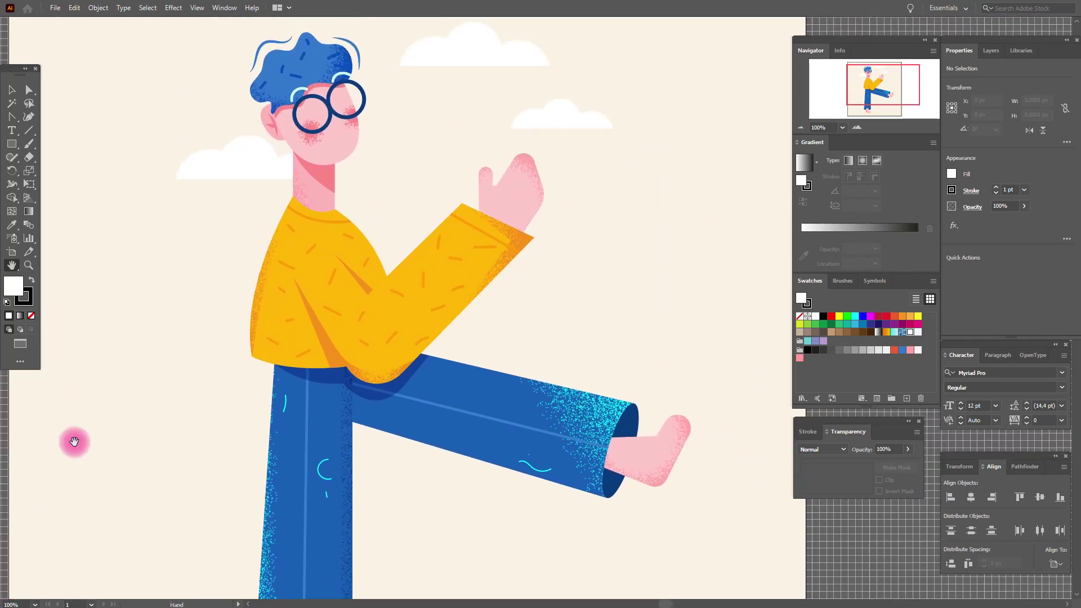
Step: Set the view zoom to 50% and hide the document grid
left_click_drag(23, 604, 4, 604)
type("50")
key("Return")
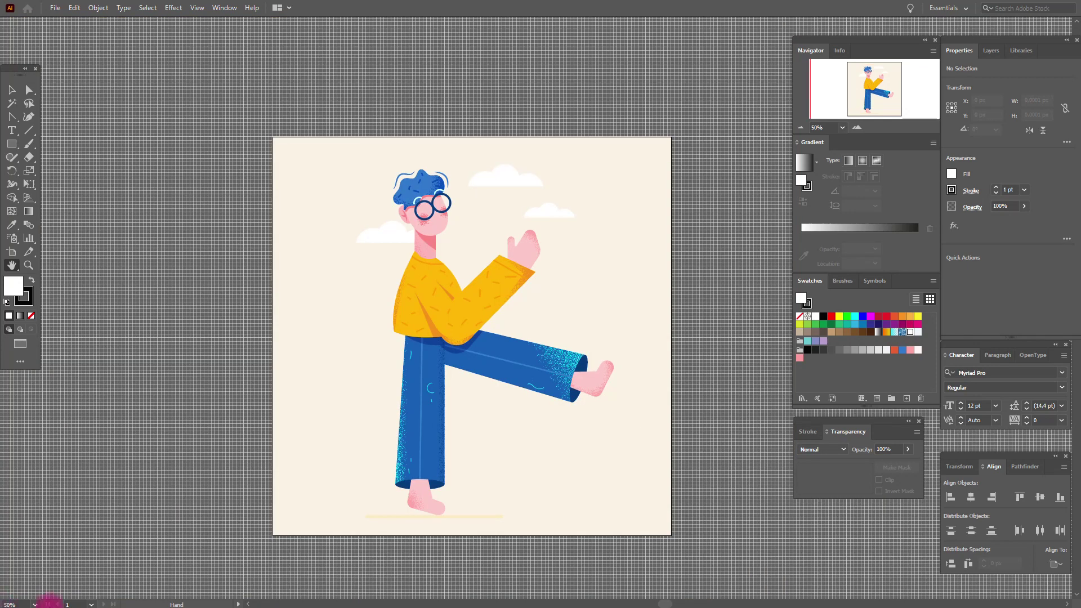
left_click(199, 8)
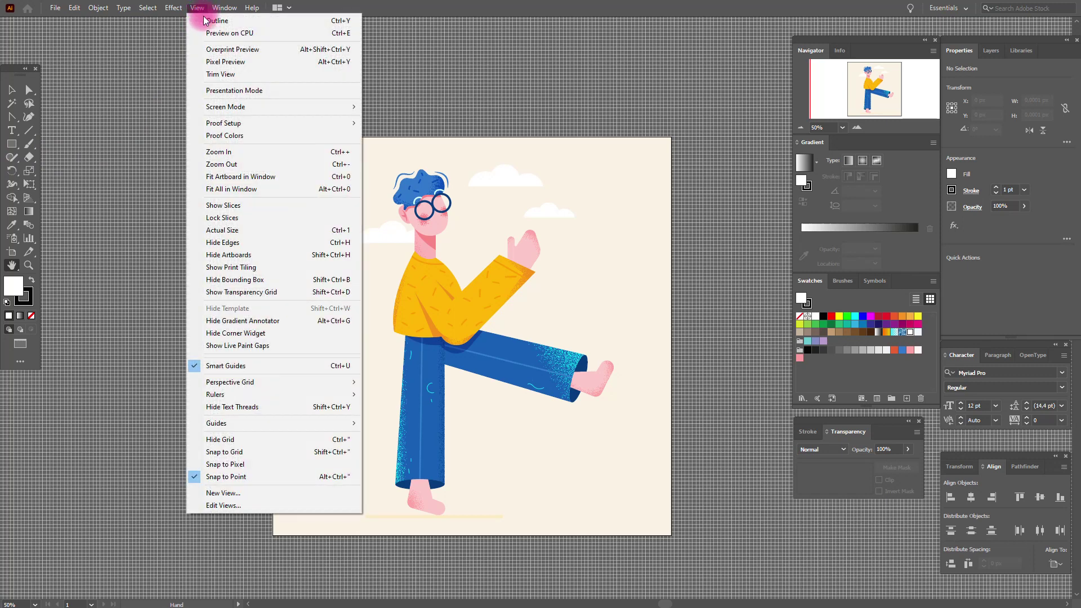
left_click(264, 440)
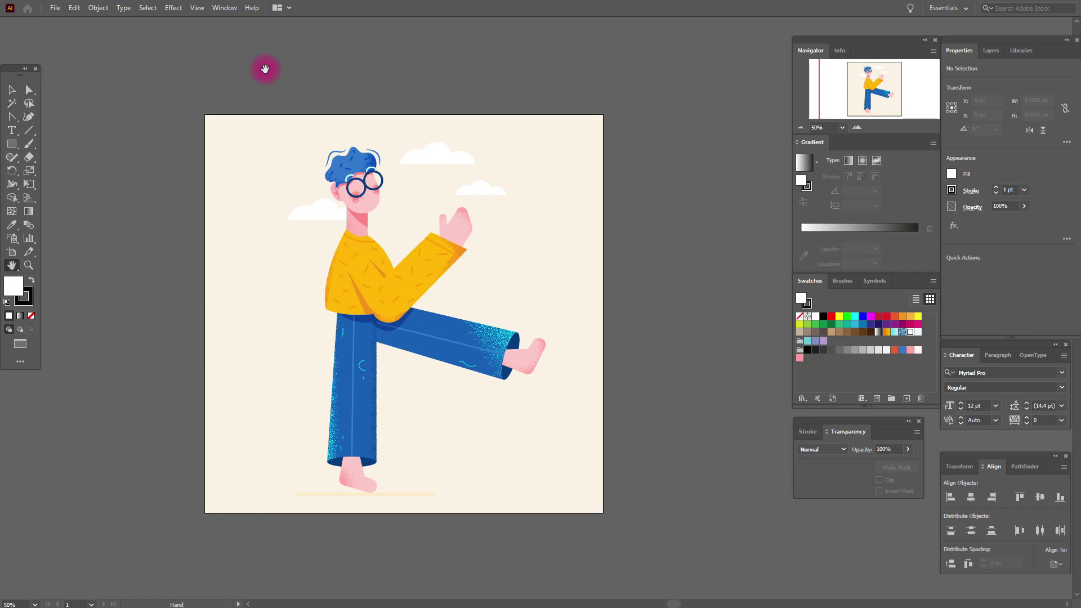
left_click(227, 12)
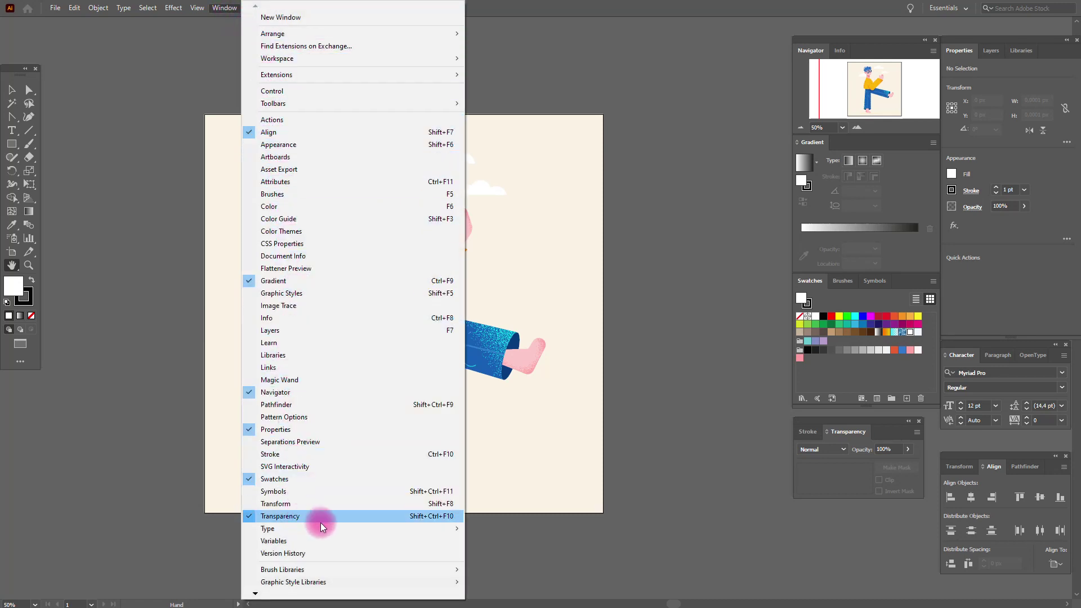
left_click(674, 308)
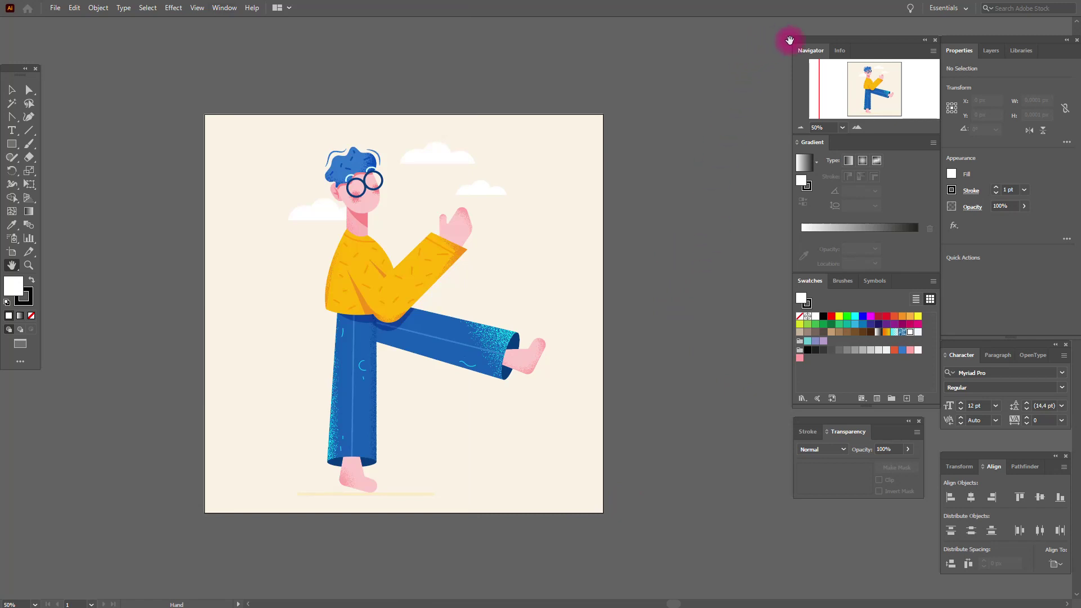